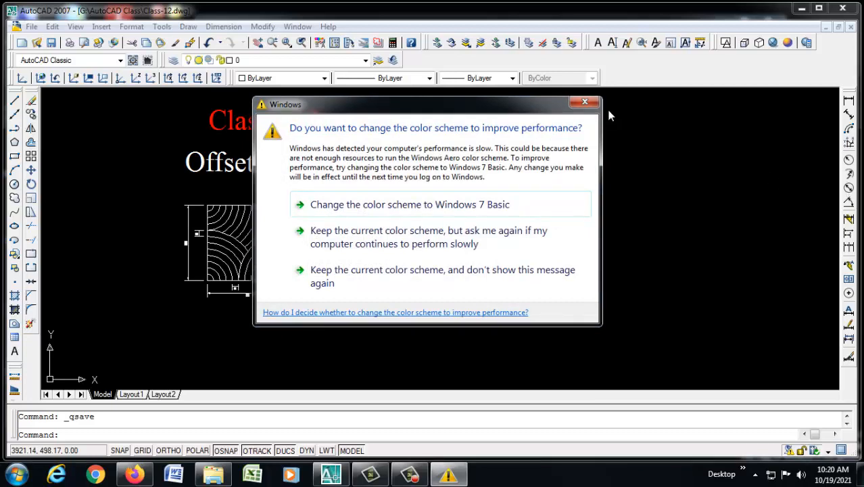
Step: Dismiss the Windows color scheme prompt and examine the dimensions of the two reference patterns under the Offset, Trim (1) title
click(585, 102)
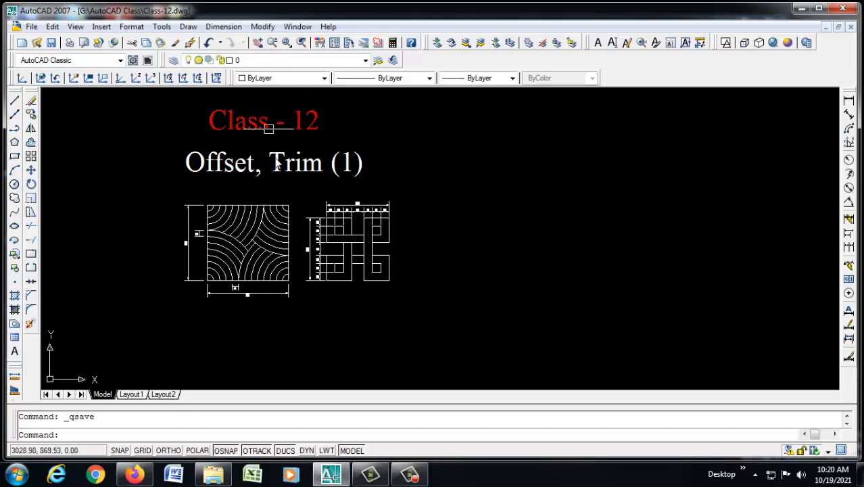
click(258, 43)
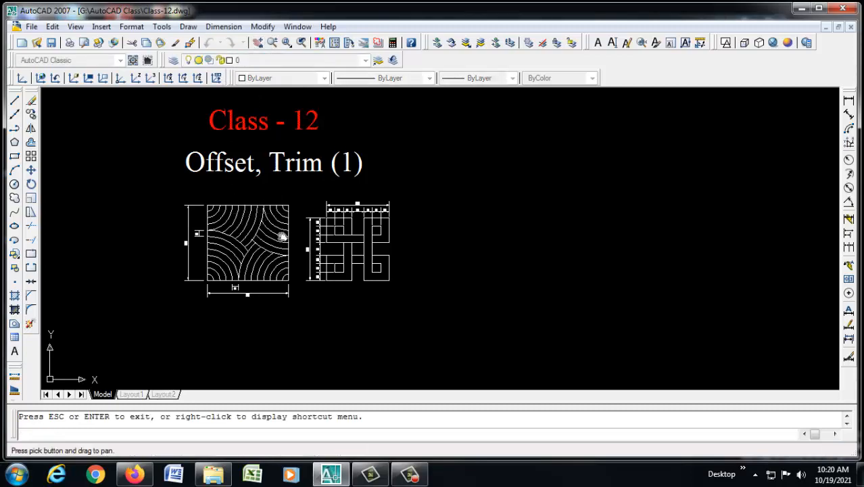
scroll(276, 277, up, 3)
scroll(283, 219, down, 2)
drag(273, 229, 357, 204)
right_click(342, 166)
click(377, 176)
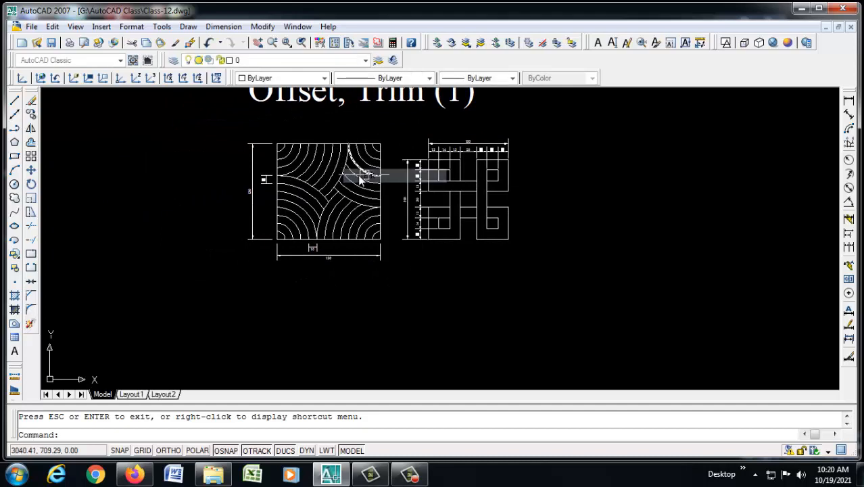
scroll(293, 185, up, 3)
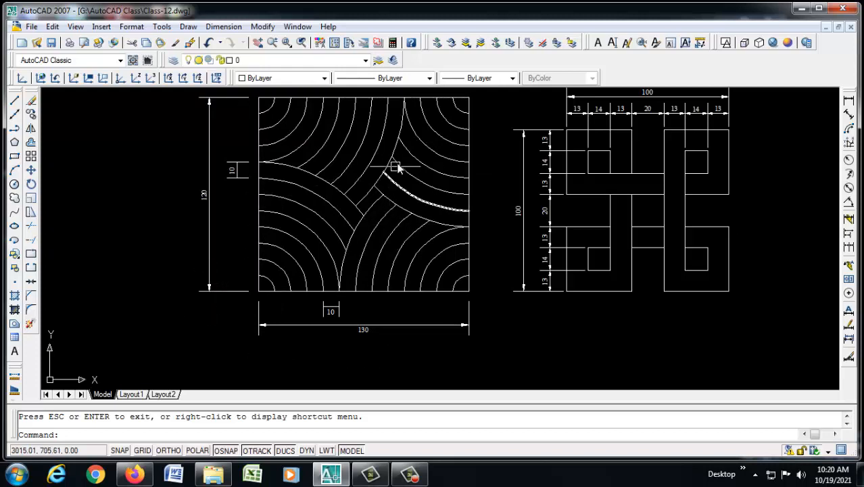
Step: Draw a 130 by 120 rectangle in the empty area below the curved-stripe reference pattern
scroll(397, 158, down, 3)
drag(335, 279, 359, 249)
right_click(359, 247)
click(385, 256)
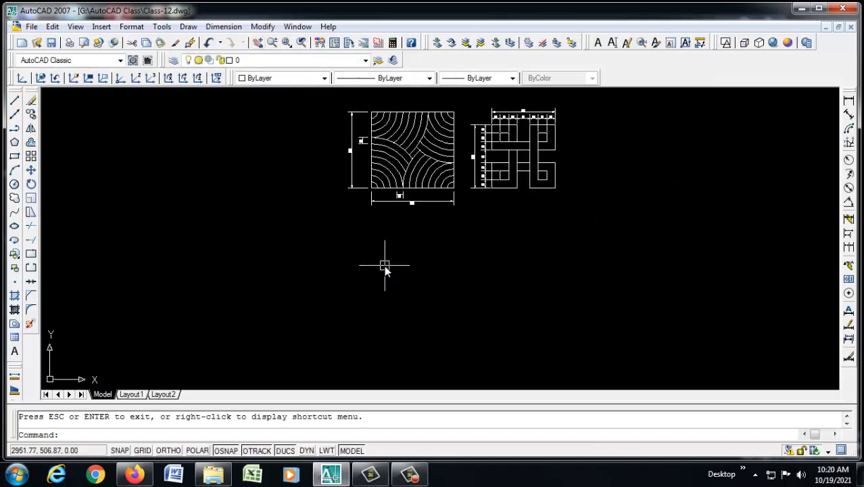
text(rec)
key(Return)
click(371, 311)
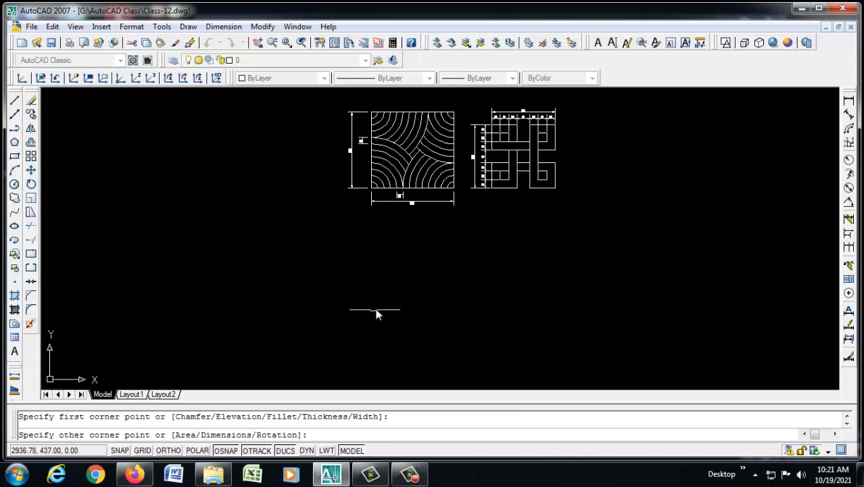
text(@)
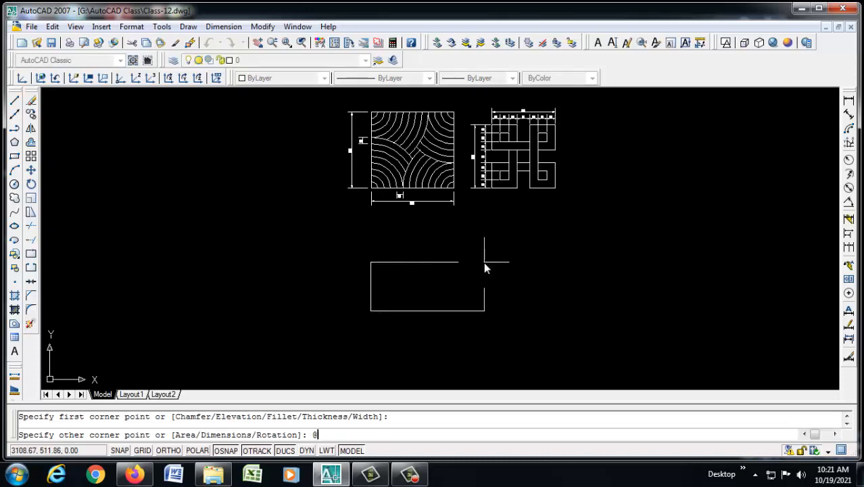
scroll(440, 209, up, 4)
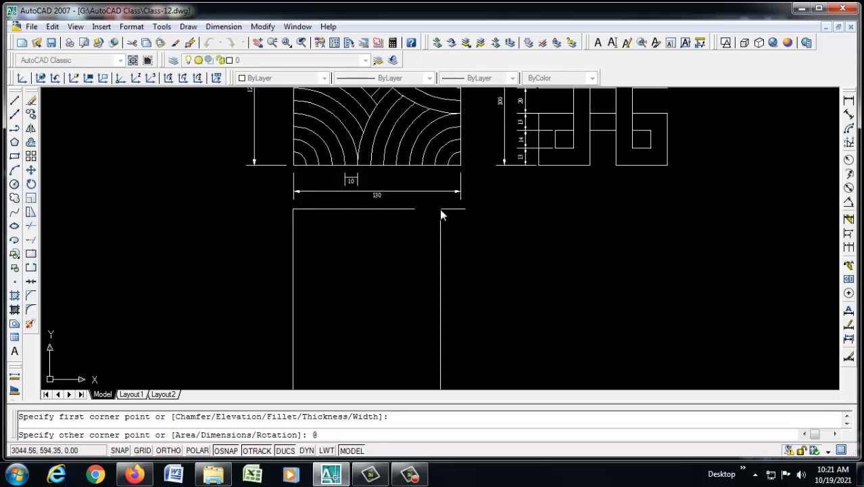
scroll(449, 204, down, 4)
scroll(471, 249, up, 6)
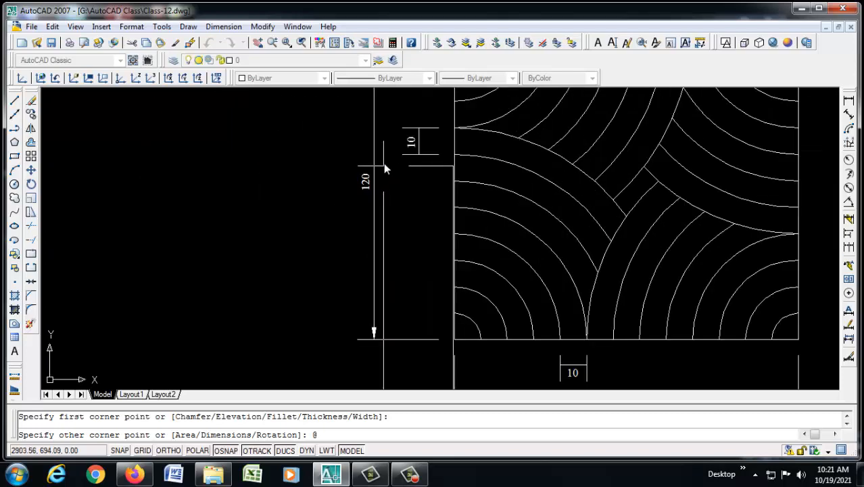
scroll(386, 165, down, 7)
scroll(510, 288, up, 1)
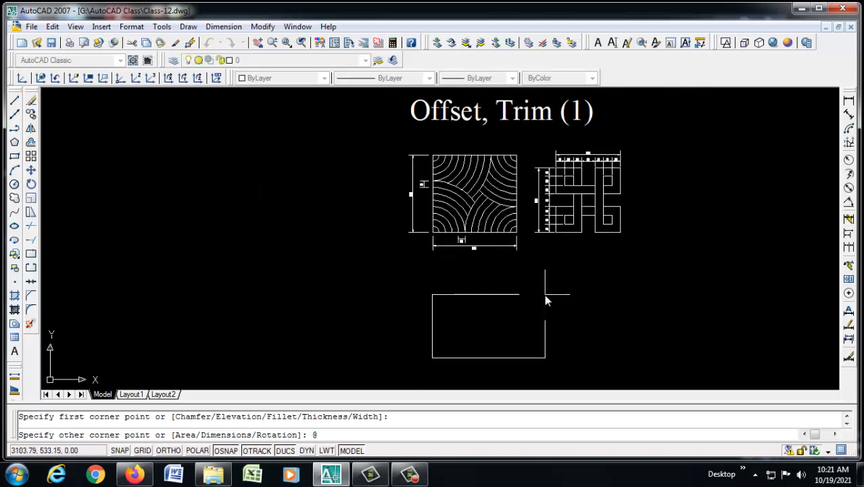
text(130,120)
key(Return)
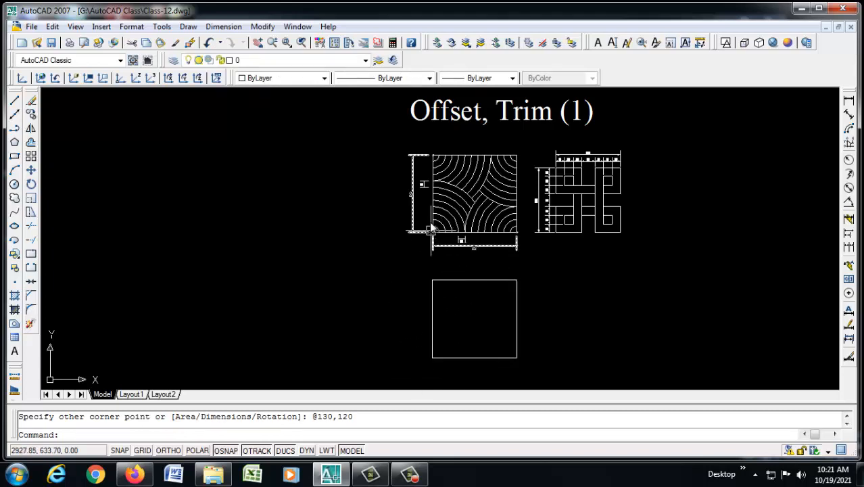
Step: Check the arc spacing on the curved reference pattern and draw a circle of radius 10 centred on the new rectangle's lower-left corner
scroll(422, 223, up, 5)
scroll(412, 216, up, 3)
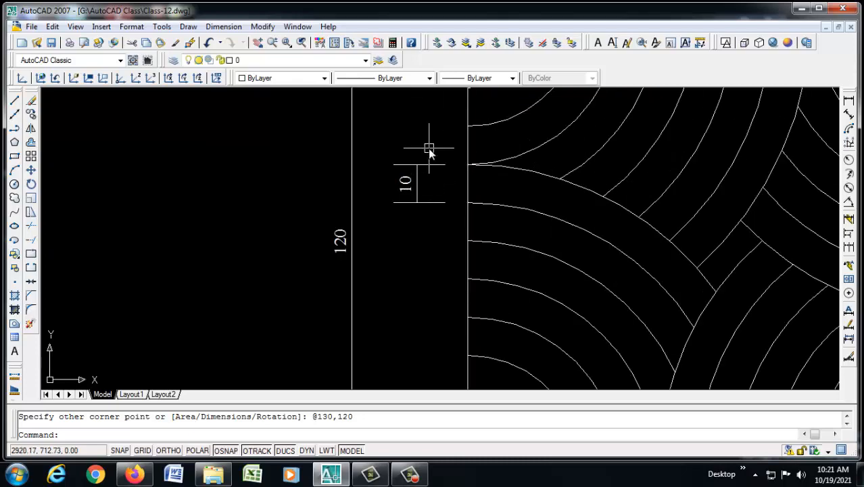
scroll(446, 145, down, 4)
scroll(484, 284, up, 2)
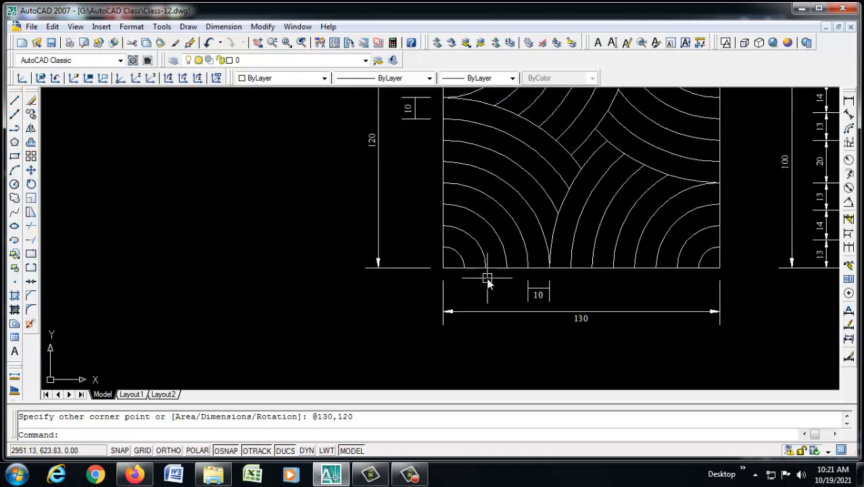
text(c)
key(Return)
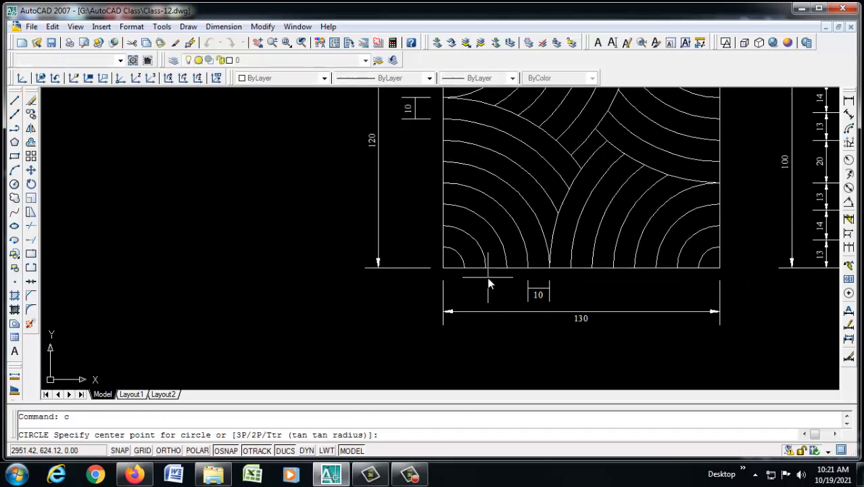
scroll(595, 171, down, 2)
scroll(595, 171, down, 4)
scroll(553, 316, up, 3)
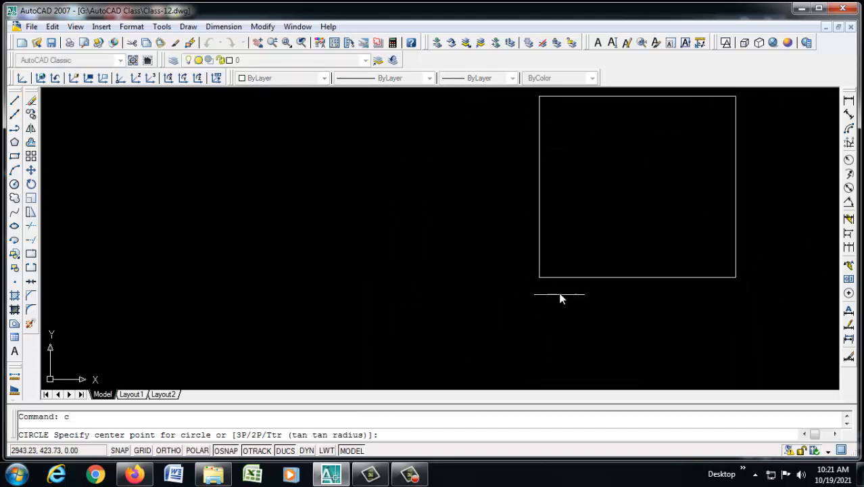
click(540, 278)
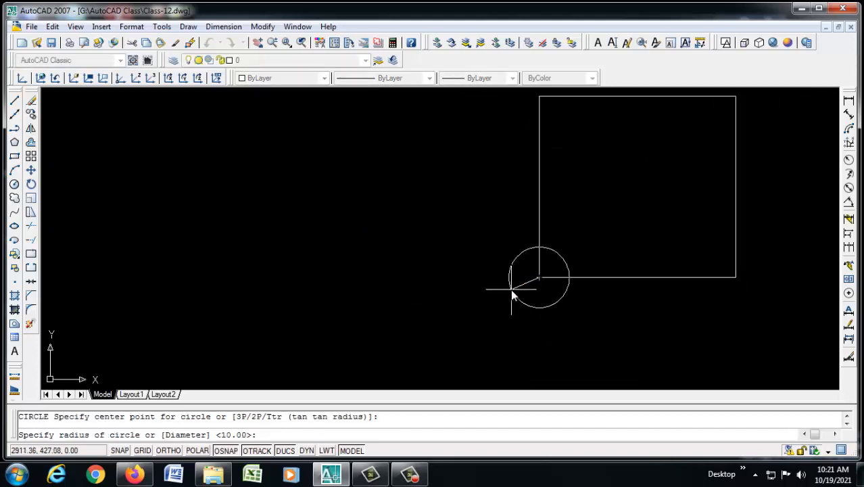
text(10)
key(Return)
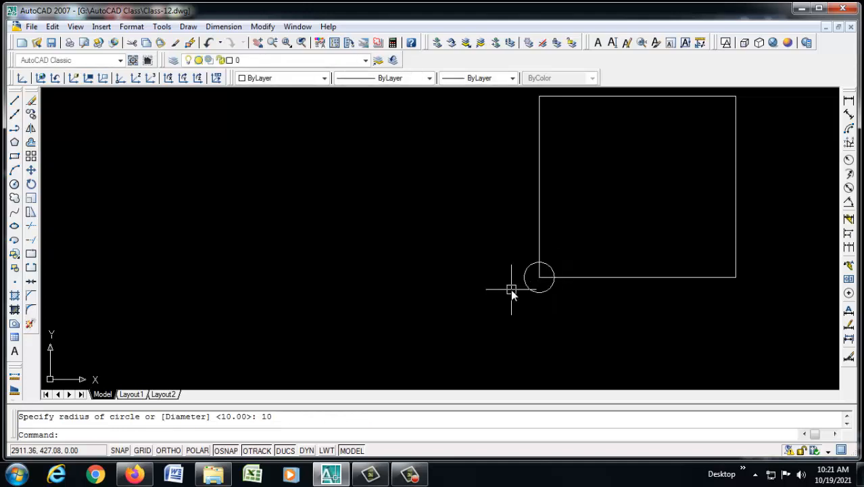
Step: Draw a circle of radius 10 centred on the rectangle's lower-right corner
key(Return)
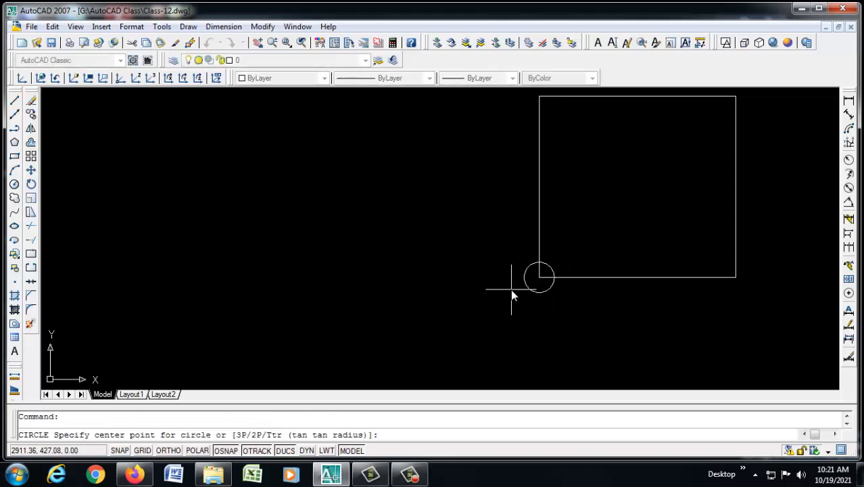
click(734, 276)
text(10)
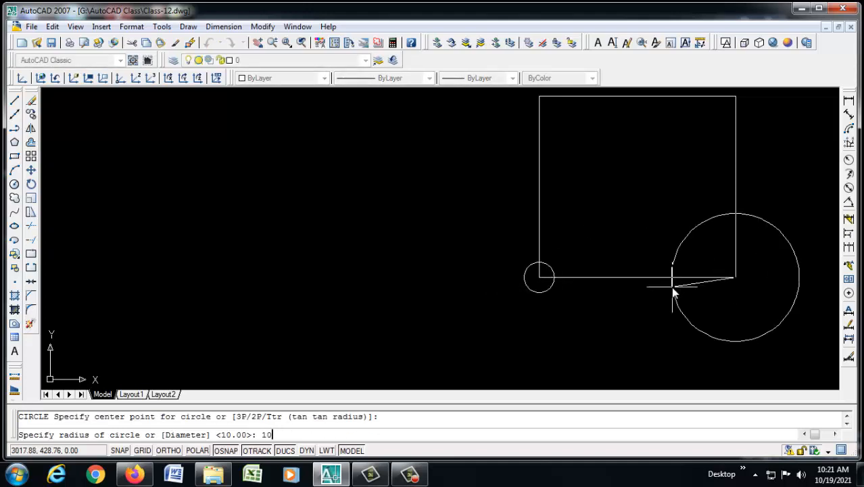
key(Return)
Step: Draw a circle of radius 10 centred on the rectangle's upper-right corner
scroll(590, 375, down, 2)
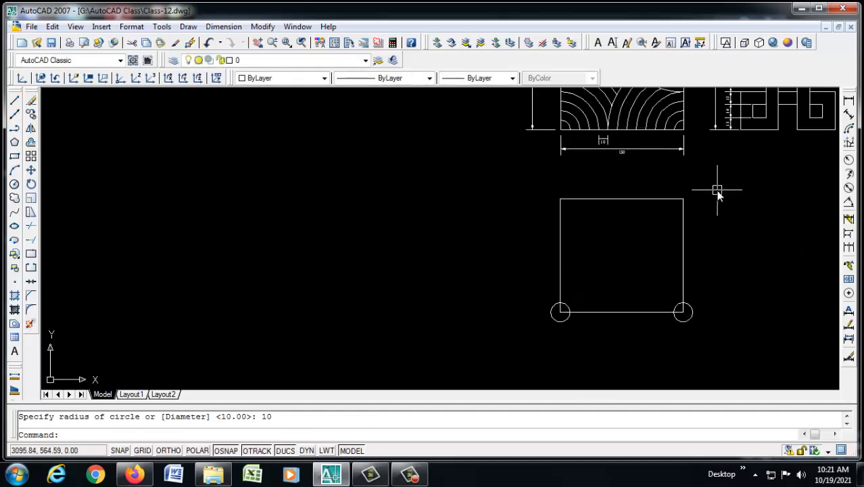
key(Return)
click(683, 211)
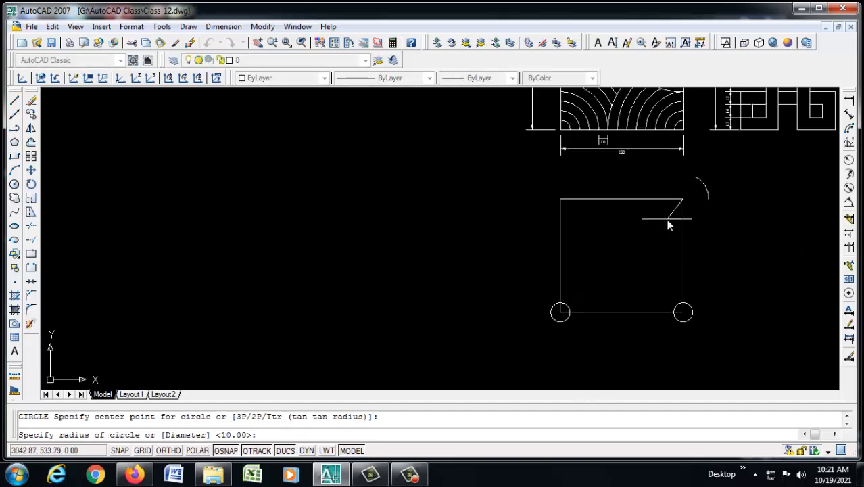
text(10)
key(Return)
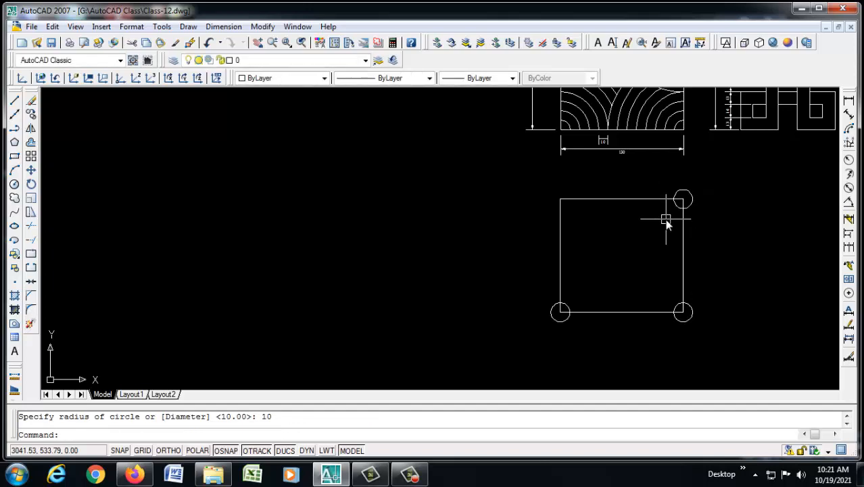
Step: Draw a circle of radius 10 centred on the rectangle's upper-left corner
key(Return)
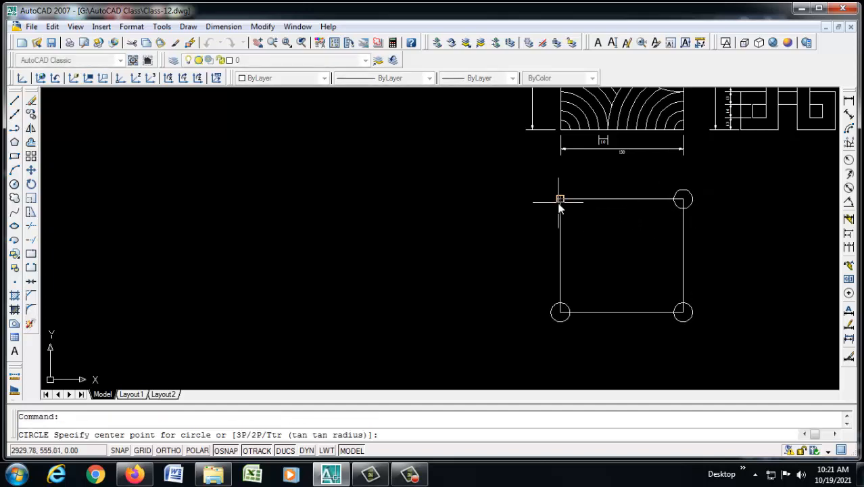
click(560, 199)
text(10)
key(Return)
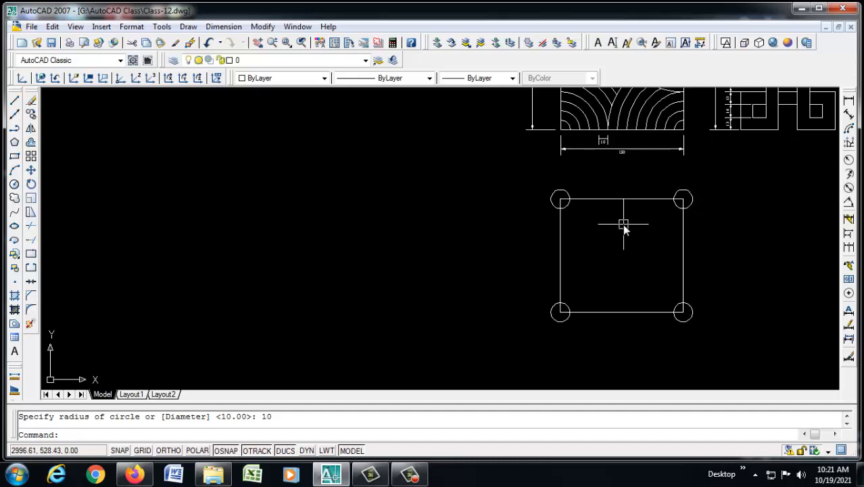
text(o)
key(Return)
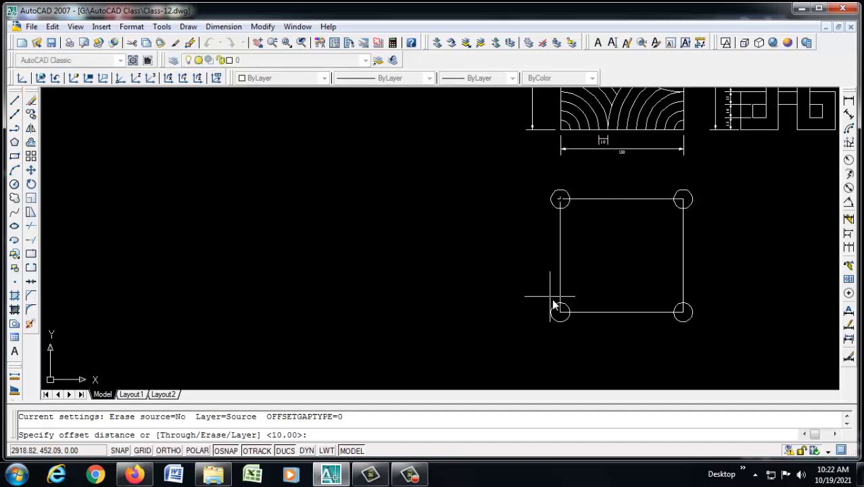
scroll(566, 324, up, 2)
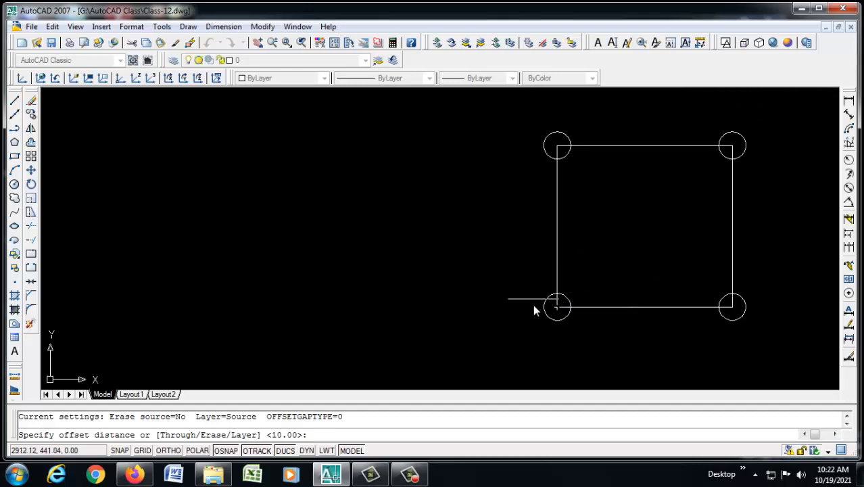
scroll(556, 296, up, 1)
scroll(557, 296, down, 2)
key(Escape)
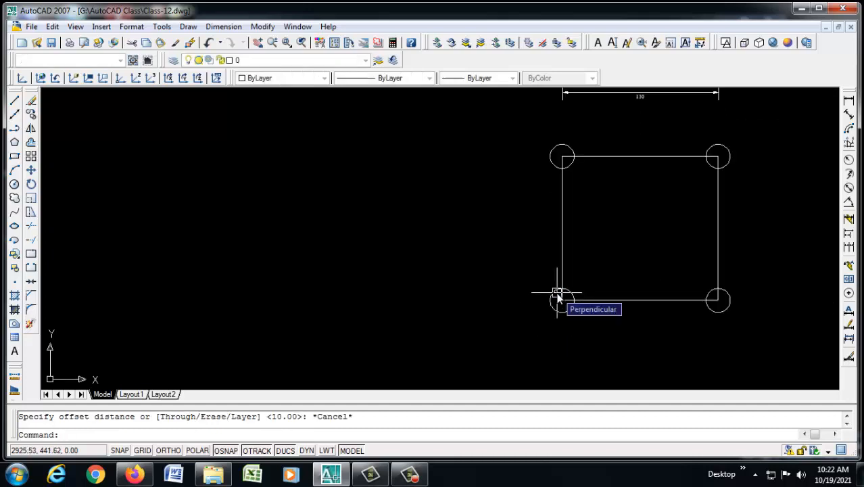
text(o)
key(Return)
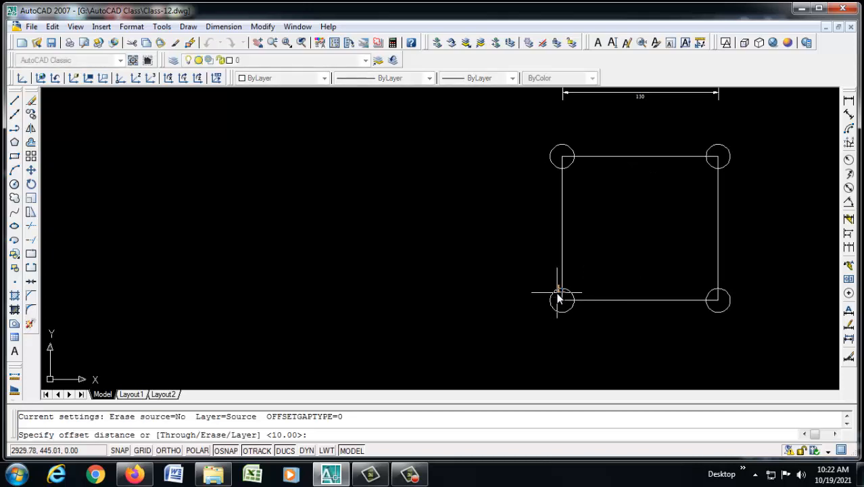
scroll(558, 299, up, 1)
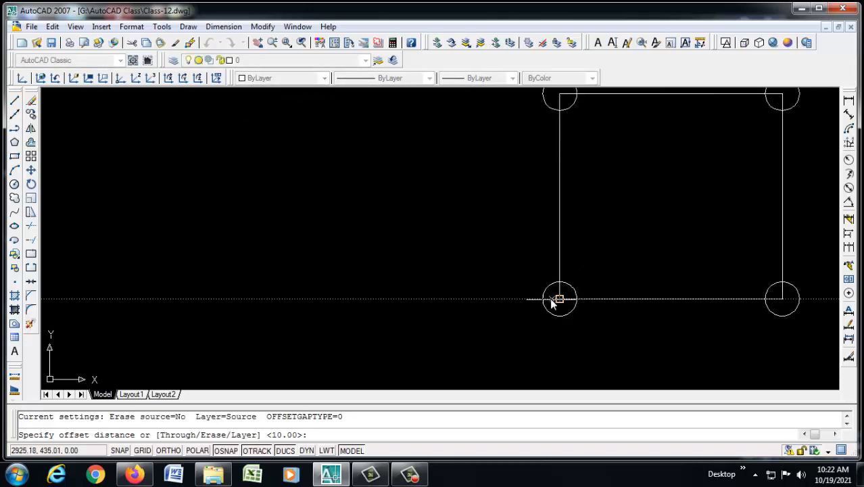
click(560, 299)
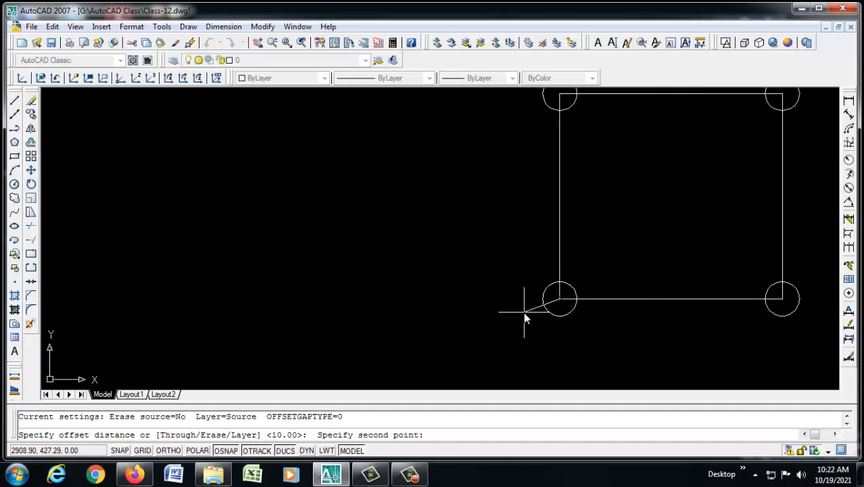
key(Escape)
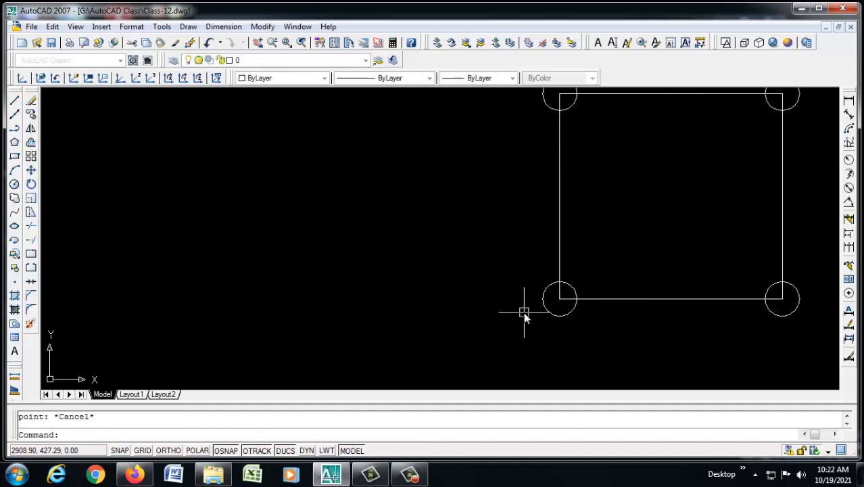
Step: Start the Offset command with a distance of 10, checking it against the arc spacing on the reference pattern
text(o)
key(Return)
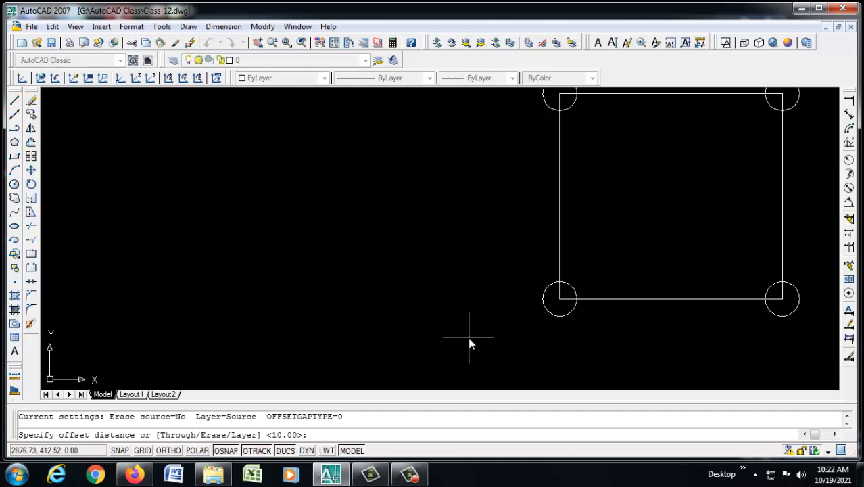
scroll(471, 317, down, 2)
scroll(526, 329, up, 2)
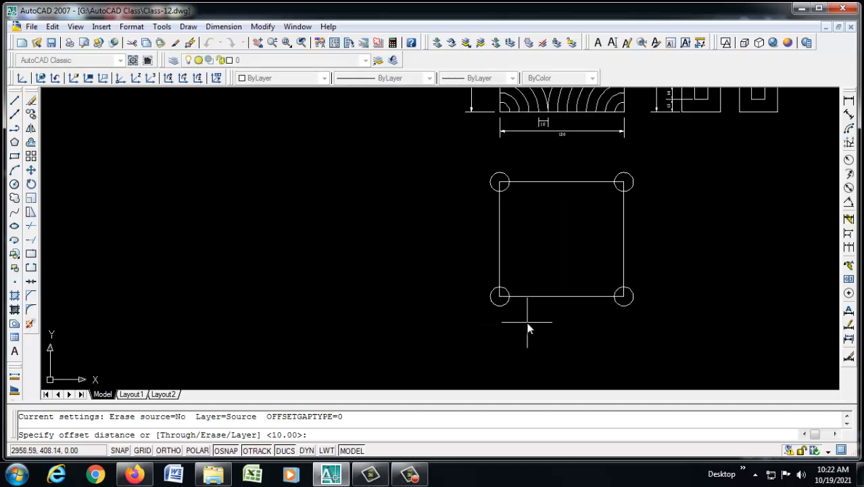
scroll(484, 312, down, 4)
scroll(497, 304, up, 3)
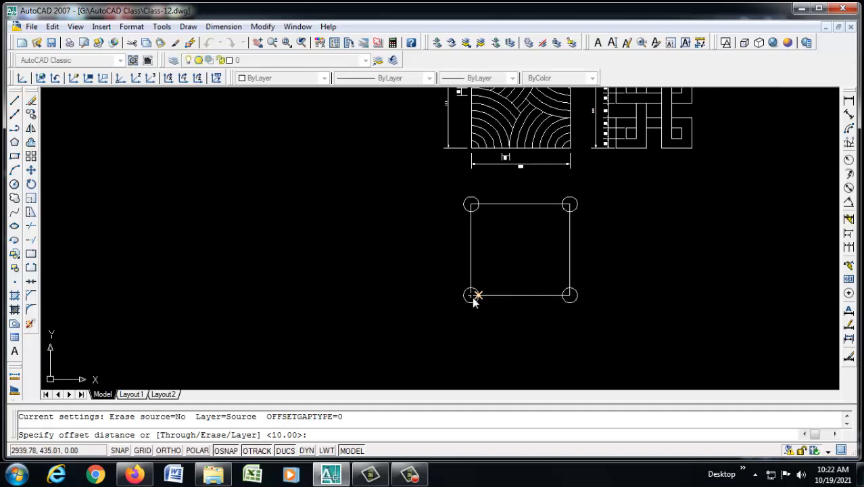
scroll(471, 296, up, 3)
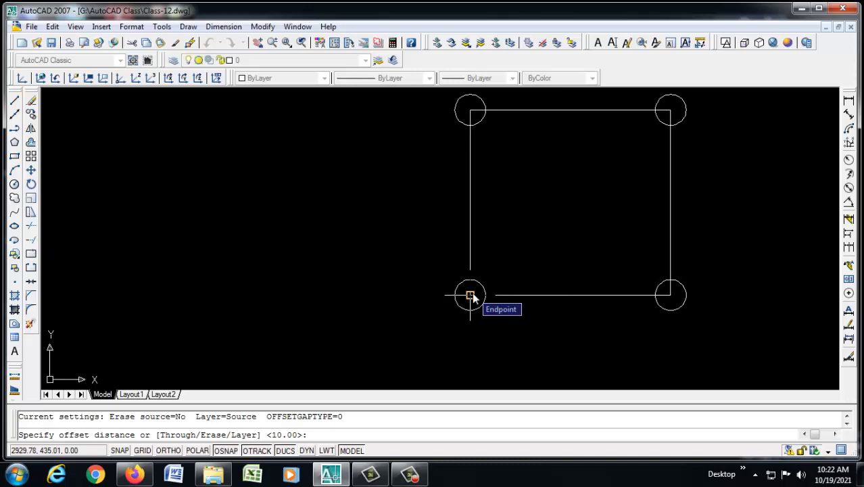
scroll(514, 298, down, 4)
scroll(501, 257, up, 7)
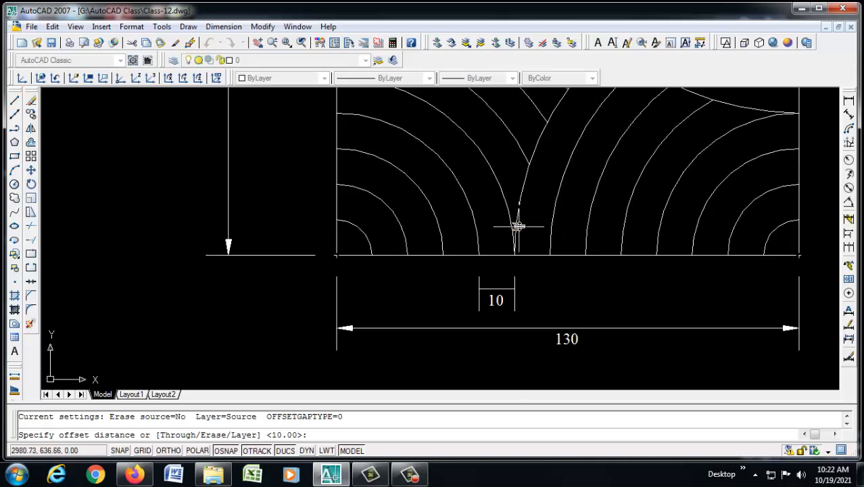
scroll(518, 226, down, 5)
scroll(511, 270, up, 5)
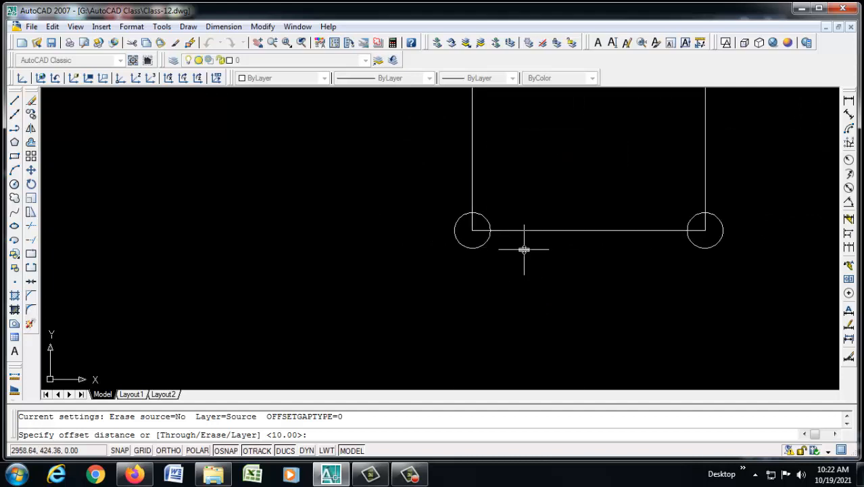
key(Return)
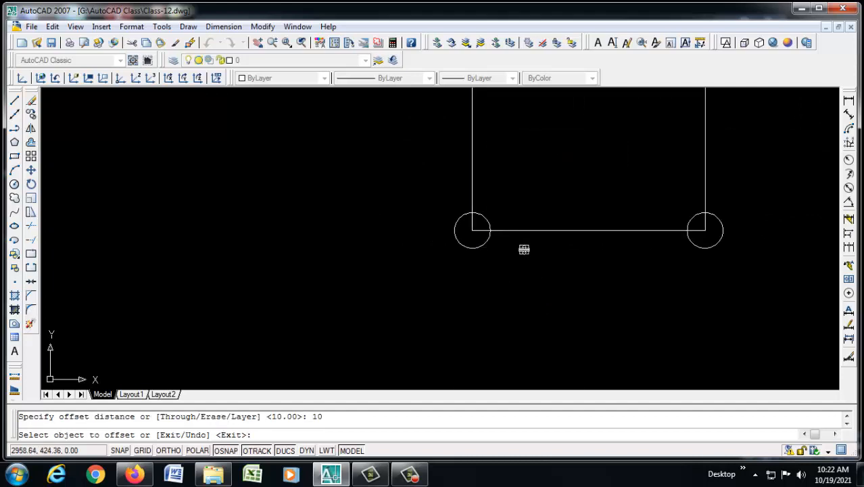
Step: Select the circle on the rectangle's lower-left corner as the object to offset and enable the Multiple option
scroll(473, 225, up, 3)
scroll(409, 280, down, 4)
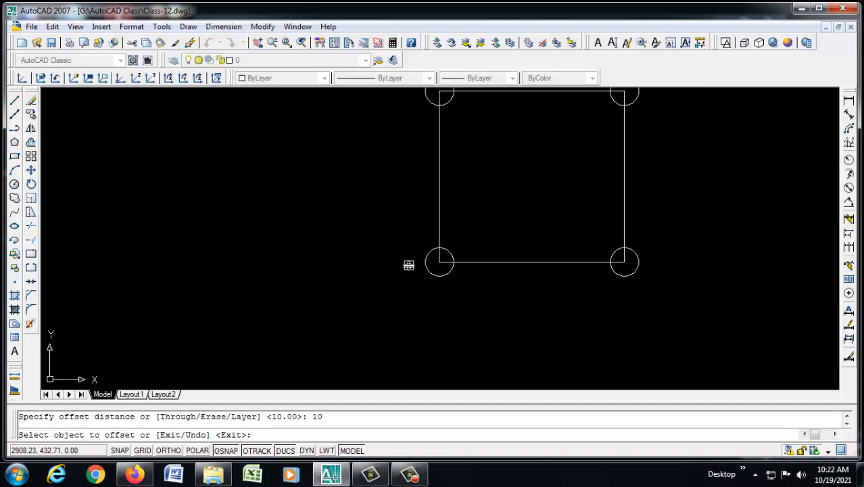
scroll(436, 245, up, 3)
click(463, 257)
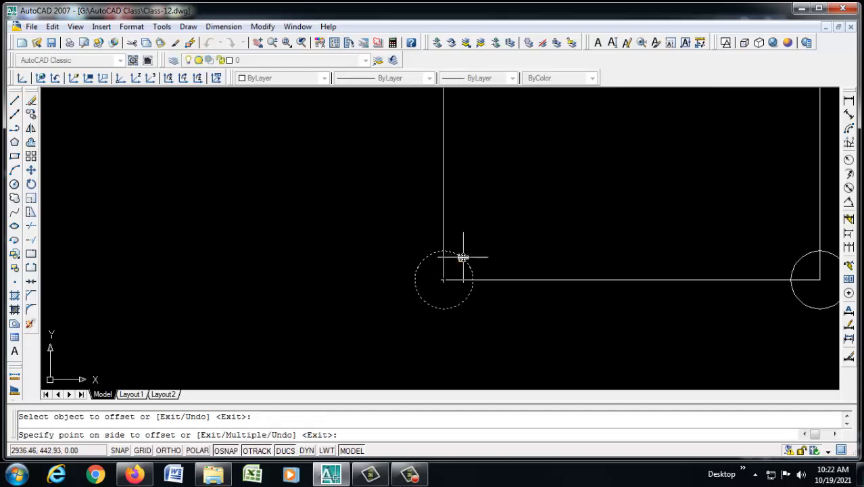
scroll(442, 267, down, 3)
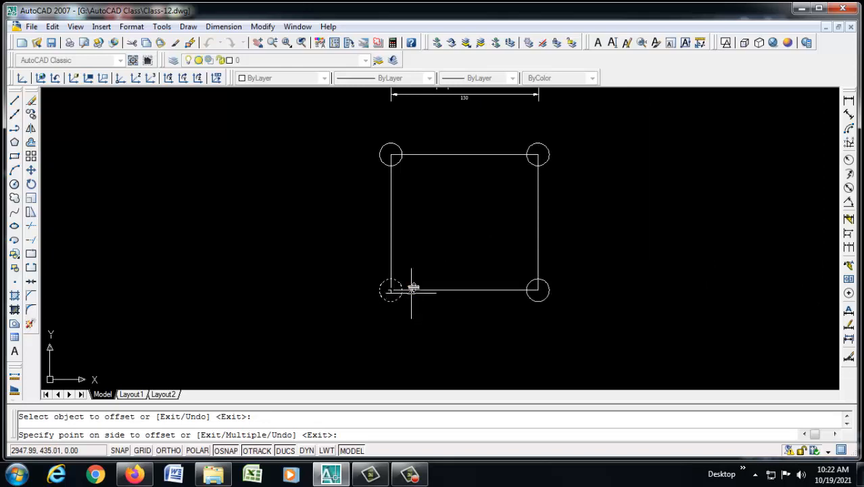
scroll(412, 288, up, 2)
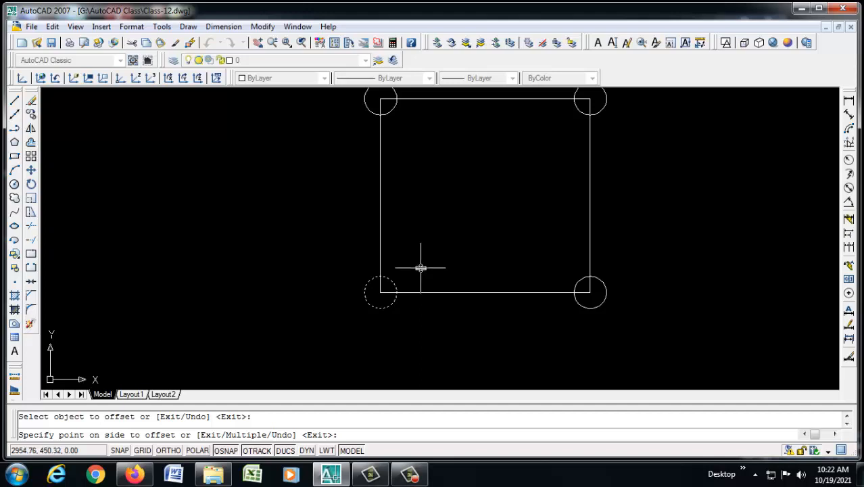
scroll(417, 272, down, 4)
scroll(434, 121, up, 3)
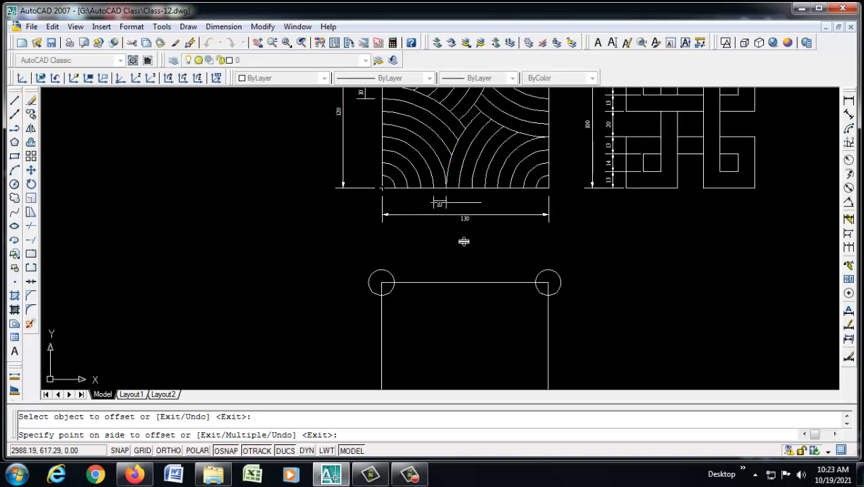
scroll(449, 257, down, 4)
scroll(446, 277, up, 5)
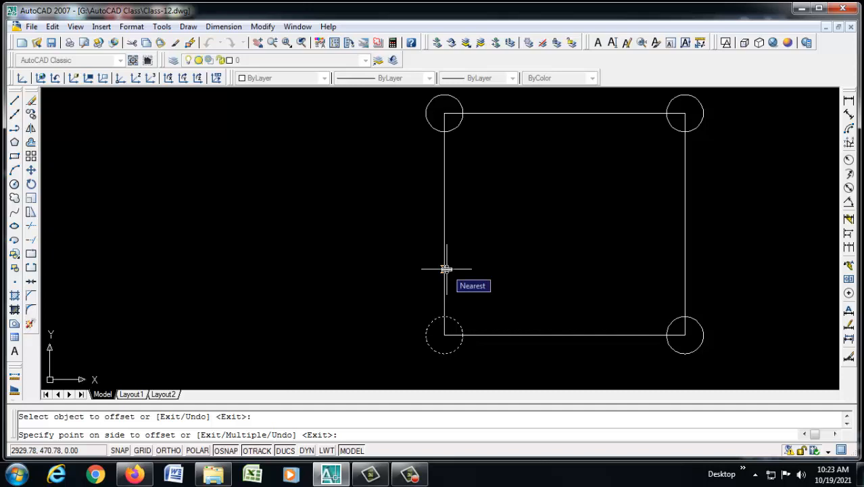
text(m)
key(Return)
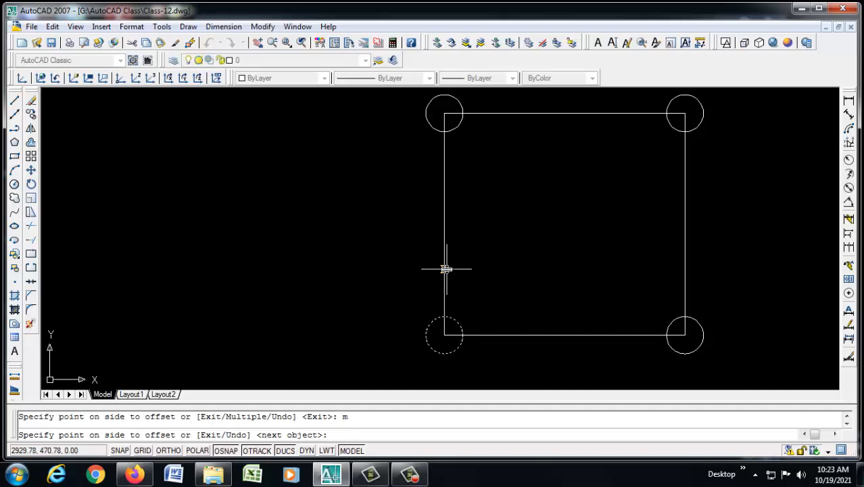
Step: Examine how many concentric arcs surround the lower-left corner of the curved reference pattern
scroll(465, 333, up, 3)
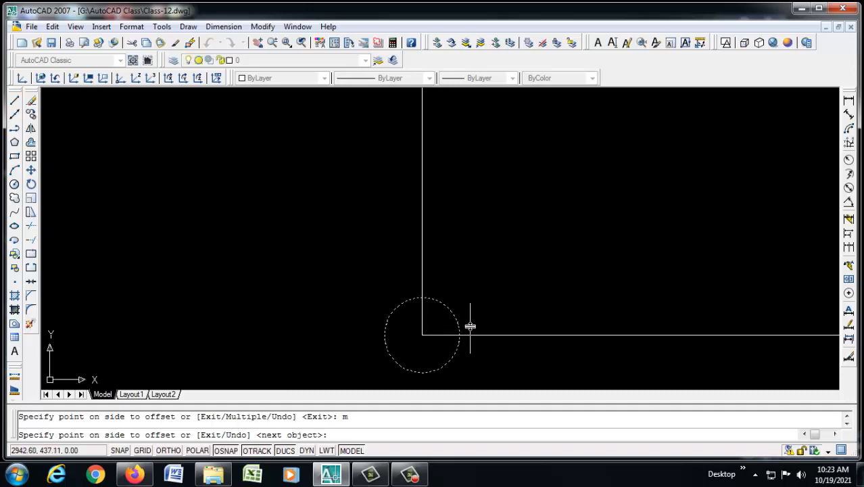
scroll(365, 315, down, 2)
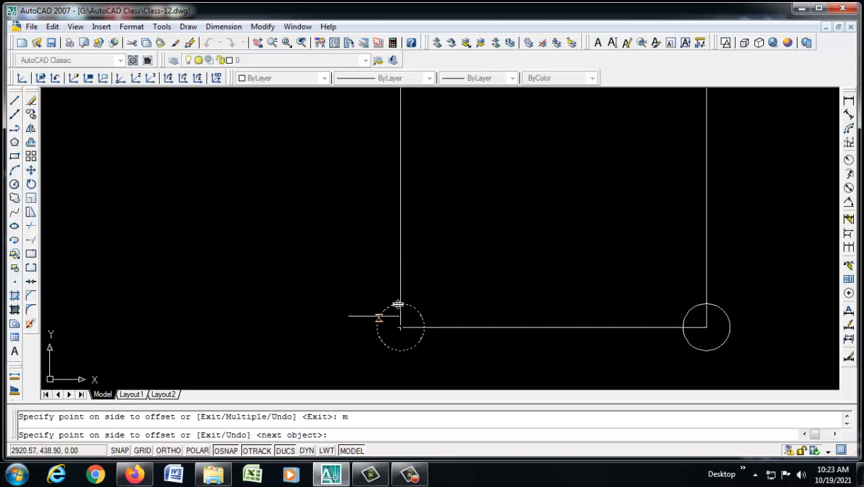
scroll(436, 294, down, 4)
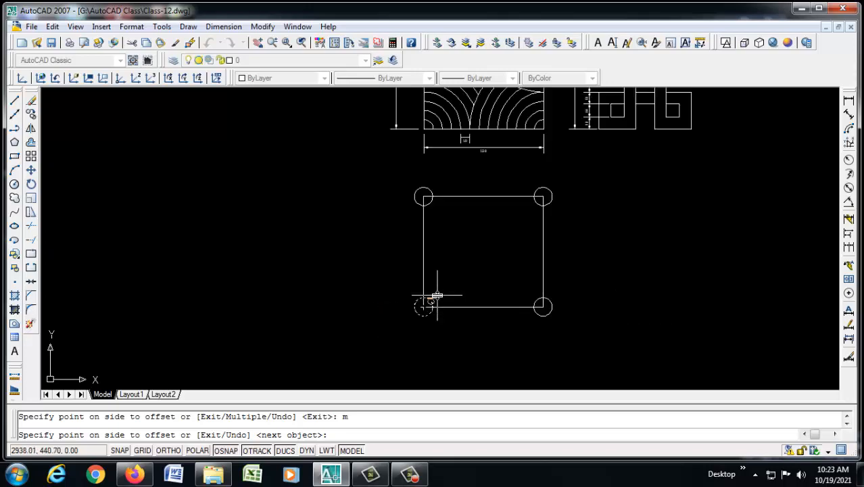
middle_drag(434, 105, 474, 166)
scroll(490, 203, up, 4)
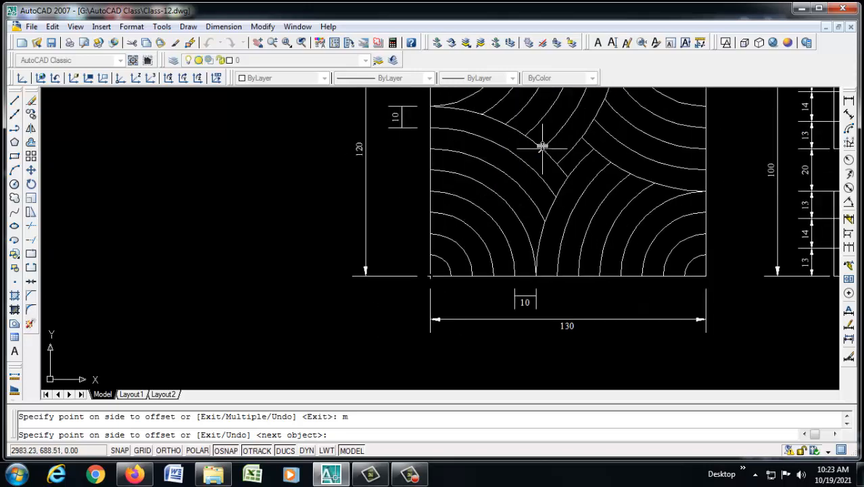
scroll(502, 193, down, 4)
scroll(508, 302, up, 2)
scroll(518, 255, up, 3)
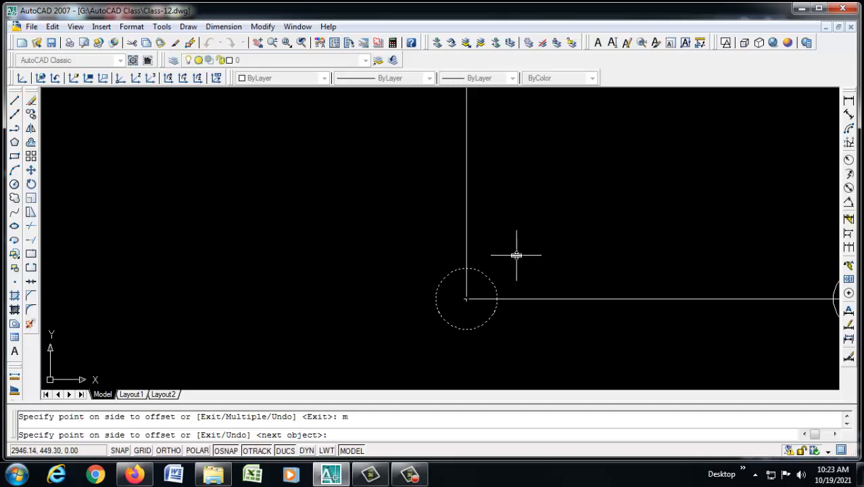
Step: Offset the lower-left corner circle outward seven times at 10 spacing and finish with that circle
click(517, 254)
scroll(409, 307, down, 4)
scroll(468, 271, up, 3)
click(473, 264)
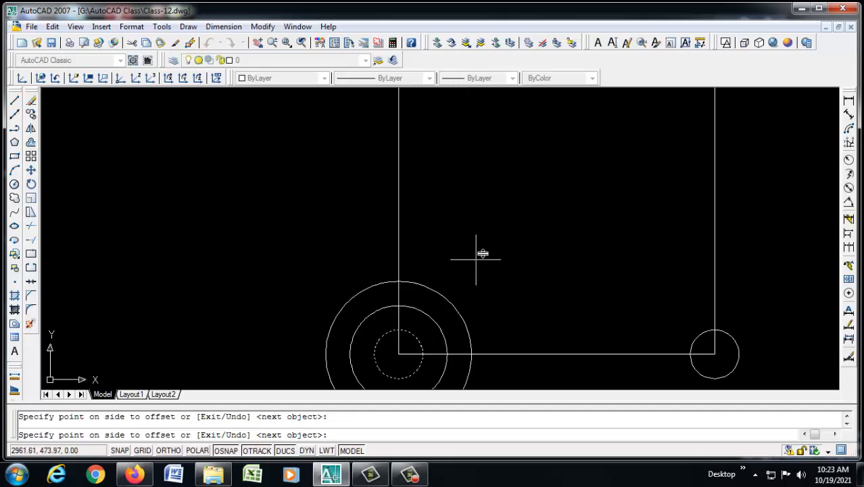
click(490, 251)
click(507, 245)
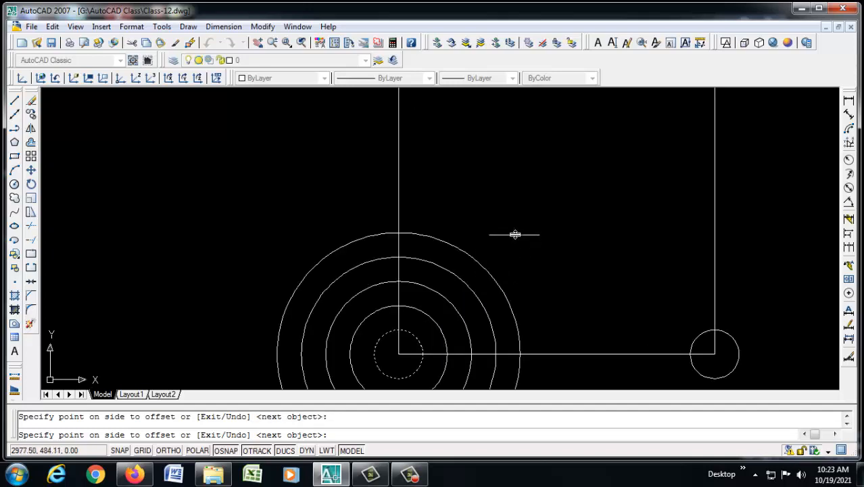
click(518, 232)
click(532, 225)
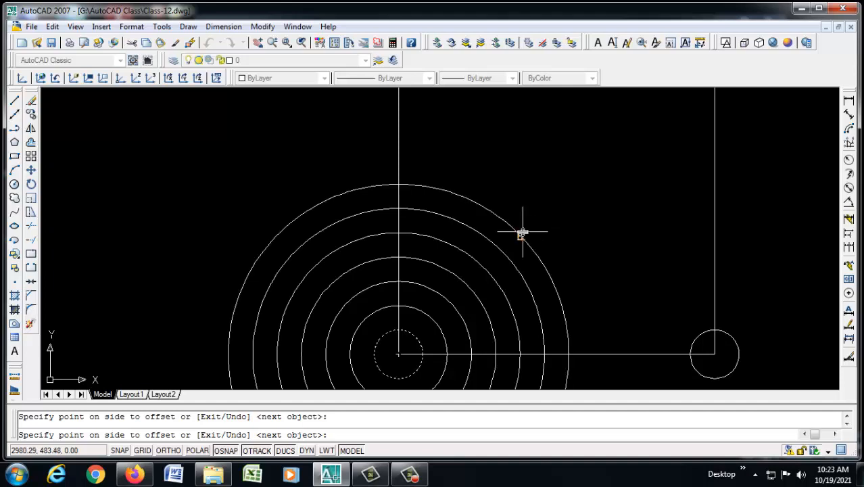
click(542, 217)
scroll(473, 260, down, 3)
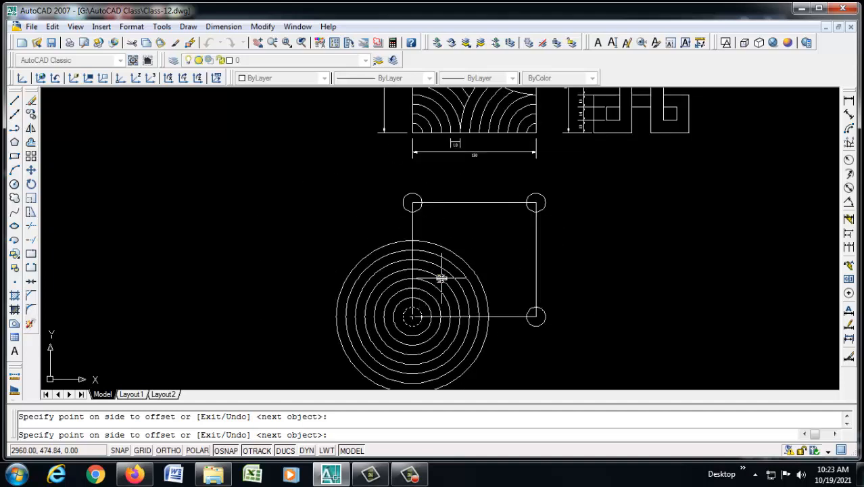
key(Return)
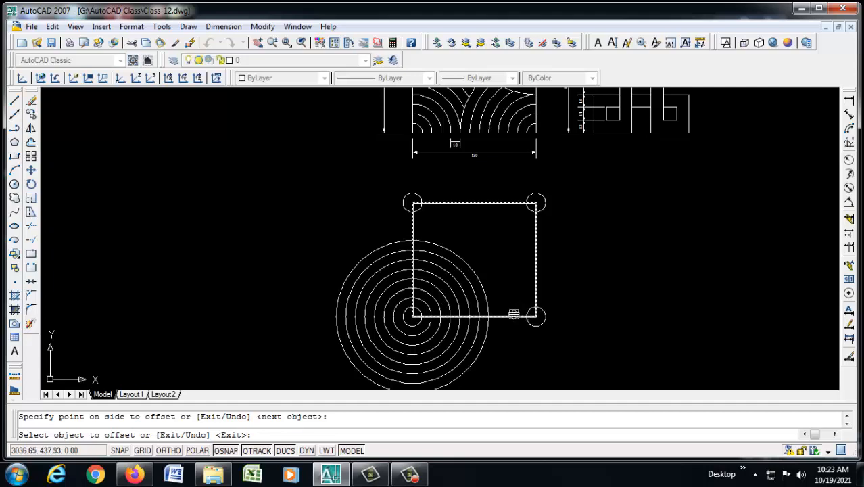
scroll(518, 315, up, 2)
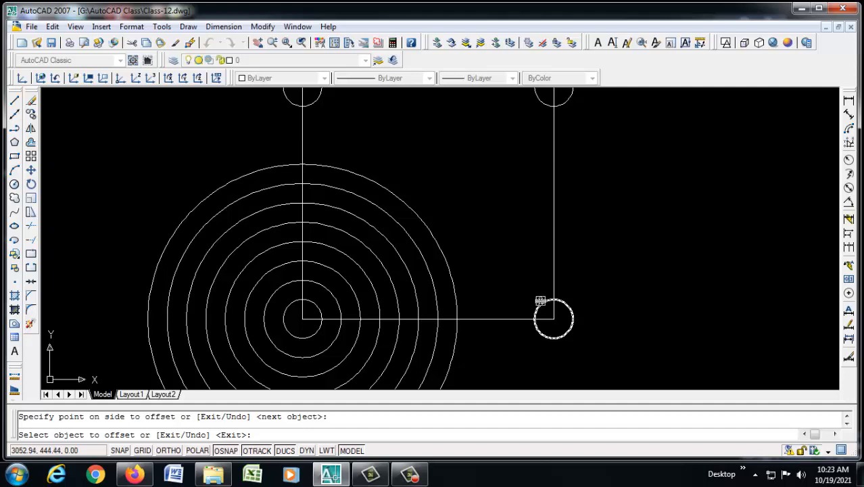
click(540, 303)
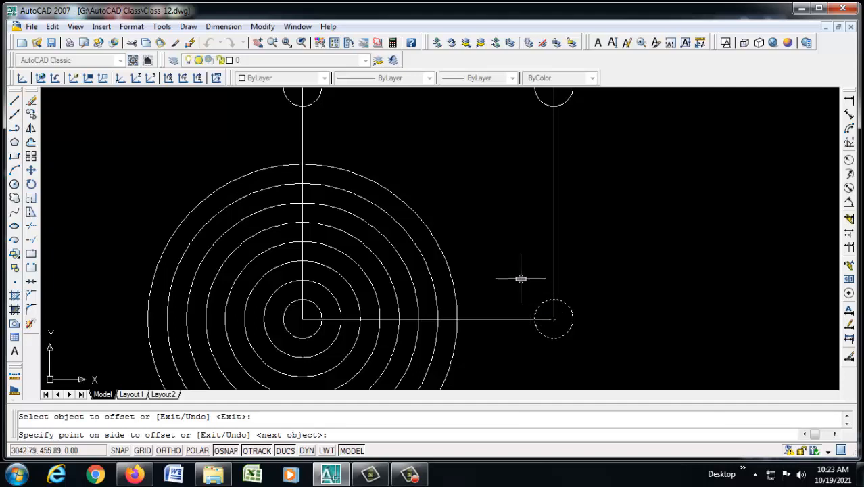
click(518, 277)
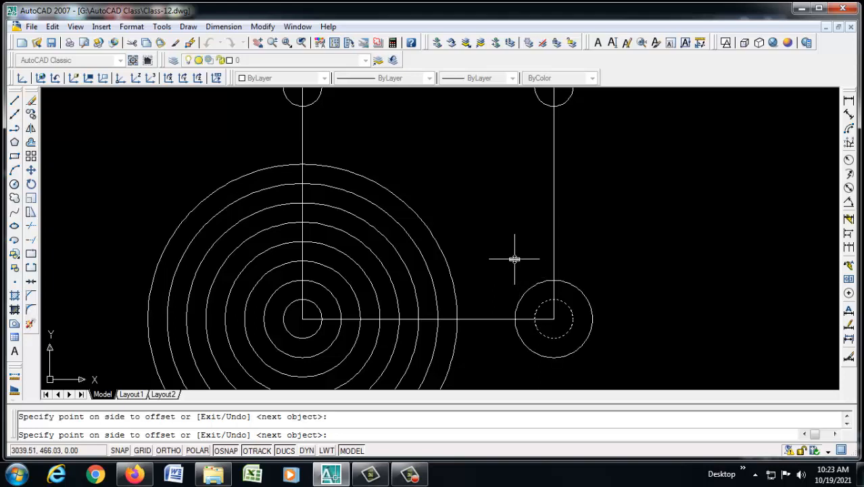
key(Escape)
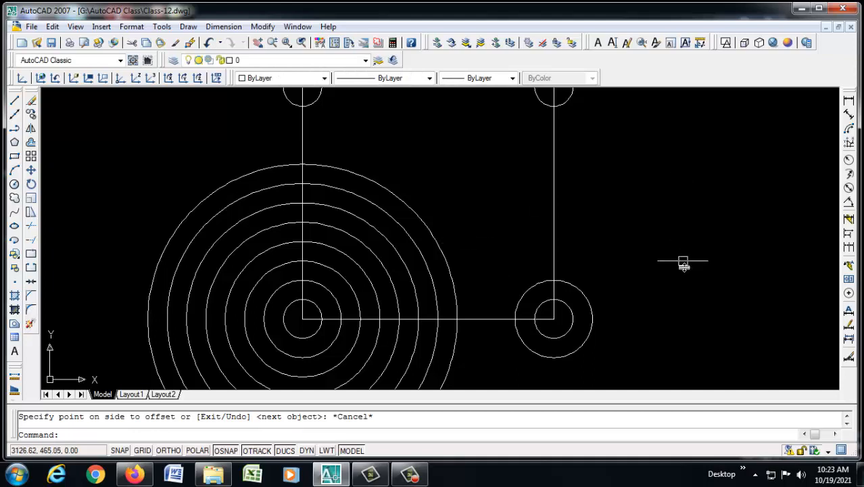
click(587, 344)
key(Delete)
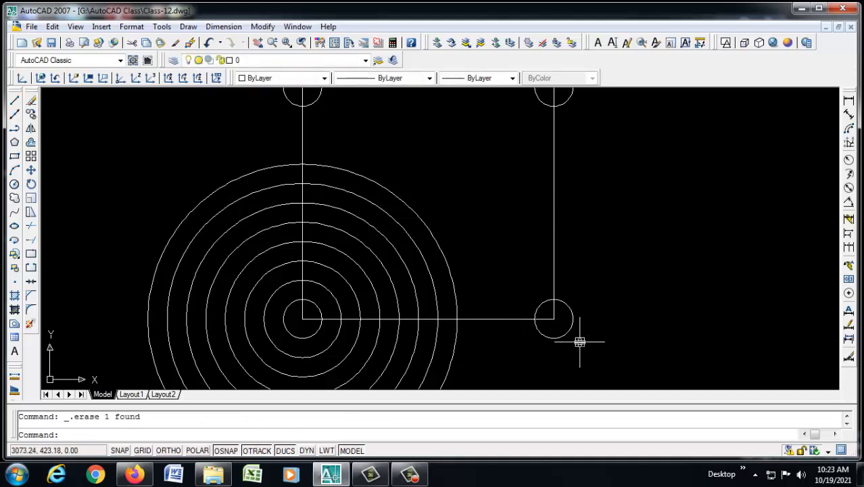
Step: Start an Offset at distance 10 on the circle at the rectangle's lower-right corner with the Multiple option
text(o)
key(Return)
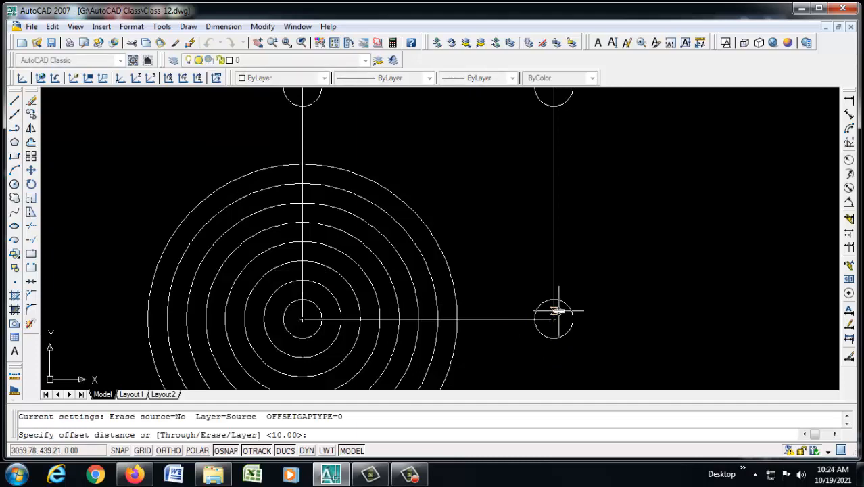
text(10)
key(Return)
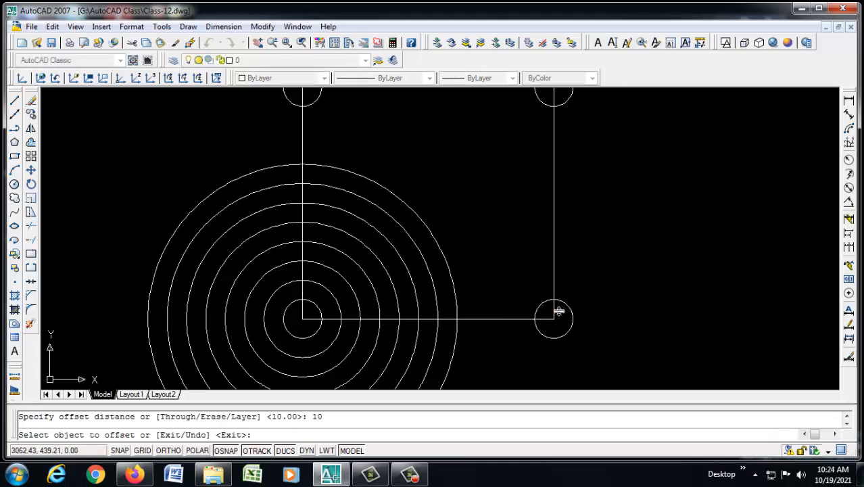
click(544, 306)
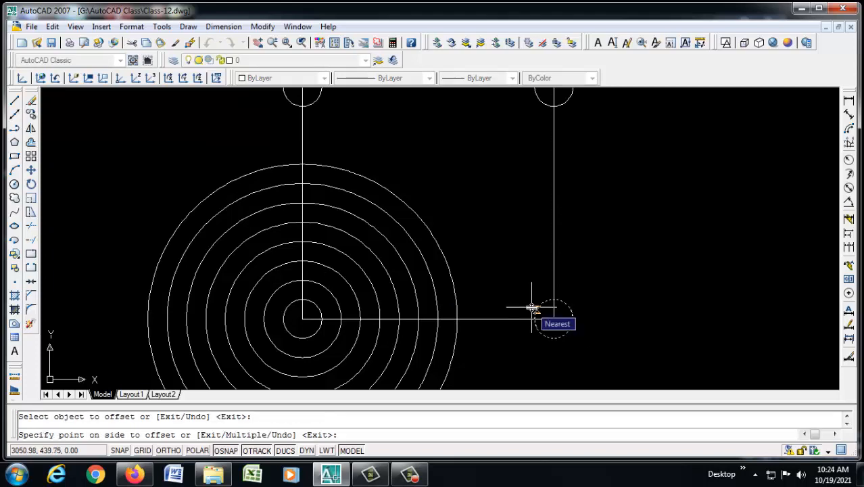
text(m)
key(Return)
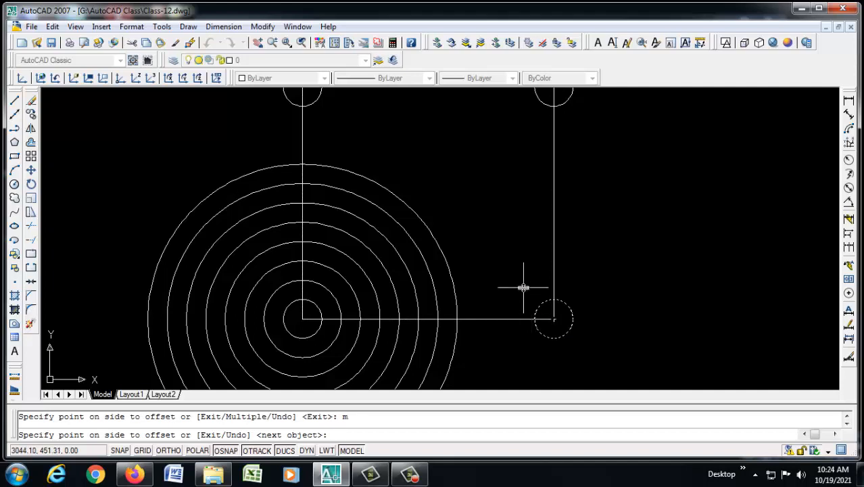
Step: Offset the lower-right corner circle outward seven times at 10 spacing and end the command
click(524, 288)
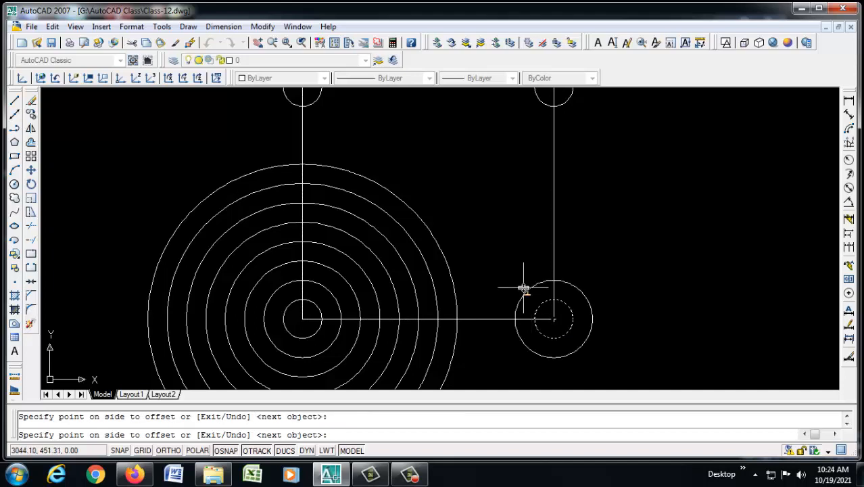
click(508, 253)
click(503, 238)
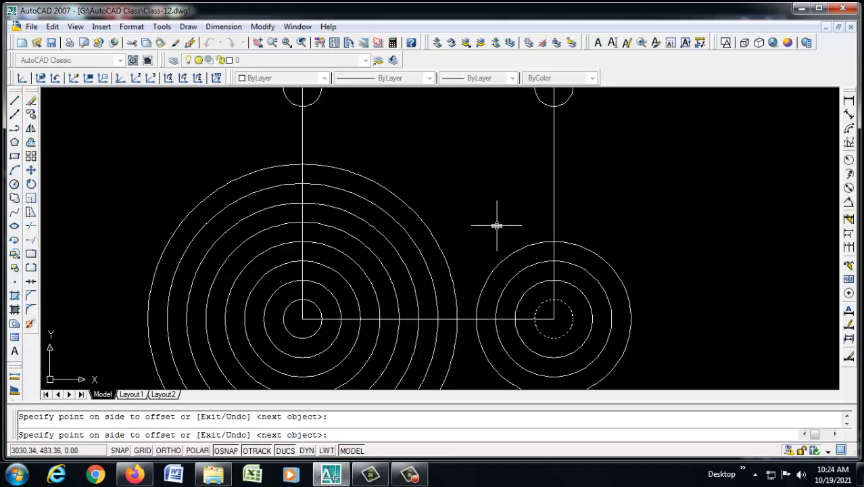
click(488, 211)
click(478, 196)
click(471, 185)
click(464, 165)
scroll(459, 230, down, 4)
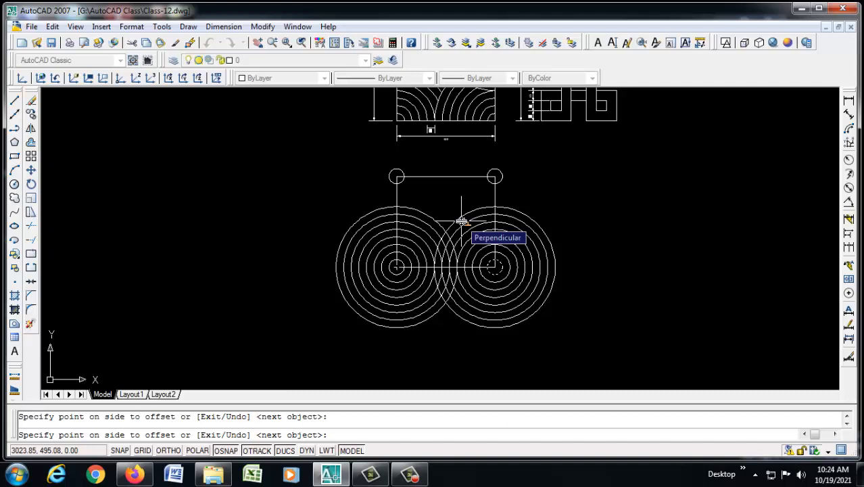
key(Return)
key(Escape)
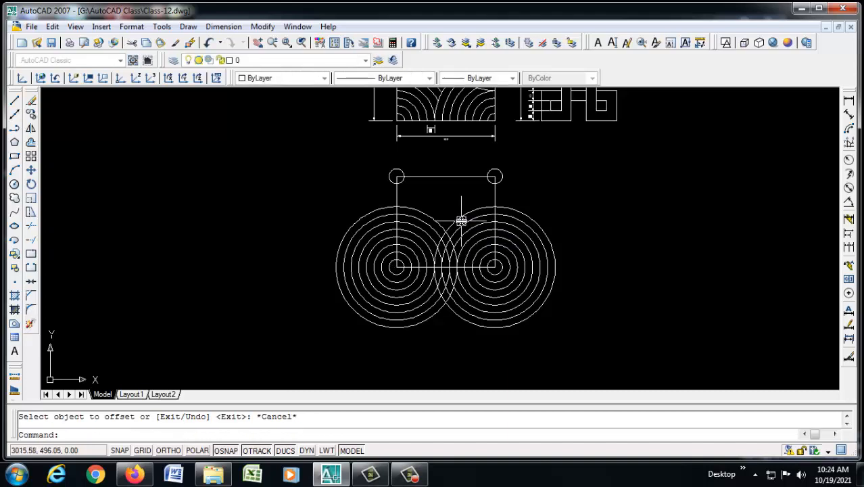
Step: Start an Offset at distance 10 on the circle at the rectangle's upper-right corner with the Multiple option
scroll(477, 175, up, 2)
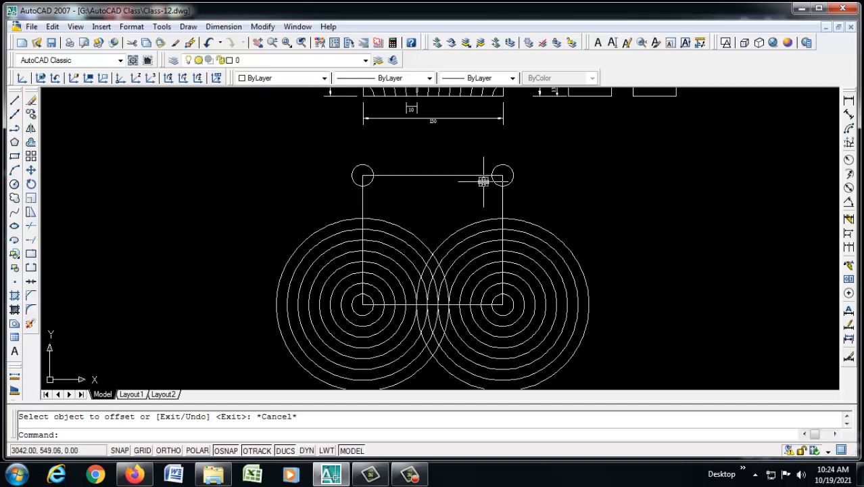
text(o)
key(Return)
text(1)
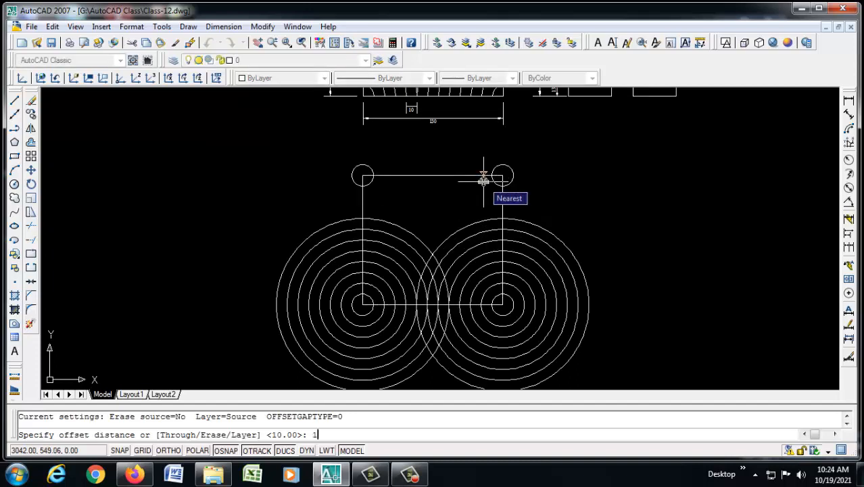
text(0)
key(Return)
scroll(479, 200, up, 2)
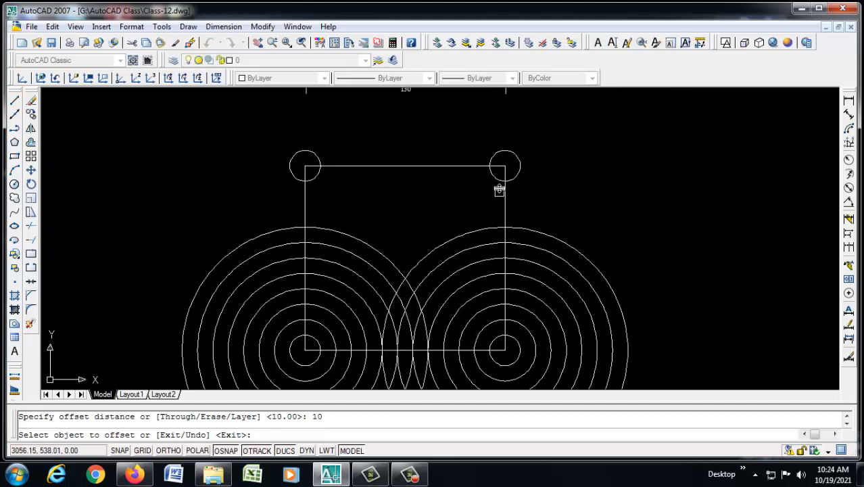
click(497, 181)
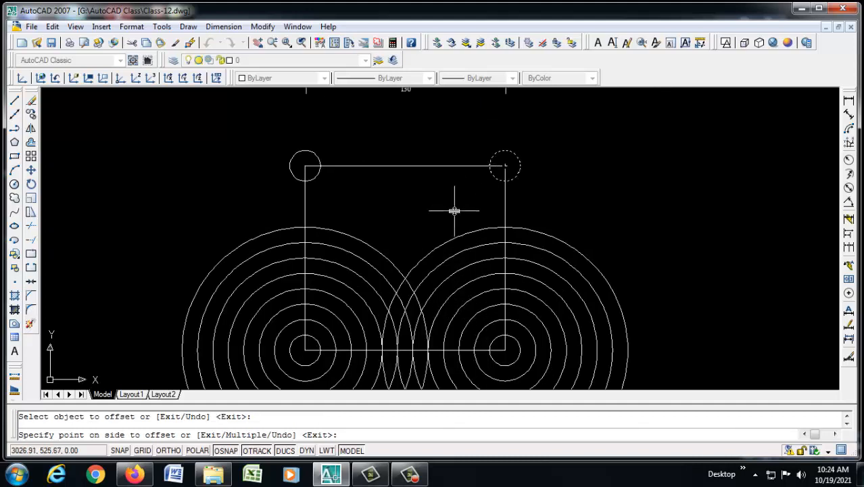
text(m)
key(Return)
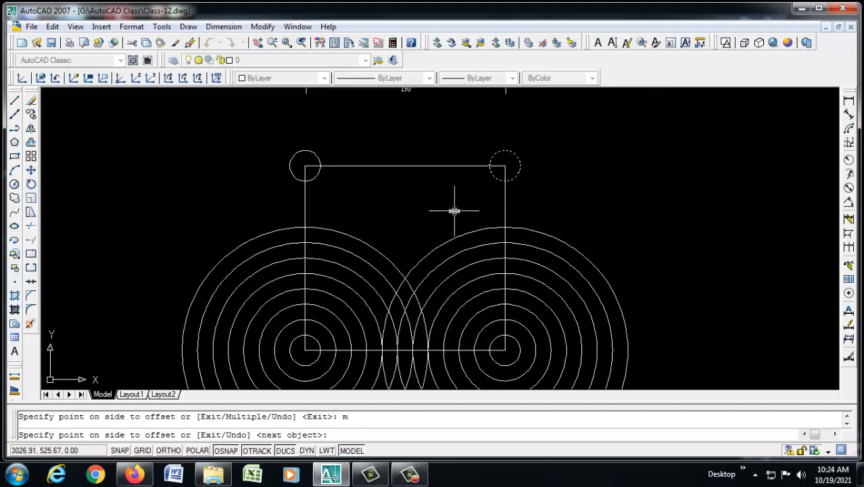
Step: Offset the upper-right corner circle outward six times at 10 spacing and end the command
click(466, 192)
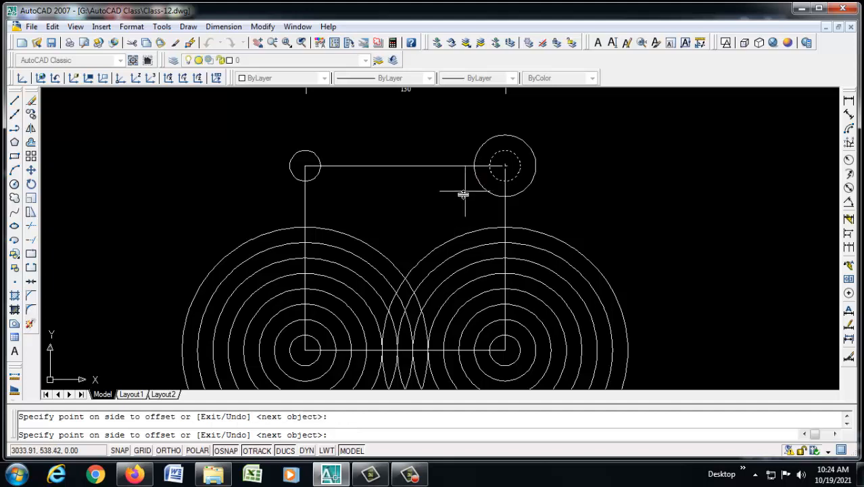
click(463, 191)
click(451, 203)
click(441, 218)
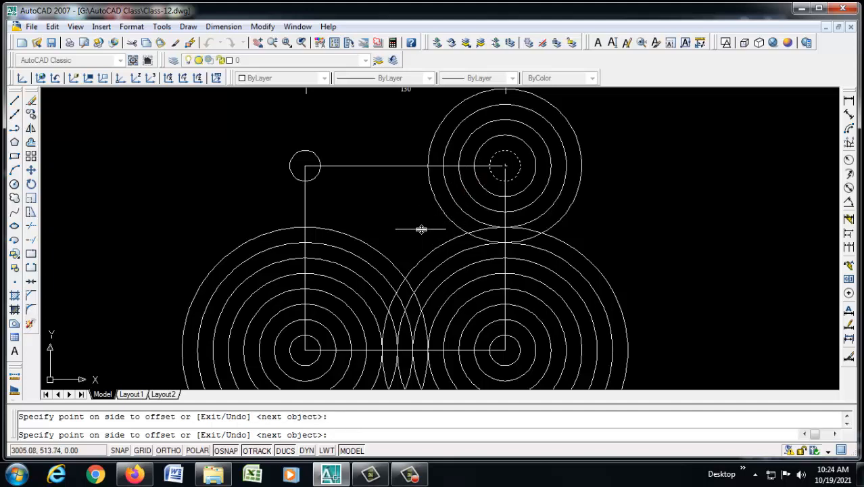
click(417, 231)
click(394, 242)
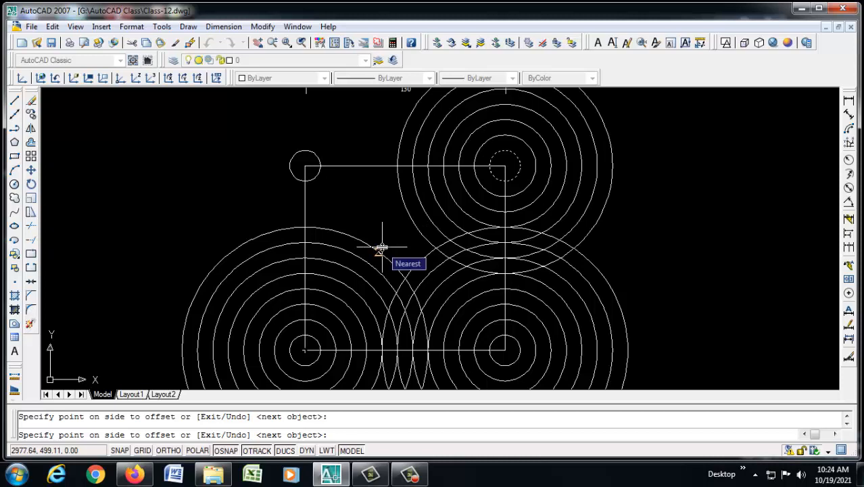
key(Return)
key(Return)
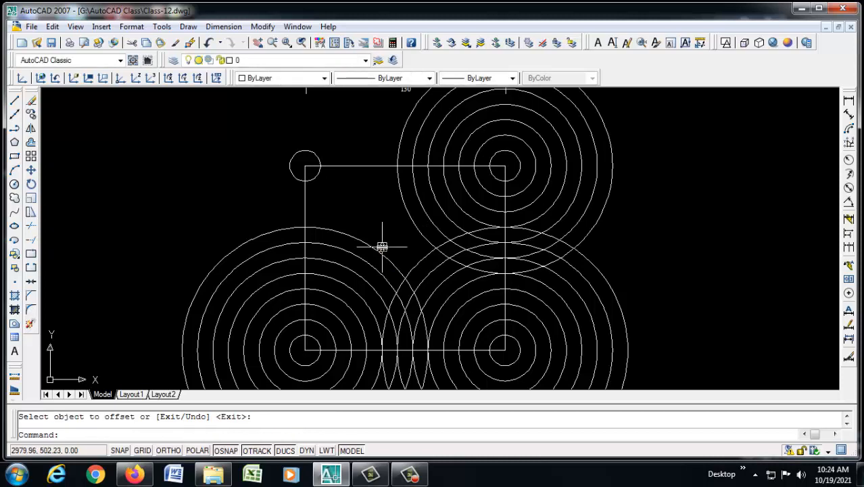
Step: Start an Offset at distance 10 on the circle at the rectangle's upper-left corner with the Multiple option
text(o)
key(Return)
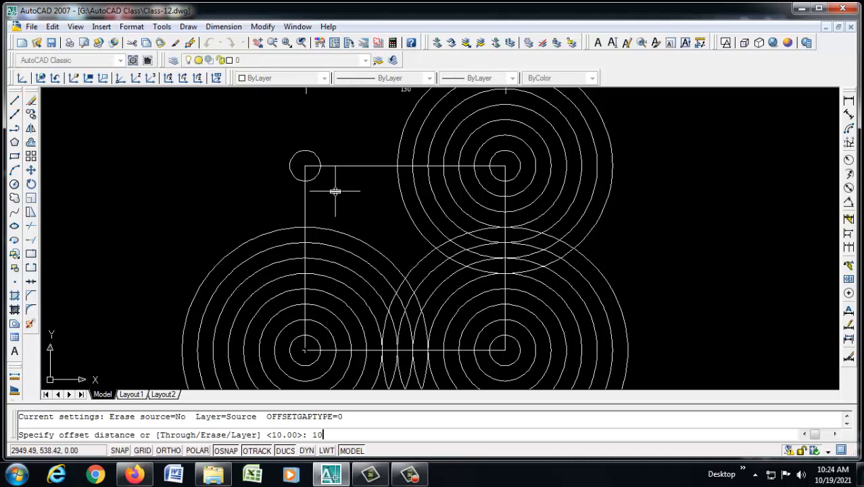
text(10)
key(Return)
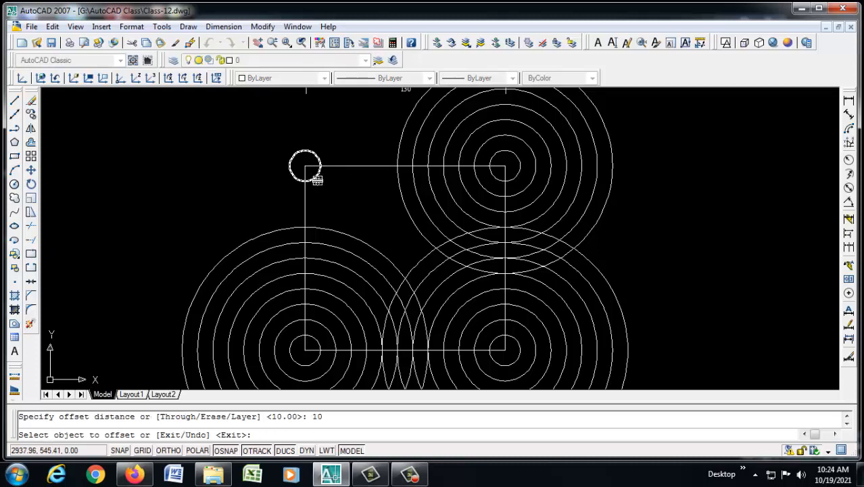
click(317, 180)
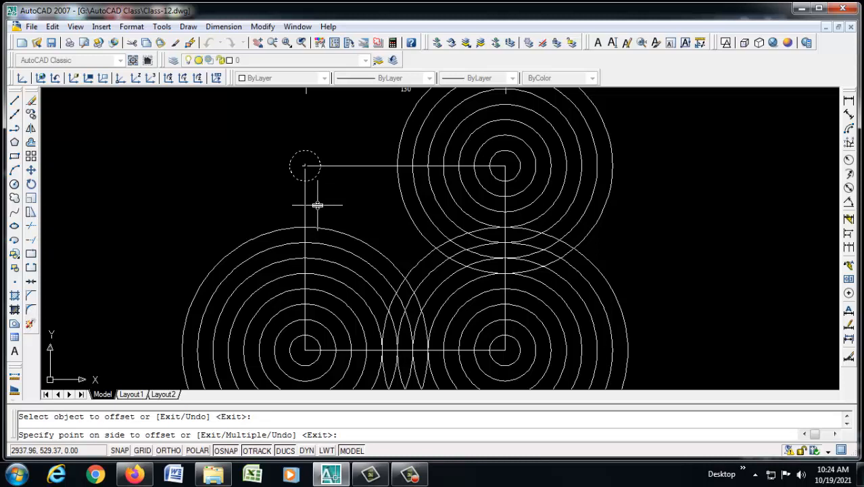
text(m)
key(Return)
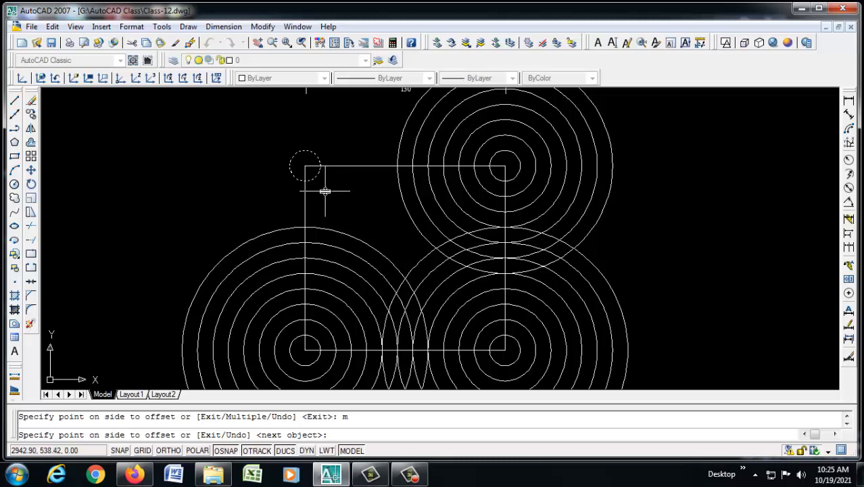
Step: Offset the upper-left corner circle outward eight times at 10 spacing and end the command
click(325, 189)
click(338, 209)
click(351, 223)
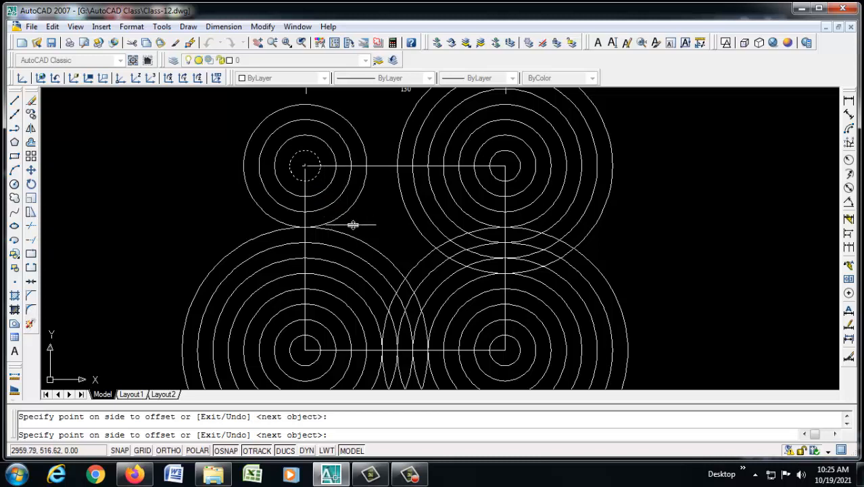
click(357, 221)
click(371, 230)
click(386, 236)
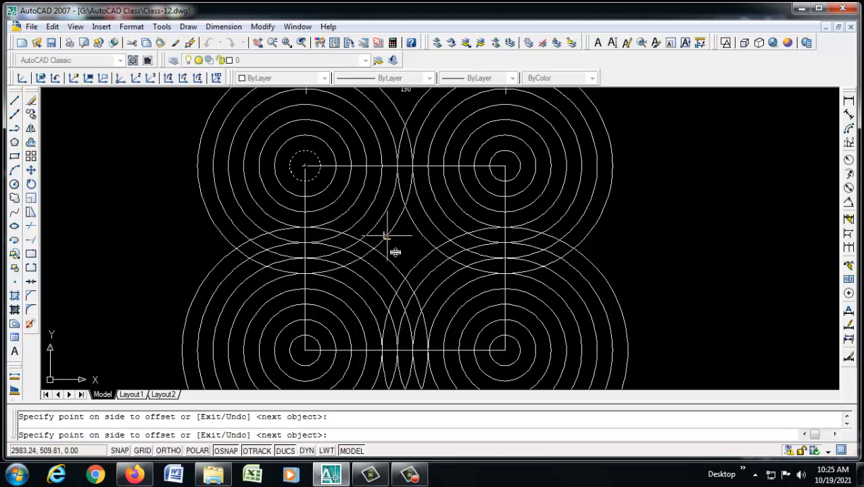
click(396, 251)
scroll(403, 257, up, 4)
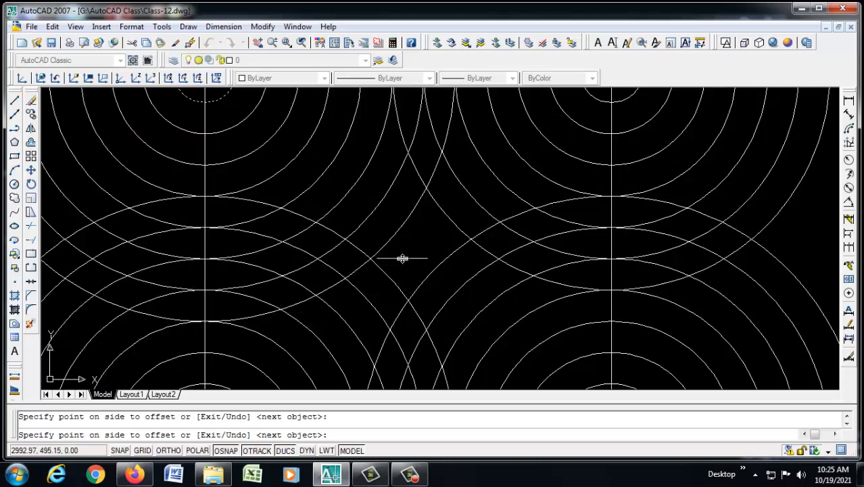
scroll(412, 256, down, 1)
scroll(399, 211, down, 5)
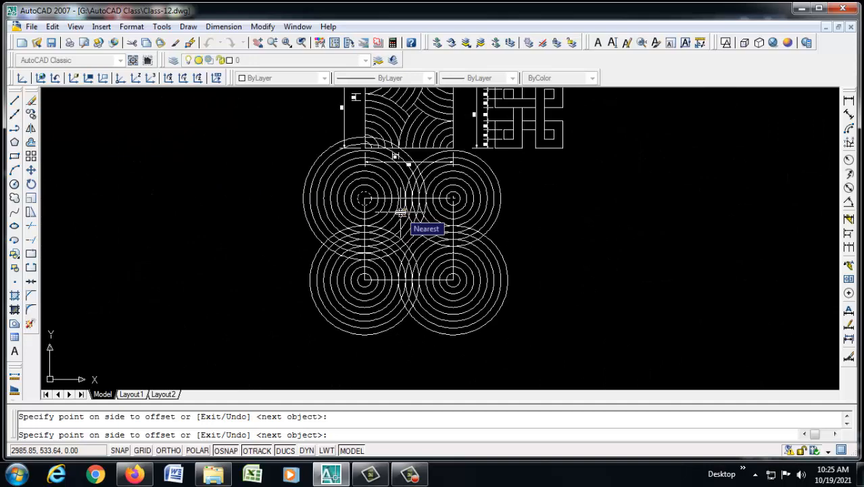
key(Escape)
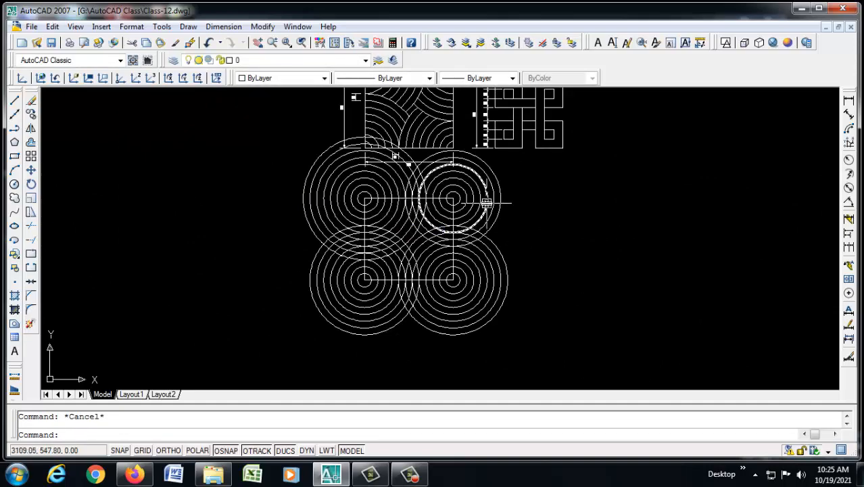
scroll(486, 198, up, 3)
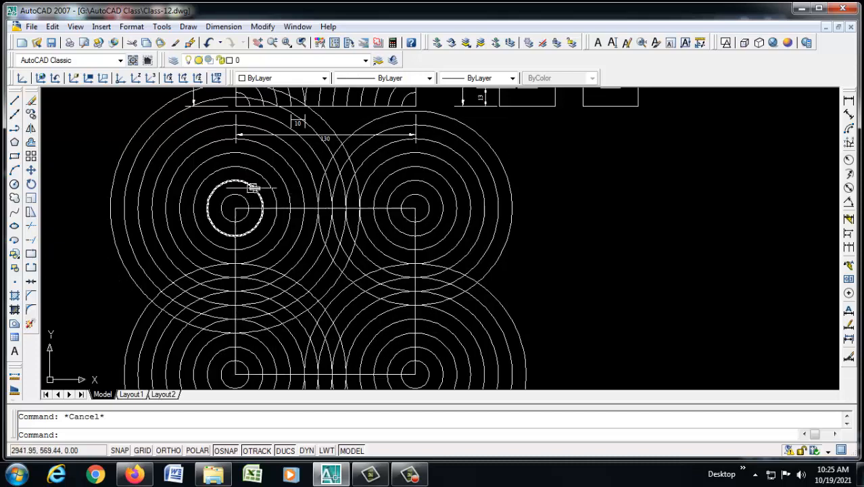
click(261, 207)
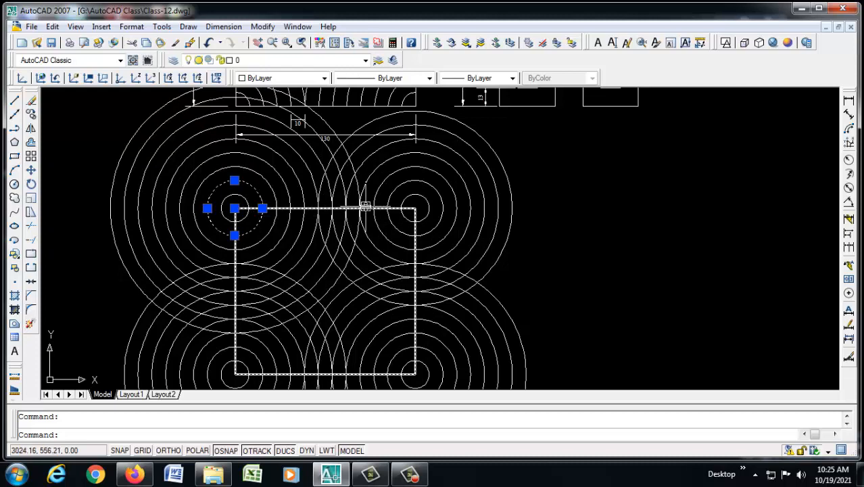
key(Escape)
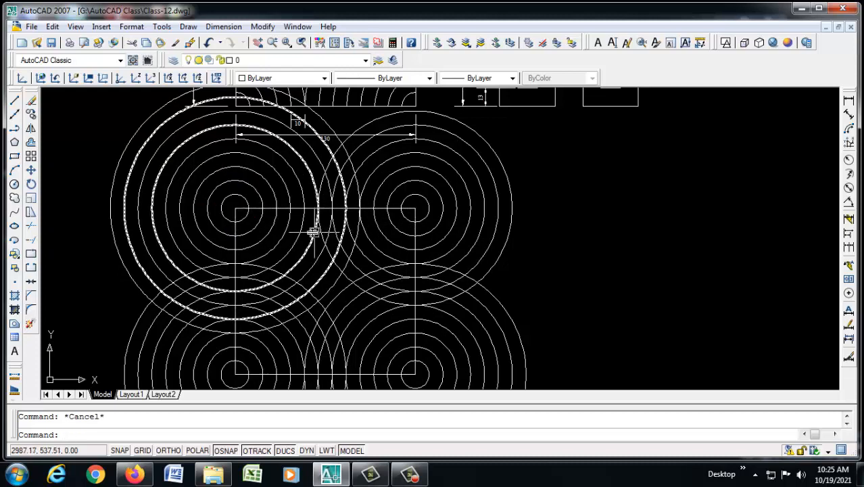
click(298, 206)
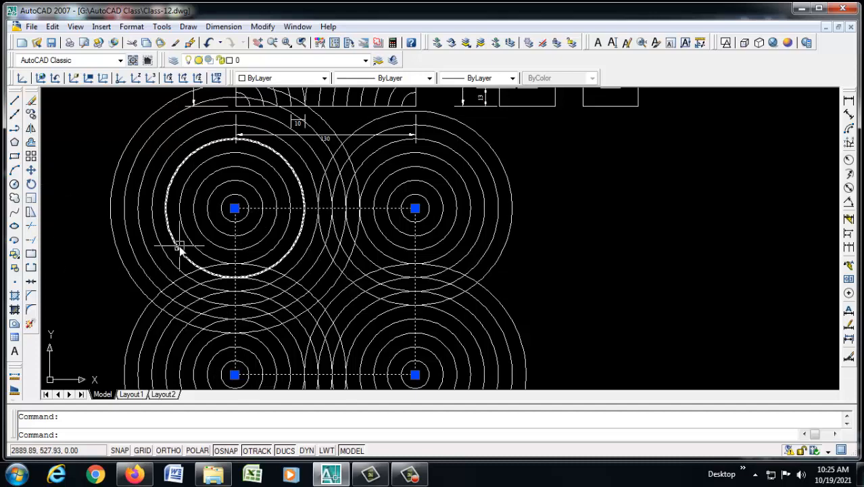
key(Escape)
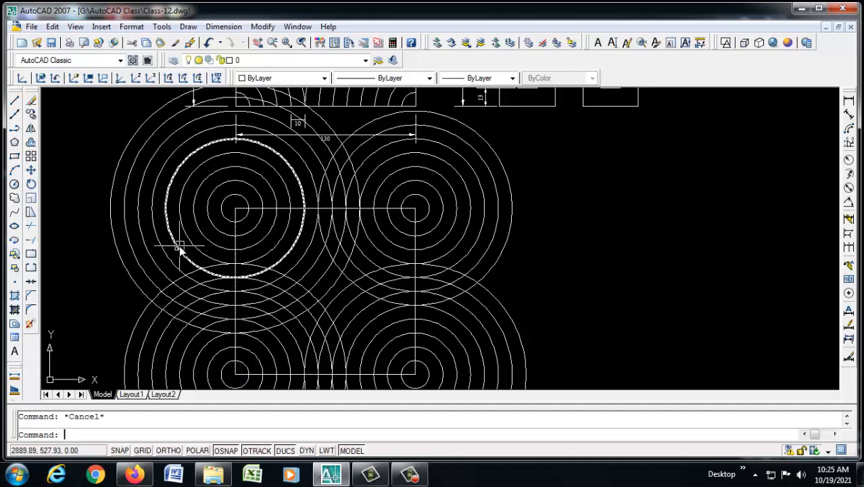
Step: Start a Trim with the rectangle through the circle centres as the cutting edge
text(tr)
key(Return)
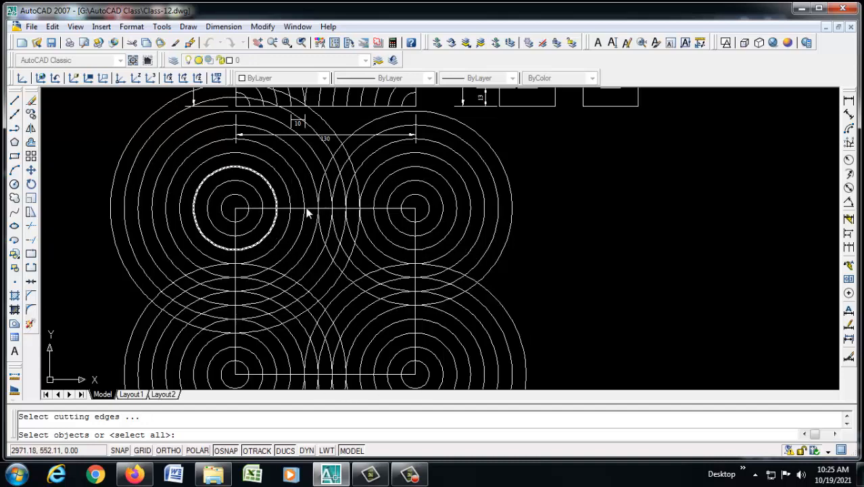
scroll(307, 223, up, 4)
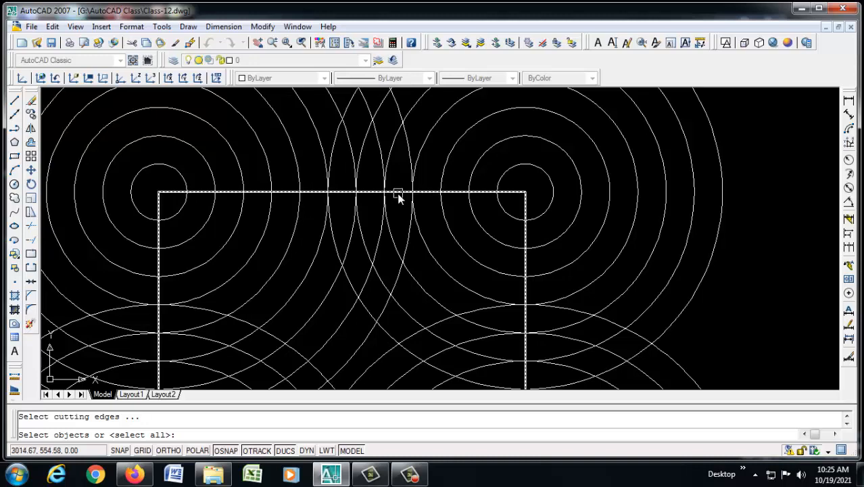
scroll(396, 195, down, 4)
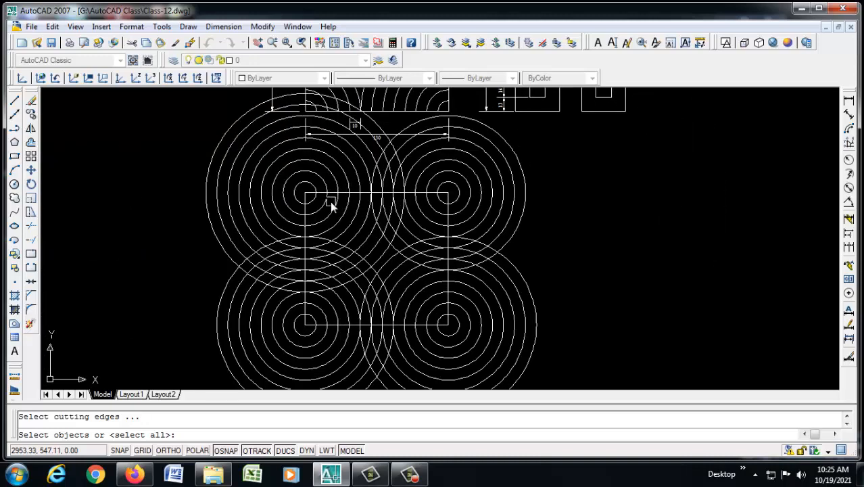
scroll(352, 205, up, 2)
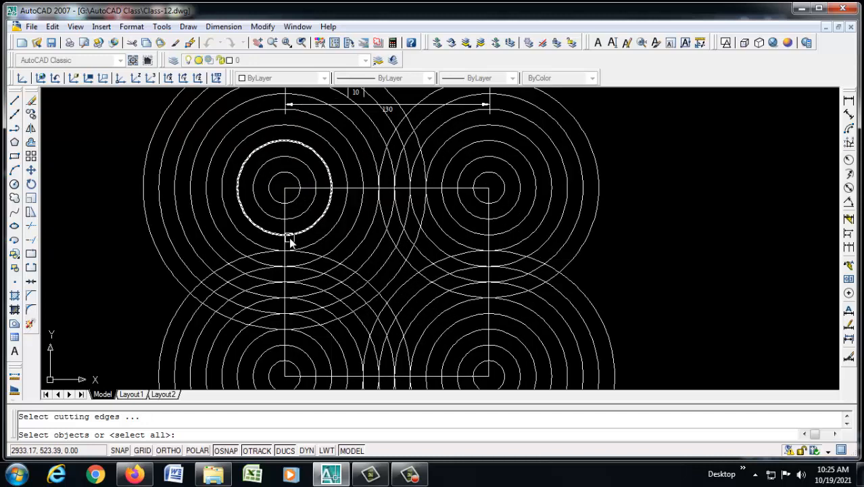
click(341, 190)
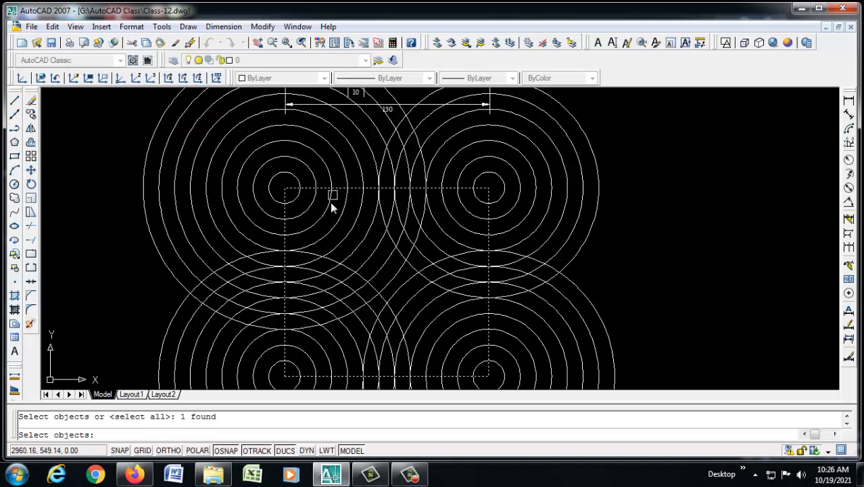
scroll(384, 202, down, 3)
scroll(491, 221, up, 2)
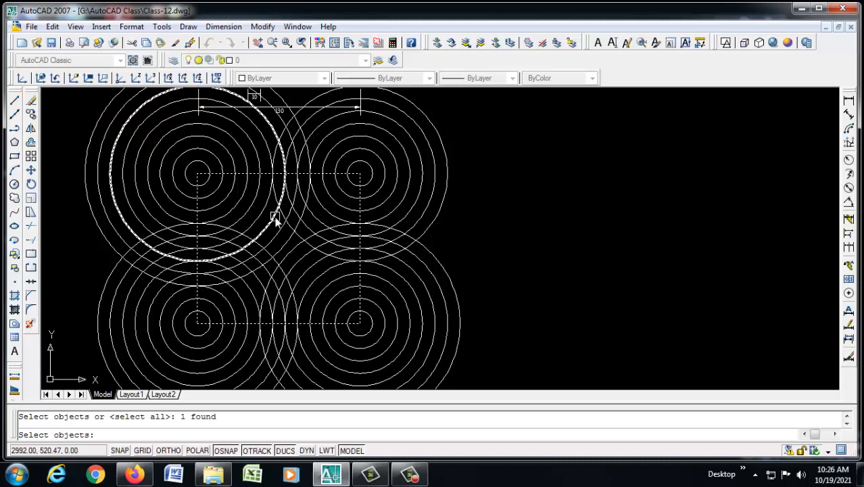
key(Return)
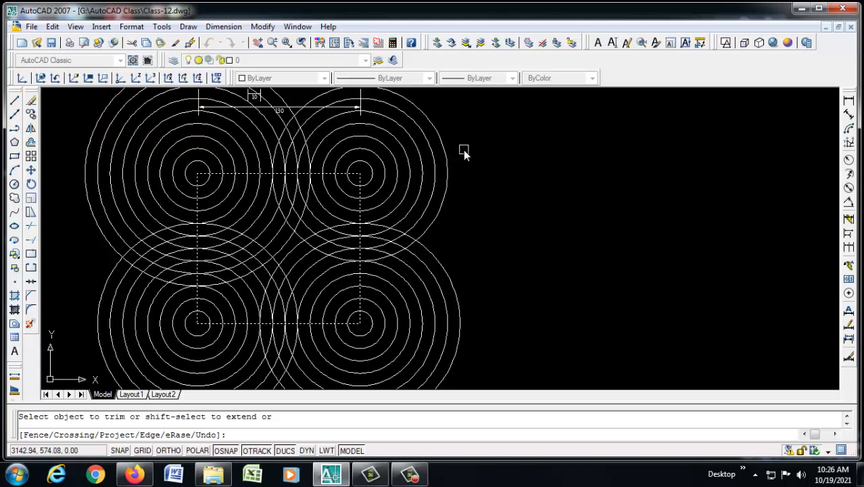
Step: Begin a Trim fence outside the upper-right circles and run it just above the rectangle's top edge, around the upper-left corner
key(Return)
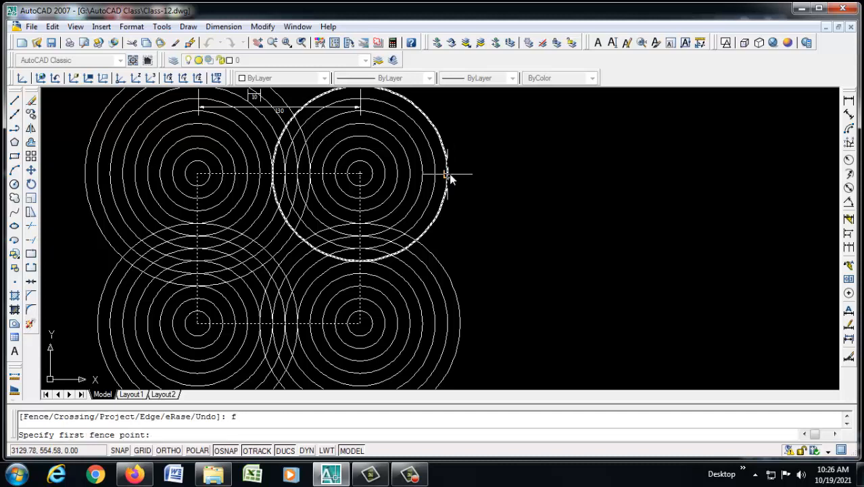
click(454, 174)
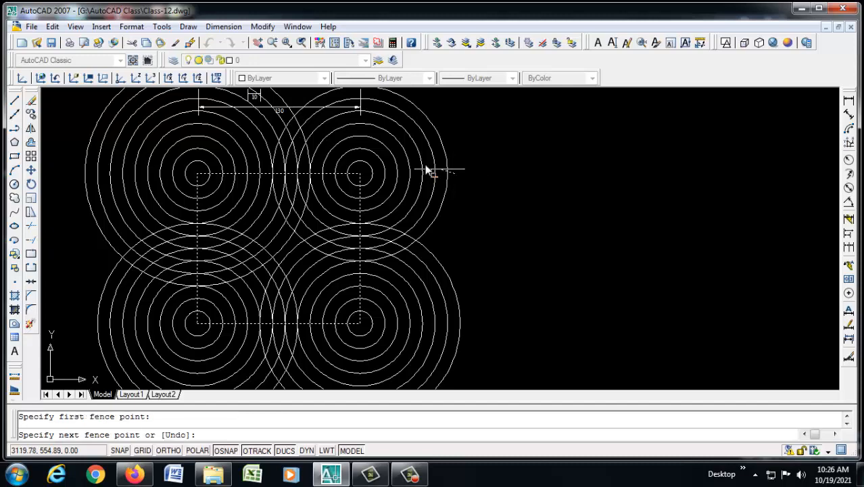
scroll(355, 162, up, 2)
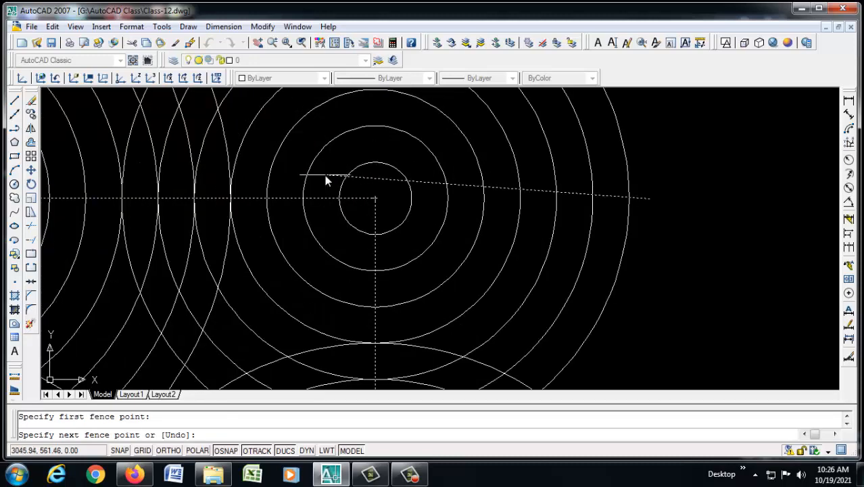
click(324, 176)
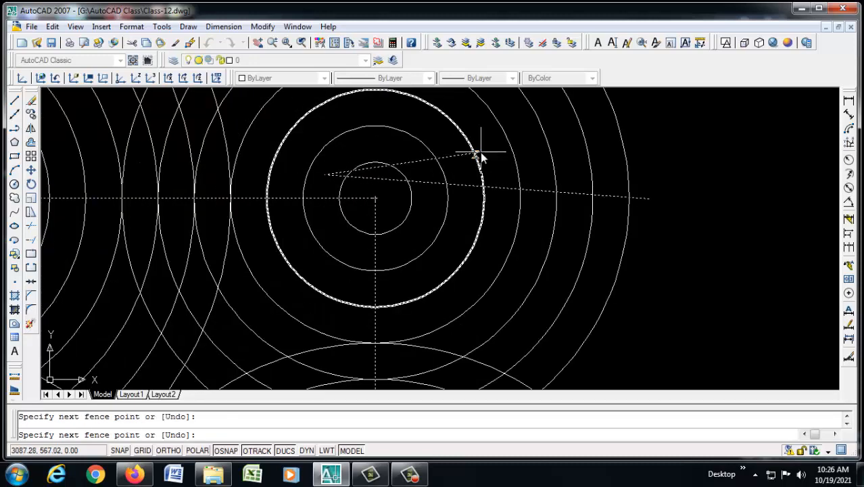
scroll(478, 155, down, 2)
scroll(144, 150, up, 2)
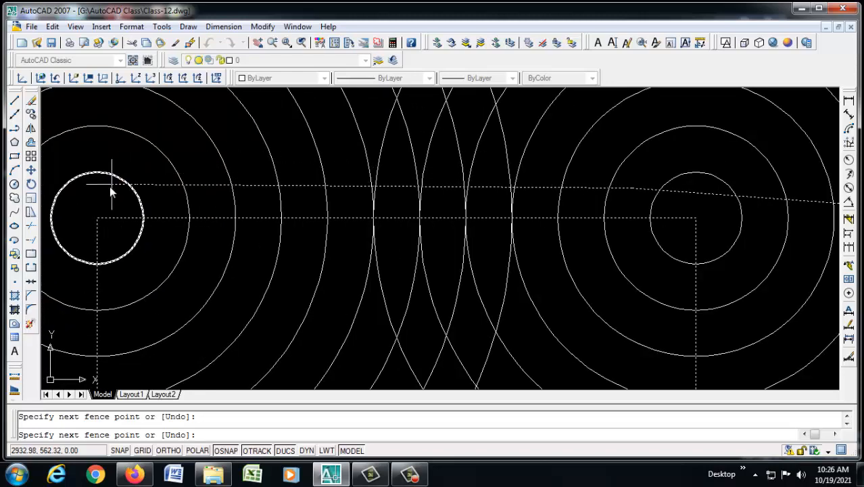
scroll(94, 194, down, 3)
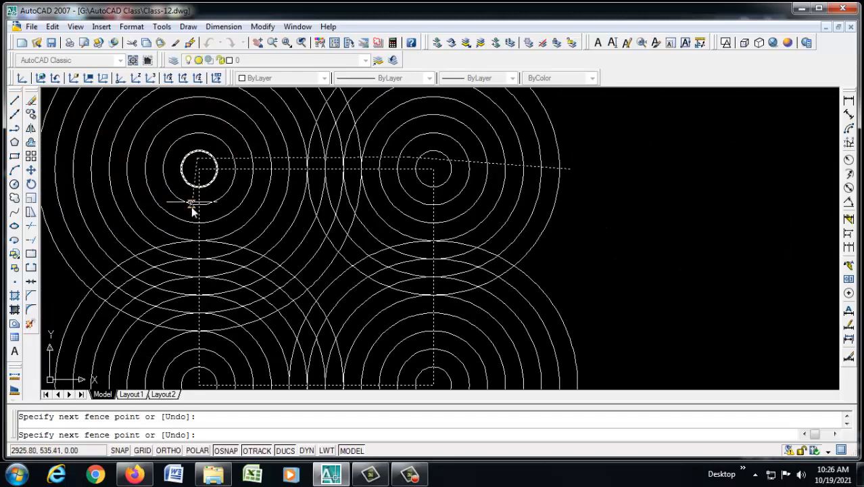
scroll(203, 203, down, 2)
scroll(194, 222, up, 4)
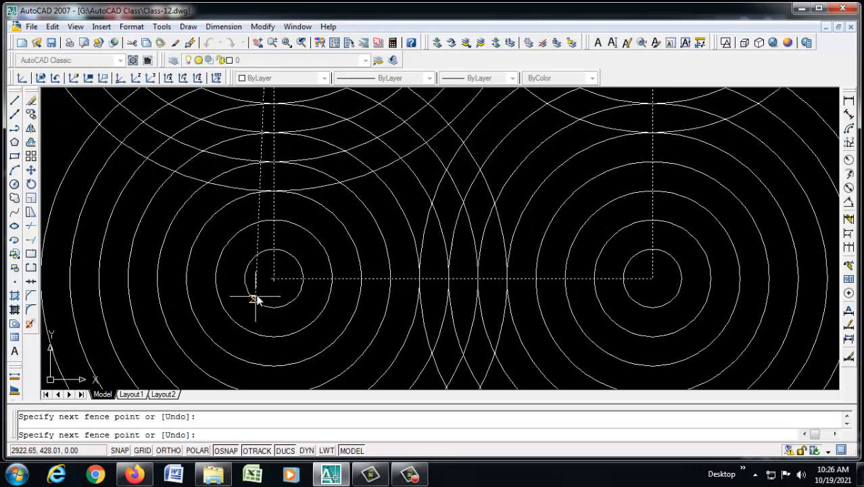
Step: Continue the fence just outside the rectangle around its lower-left and lower-right corners and up along the right edge
click(262, 273)
scroll(170, 291, down, 3)
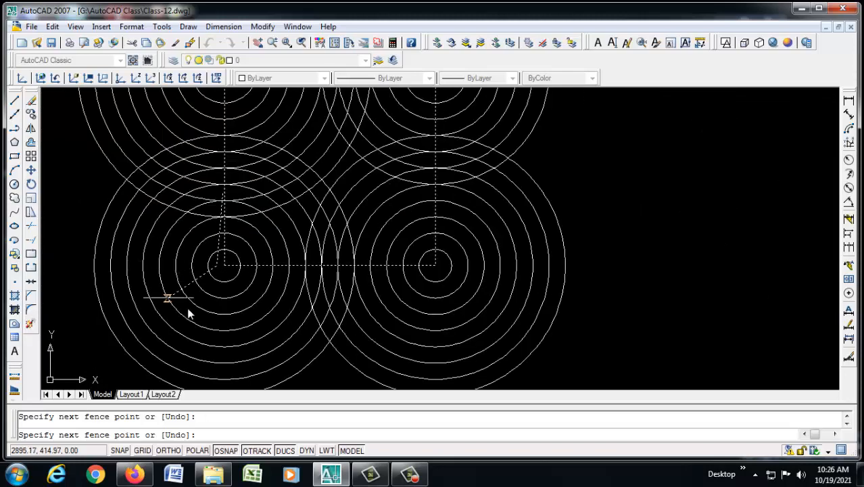
scroll(440, 284, up, 4)
click(437, 284)
scroll(324, 341, down, 4)
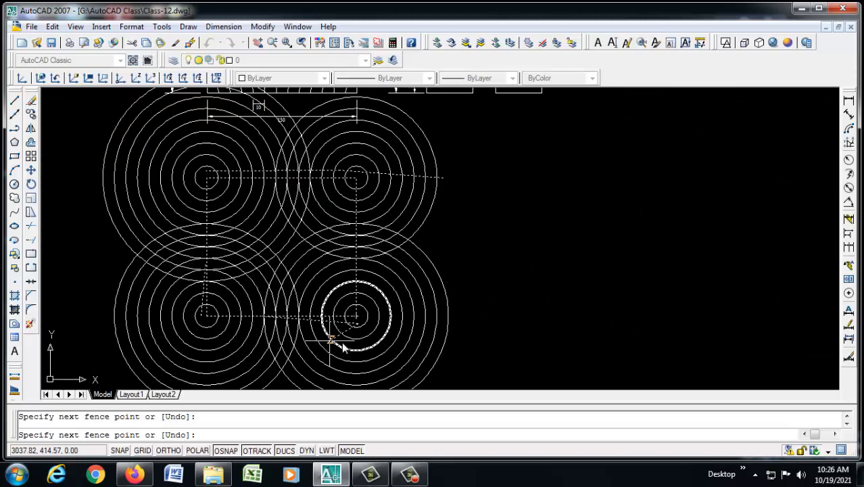
scroll(389, 184, up, 4)
scroll(325, 179, up, 3)
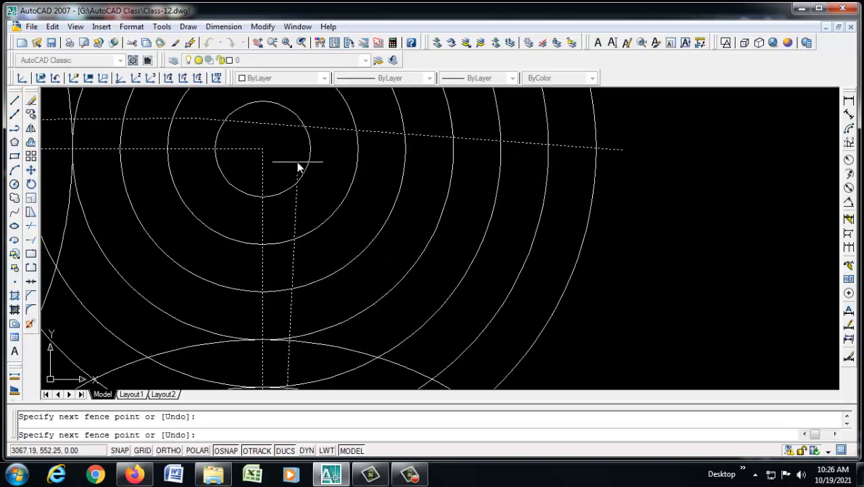
Step: Finish the fence around the upper-right corner, trimming all circle portions outside the rectangle, and end the command
click(295, 163)
scroll(437, 196, down, 2)
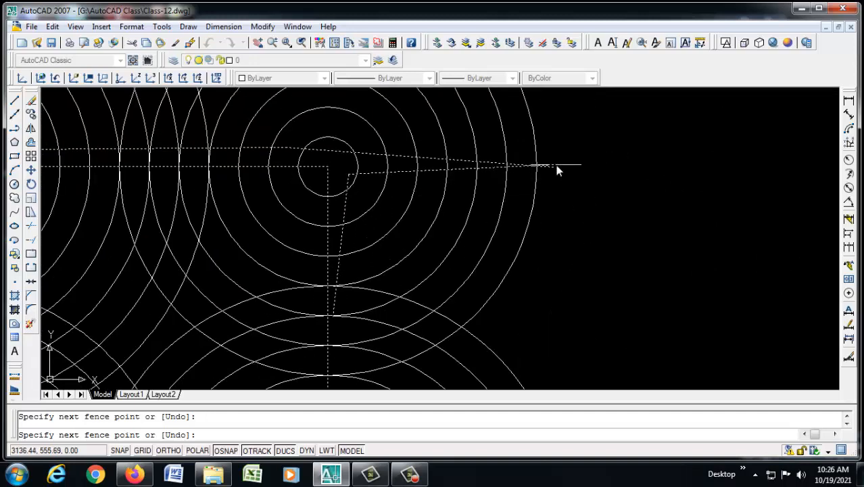
scroll(549, 157, down, 2)
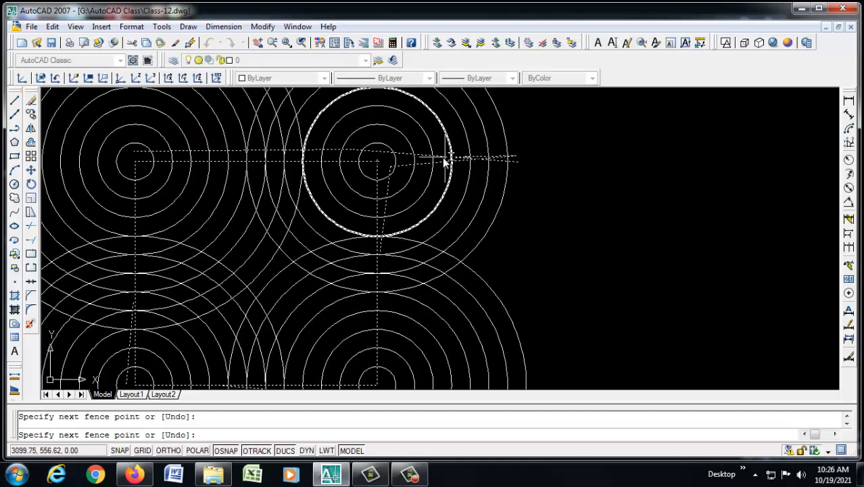
click(449, 157)
key(Return)
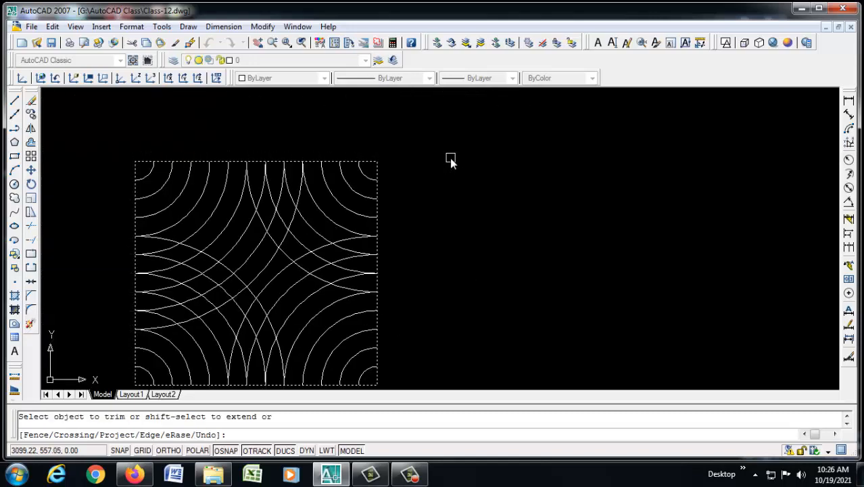
scroll(459, 202, down, 2)
right_click(467, 168)
click(474, 168)
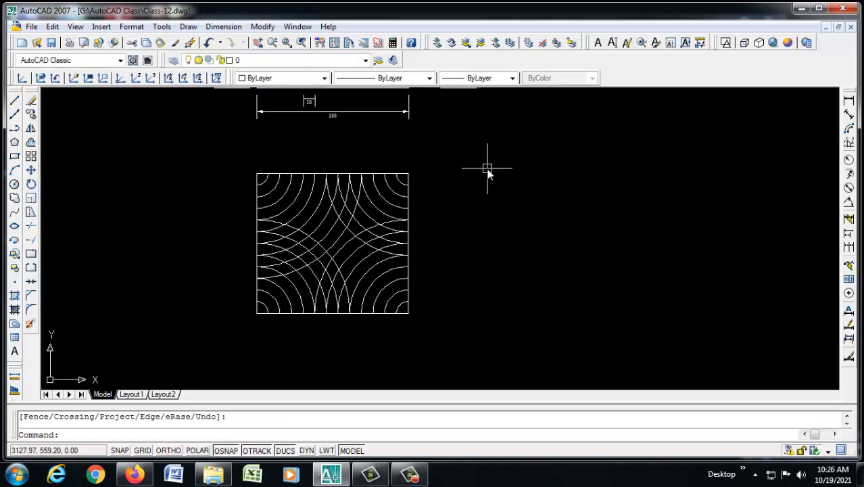
key(Escape)
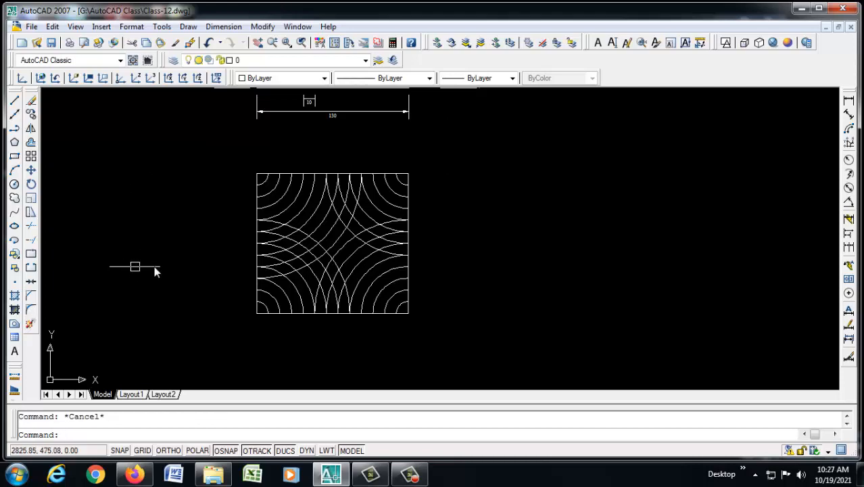
Step: Compare the trimmed copy with the reference pattern and examine which arcs stop at the reference's outermost lower-left arc
scroll(308, 275, up, 2)
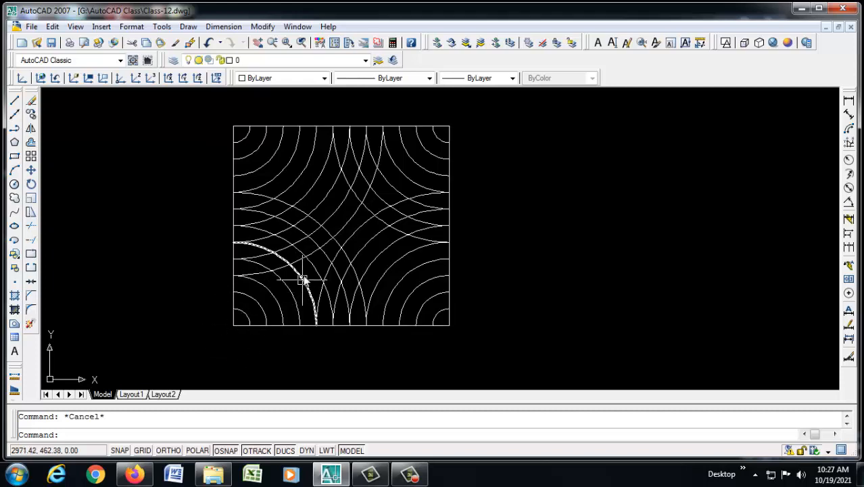
scroll(336, 251, down, 4)
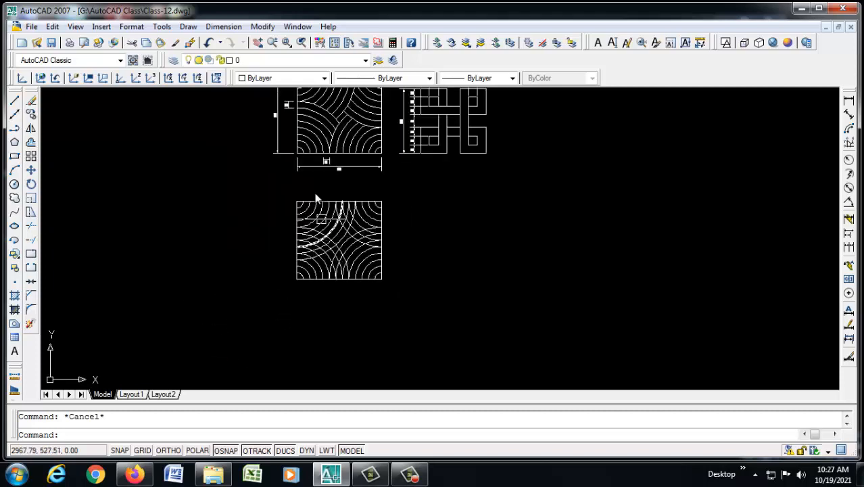
scroll(331, 128, up, 3)
scroll(359, 242, down, 2)
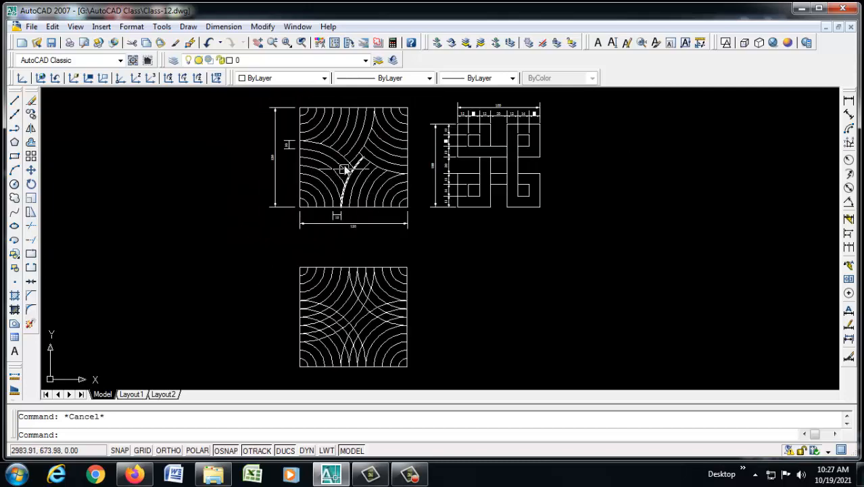
scroll(340, 154, up, 2)
click(330, 152)
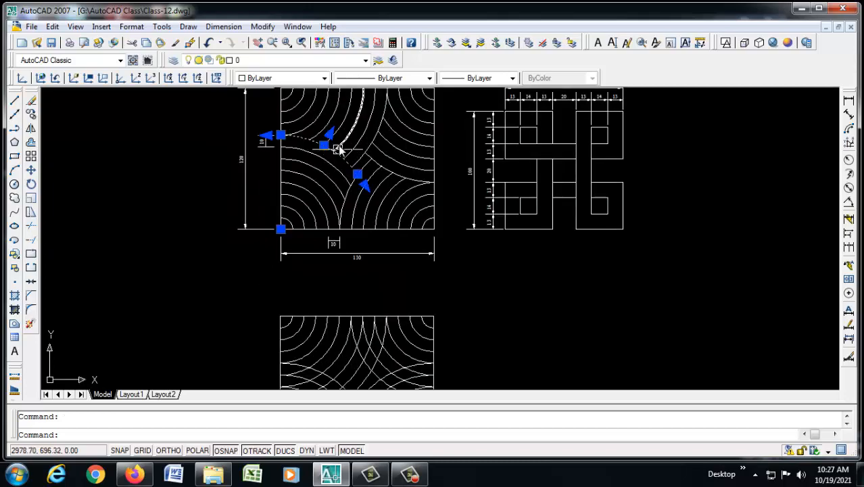
click(258, 43)
drag(295, 168, 325, 139)
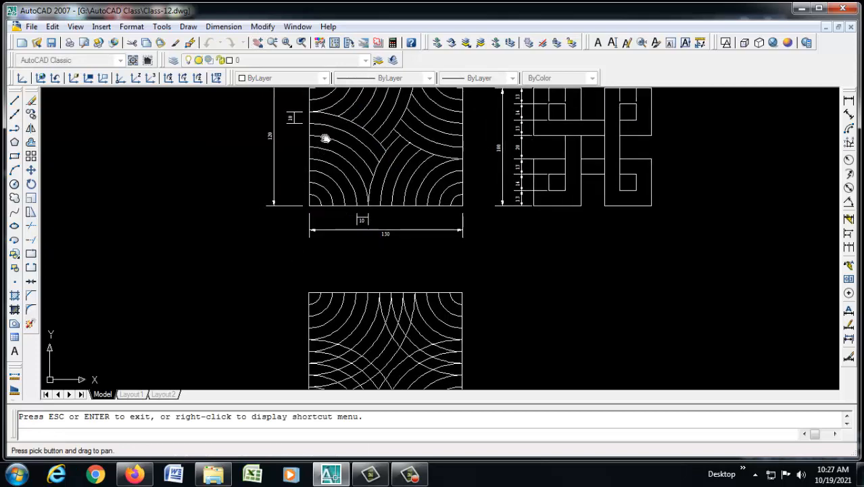
mouse_move(346, 167)
mouse_down()
mouse_move(355, 218)
mouse_move(359, 176)
mouse_move(332, 149)
mouse_up()
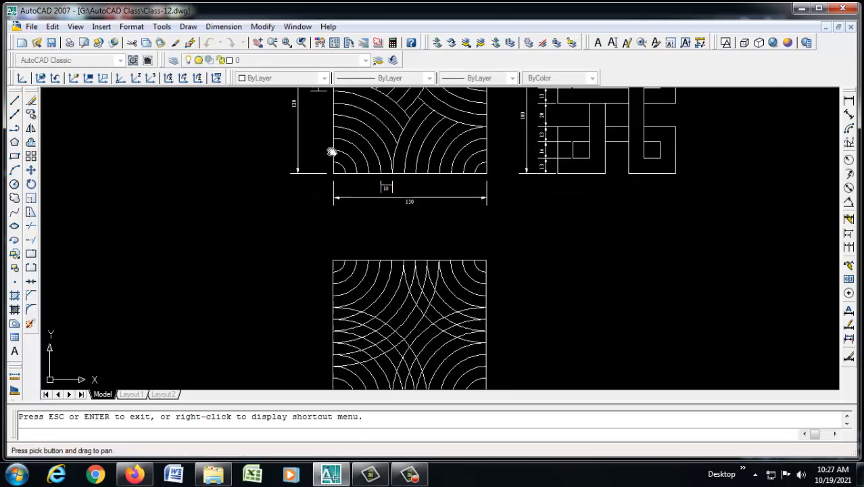
right_click(333, 152)
click(345, 159)
Step: Trim the upper-left corner's arcs inside the outermost lower-left arc, using that arc as the cutting edge, and end the command
scroll(331, 227, up, 3)
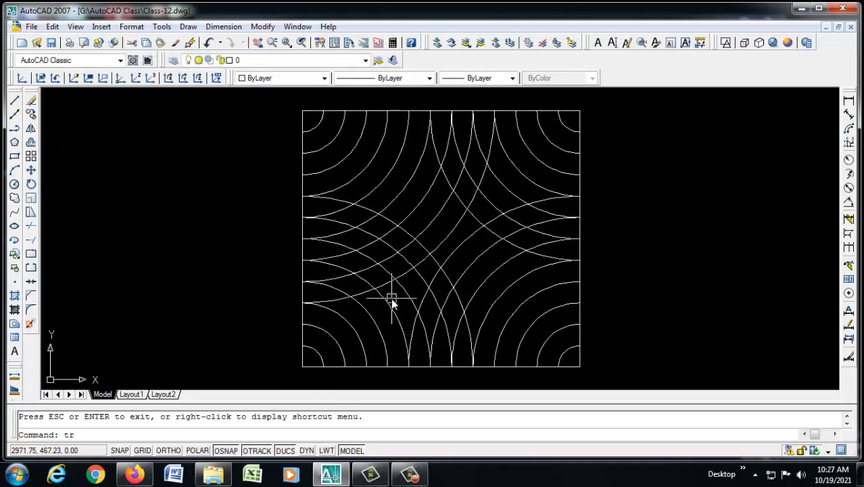
text(tr)
key(Return)
click(406, 232)
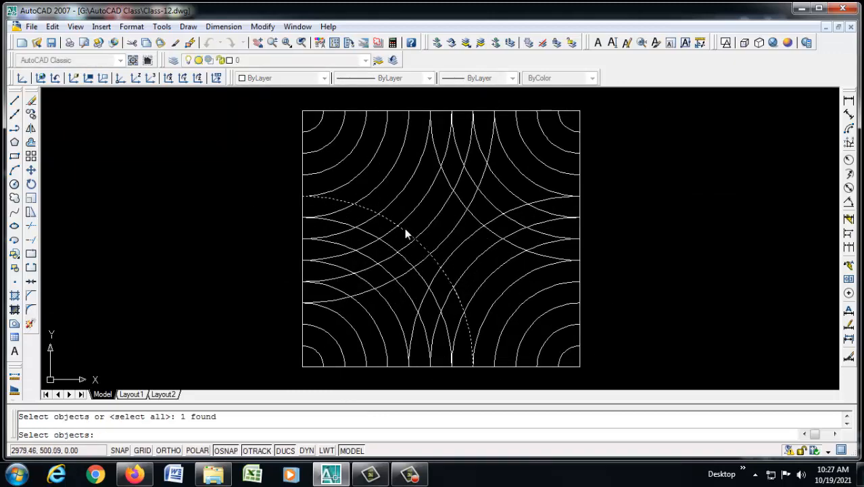
key(Return)
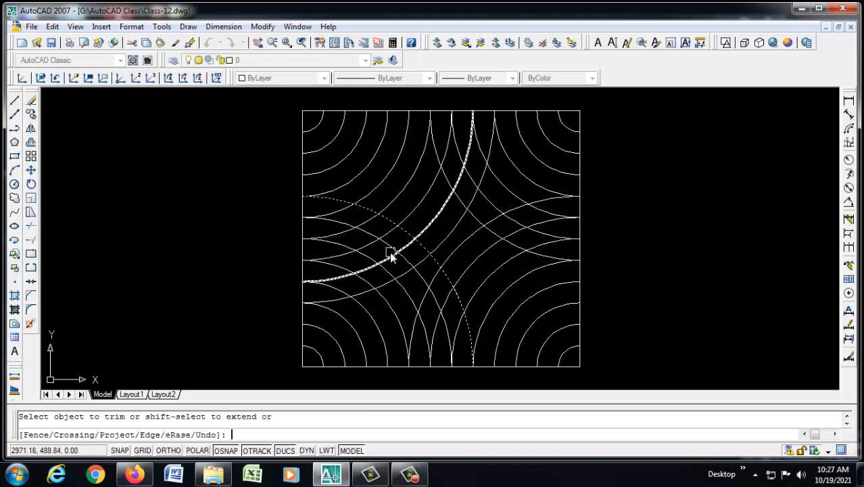
click(387, 288)
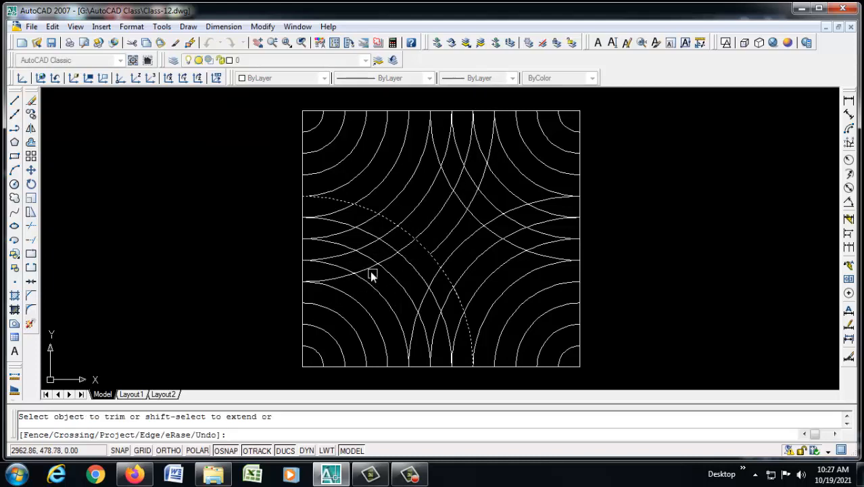
click(368, 271)
click(349, 256)
click(346, 236)
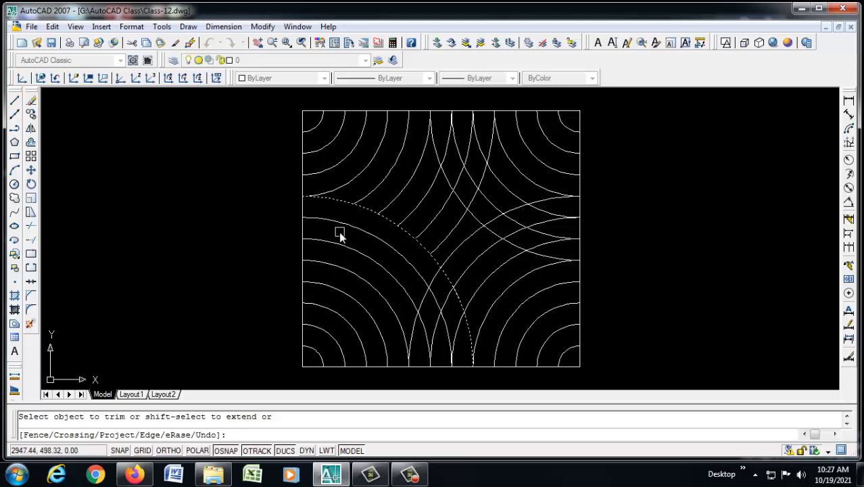
key(Escape)
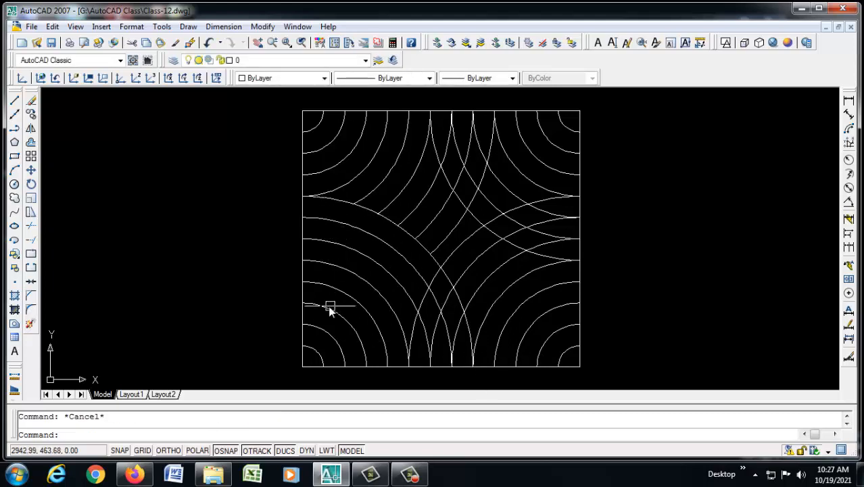
scroll(329, 310, down, 4)
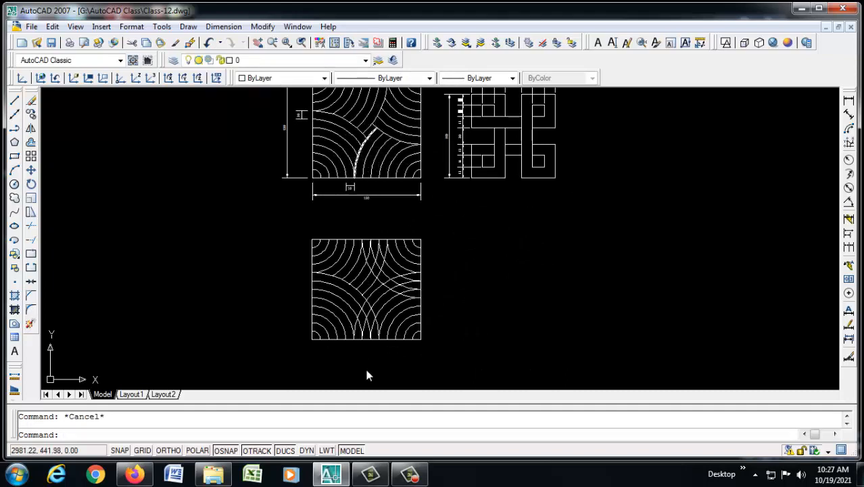
Step: Trim the lower-left corner's arcs inside the outermost lower-right arc, using that arc as the cutting edge, and end the command
key(Return)
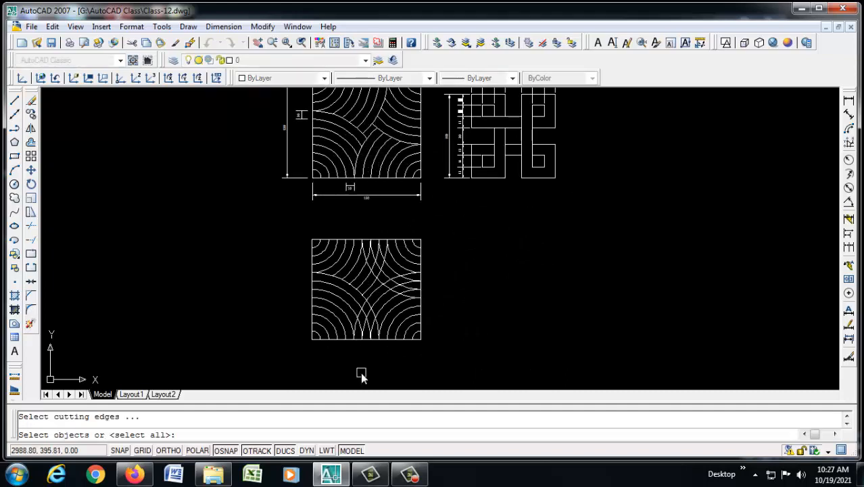
click(374, 296)
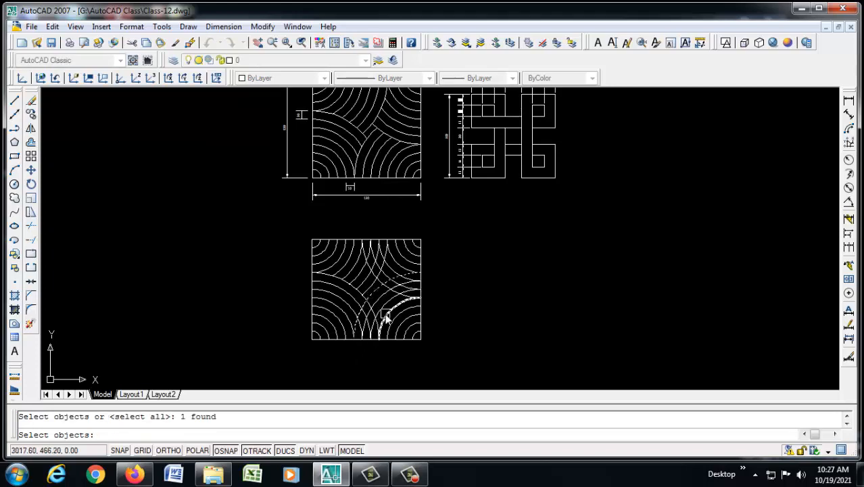
key(Return)
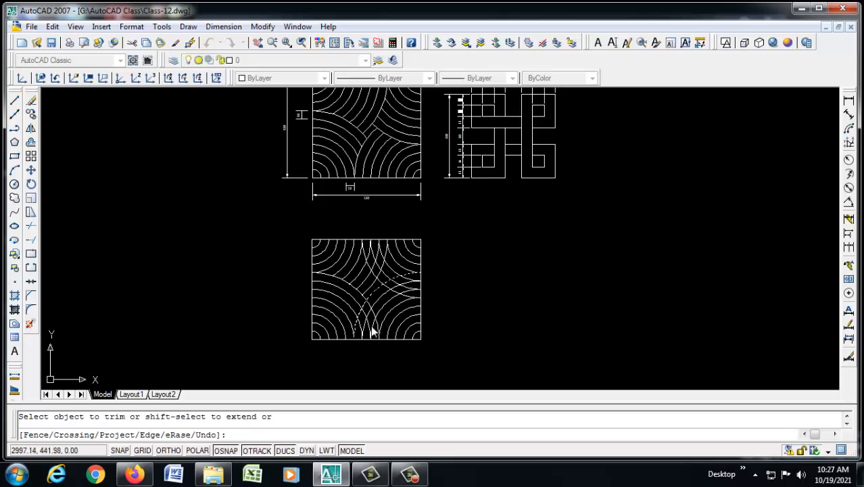
scroll(374, 325, up, 6)
scroll(374, 318, down, 4)
scroll(380, 298, up, 3)
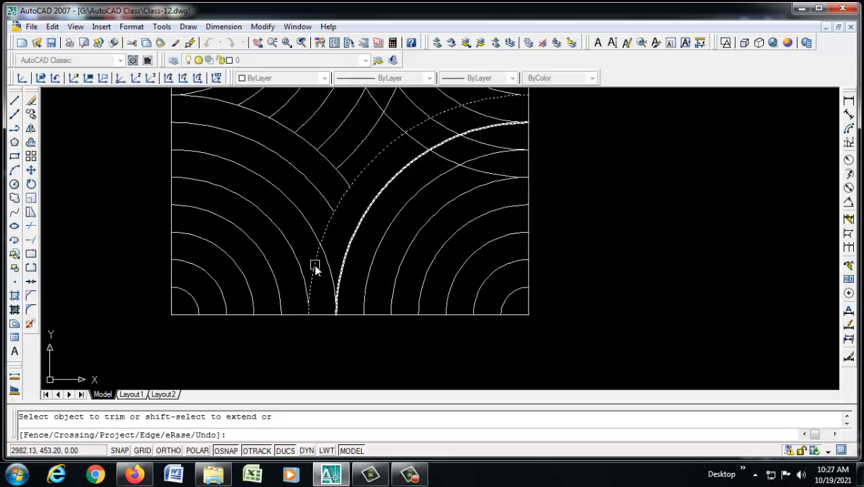
scroll(342, 315, down, 6)
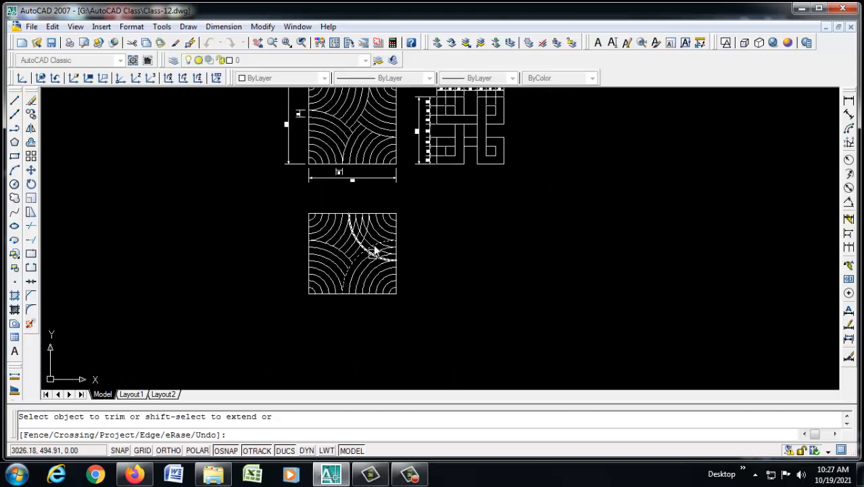
scroll(412, 146, up, 3)
scroll(412, 146, down, 2)
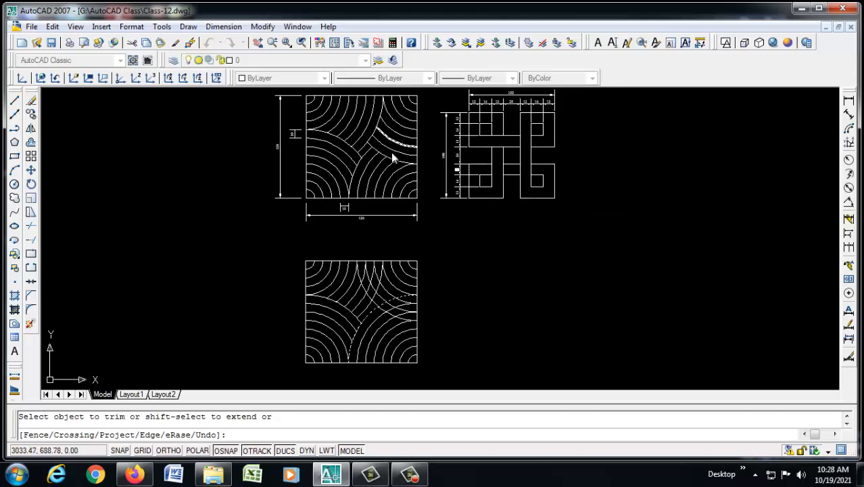
key(Escape)
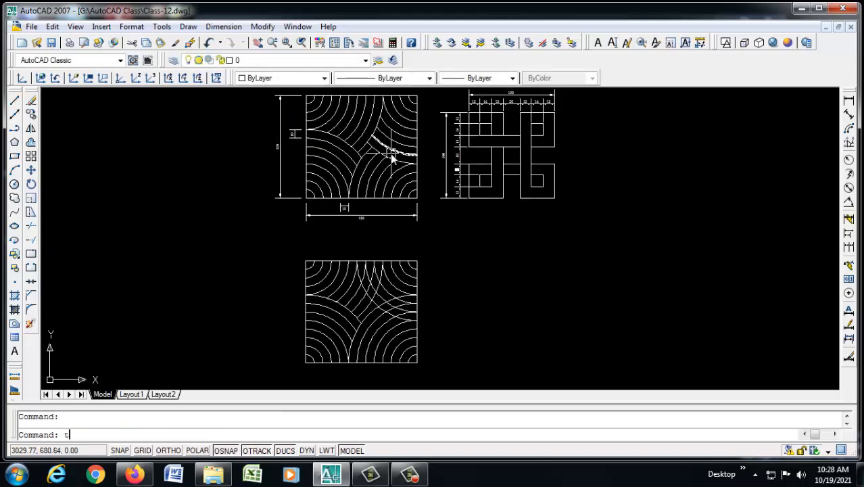
Step: Trim the lower-right corner's arcs inside the outermost upper-right arc, using that arc as the cutting edge, and end the command
text(tr)
key(Return)
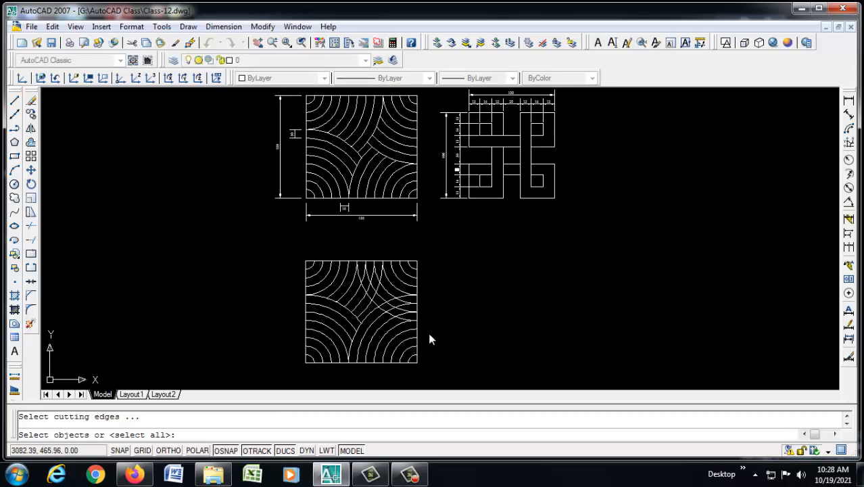
scroll(429, 339, up, 2)
scroll(373, 312, up, 3)
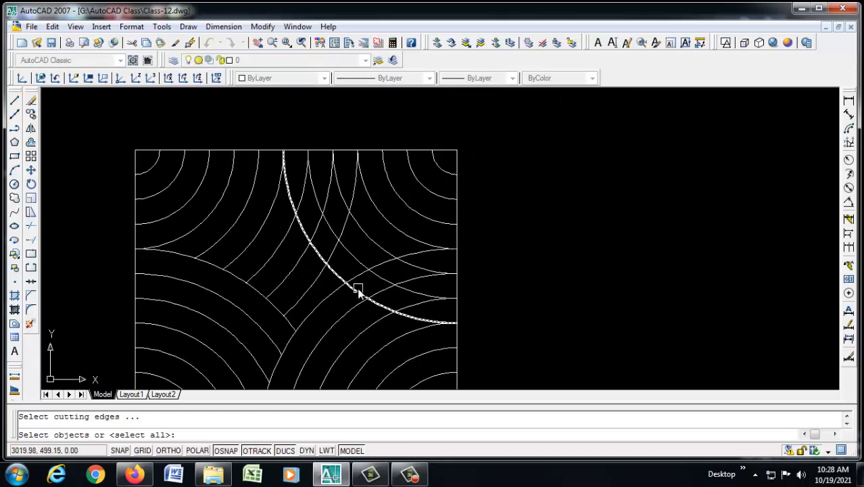
click(358, 289)
scroll(446, 295, down, 5)
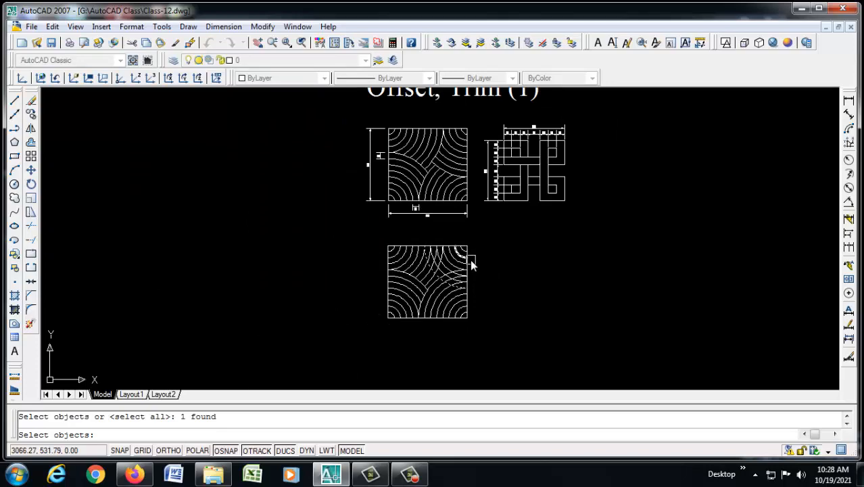
key(Return)
scroll(467, 252, up, 4)
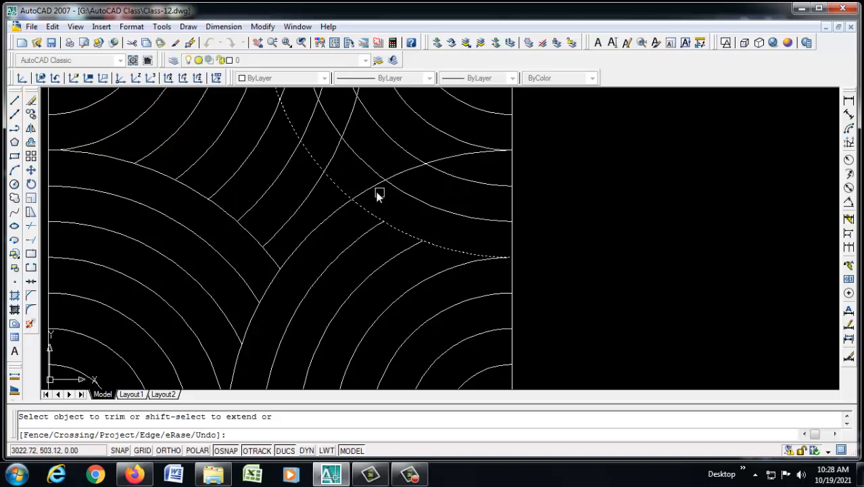
scroll(413, 223, down, 3)
key(Return)
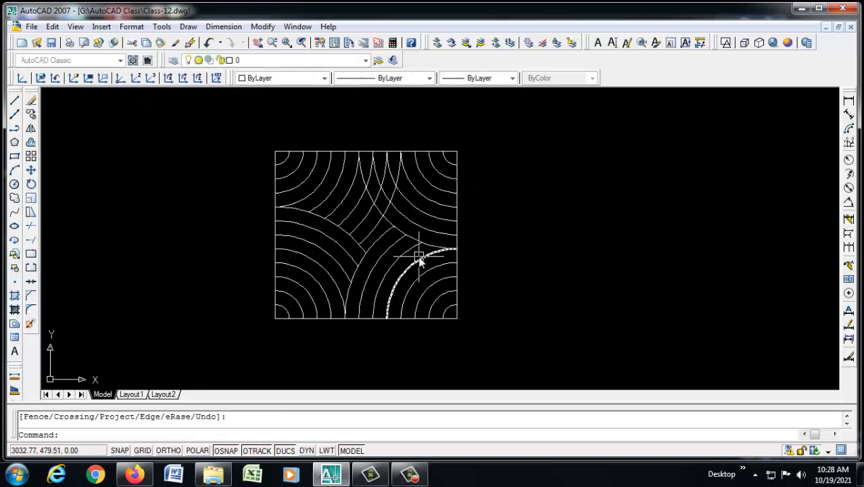
Step: Trim the upper-right corner's arcs inside the outermost upper-left arc, using that arc as the cutting edge, and end the command
text(tr)
key(Return)
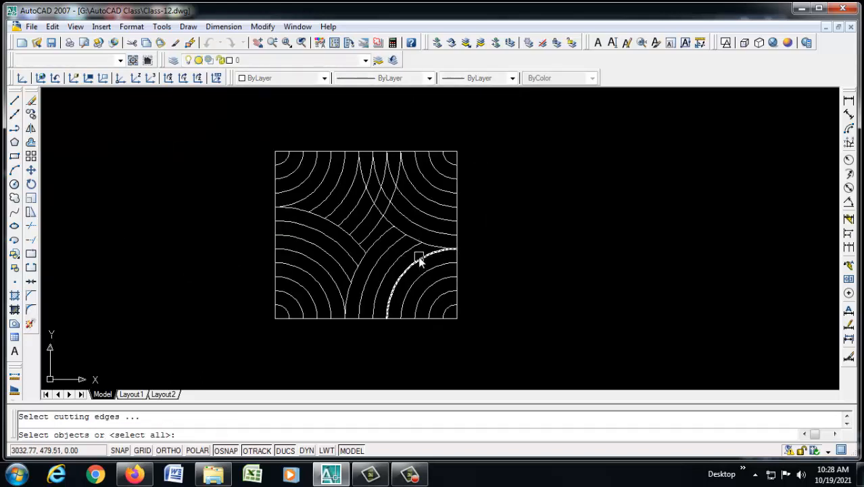
scroll(408, 248, down, 2)
scroll(404, 252, down, 2)
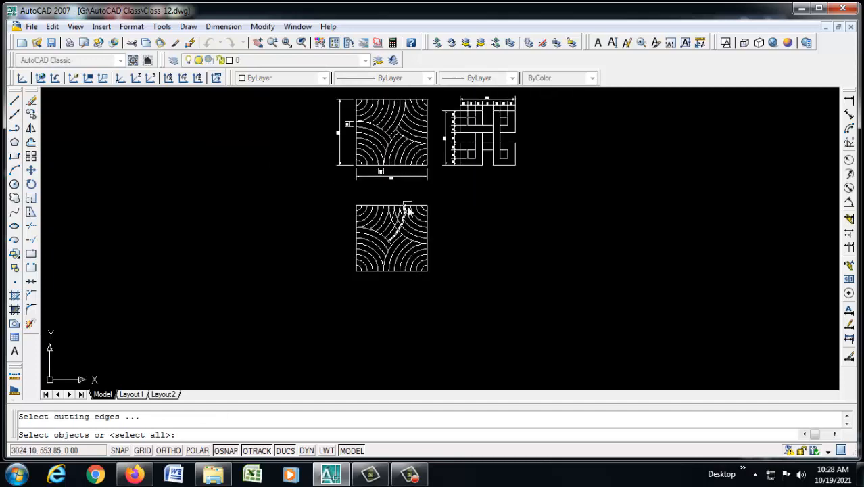
scroll(411, 210, up, 4)
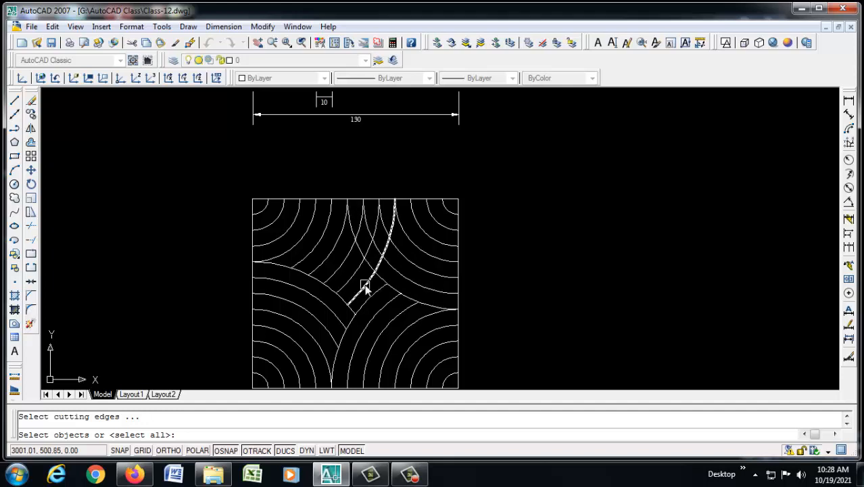
click(365, 284)
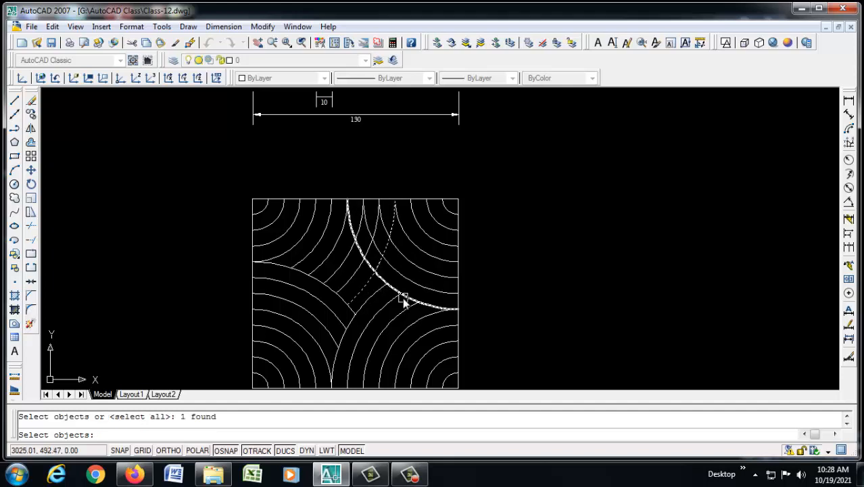
key(Return)
scroll(396, 276, up, 3)
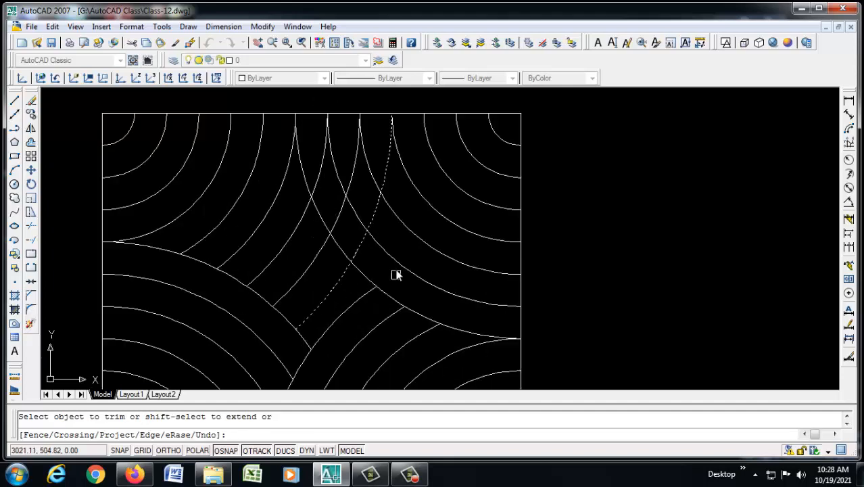
click(338, 255)
click(361, 213)
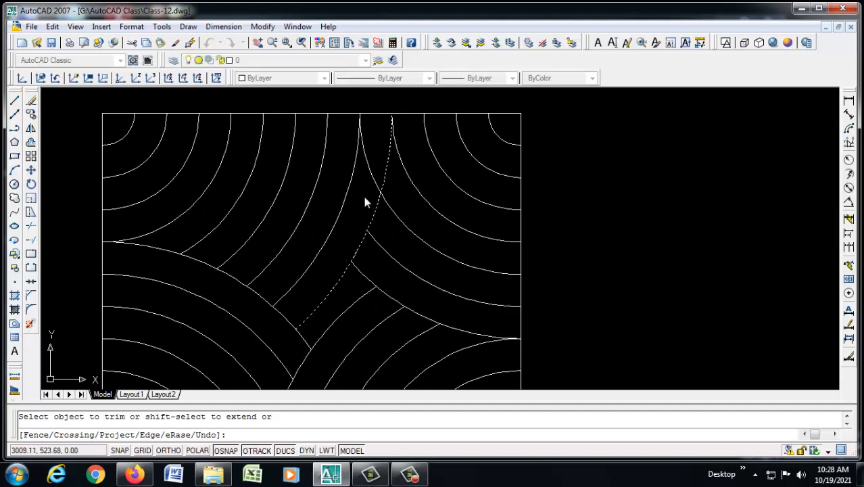
click(374, 180)
scroll(426, 219, down, 6)
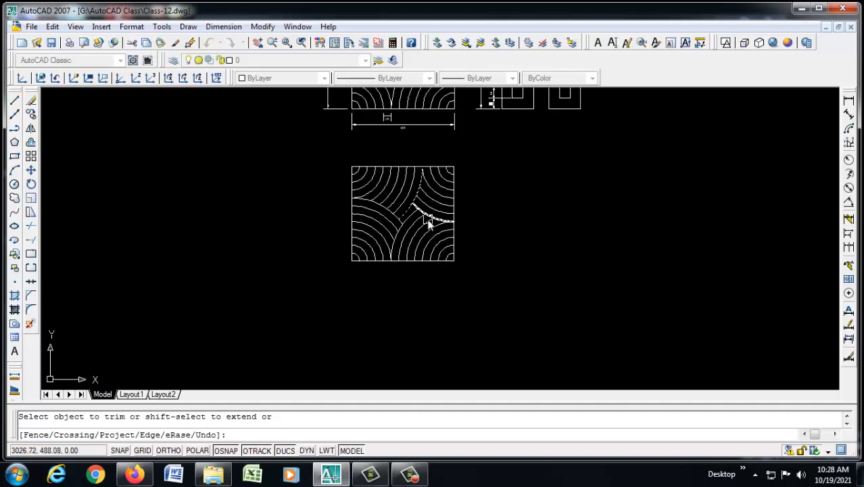
key(Return)
Step: Add linear dimensions for the rectangle's overall width below it and its overall height along the left side
scroll(434, 234, up, 2)
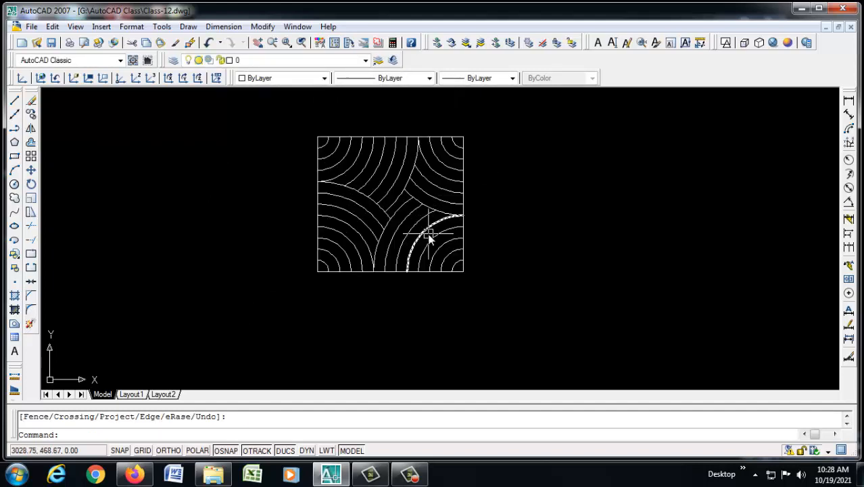
click(848, 102)
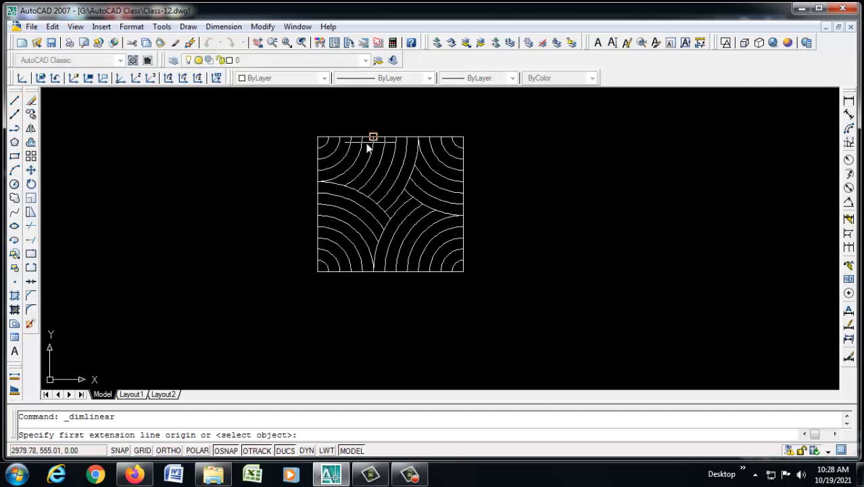
click(315, 271)
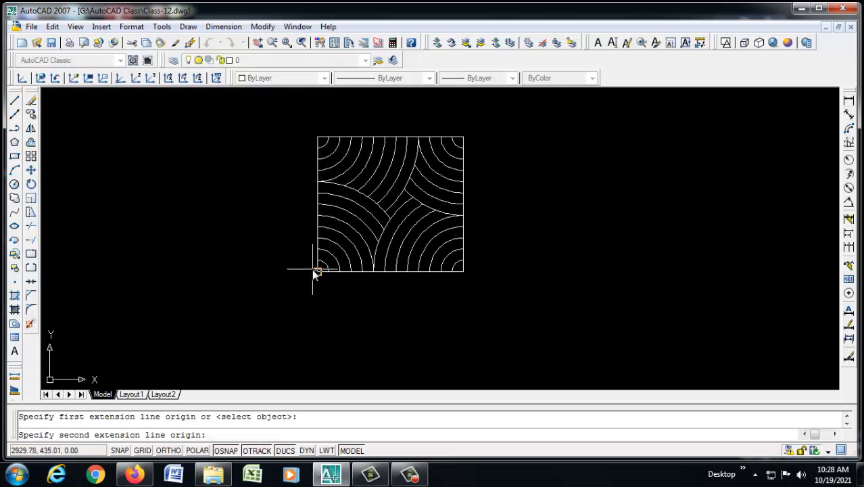
click(463, 271)
click(420, 289)
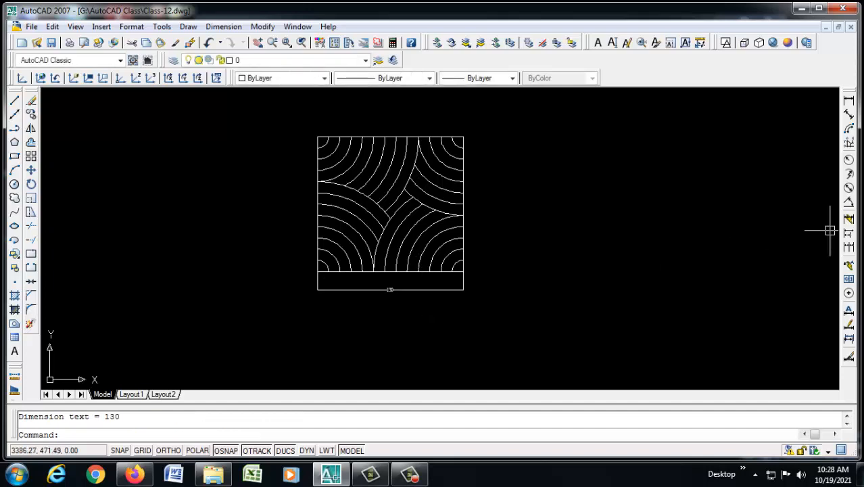
click(849, 101)
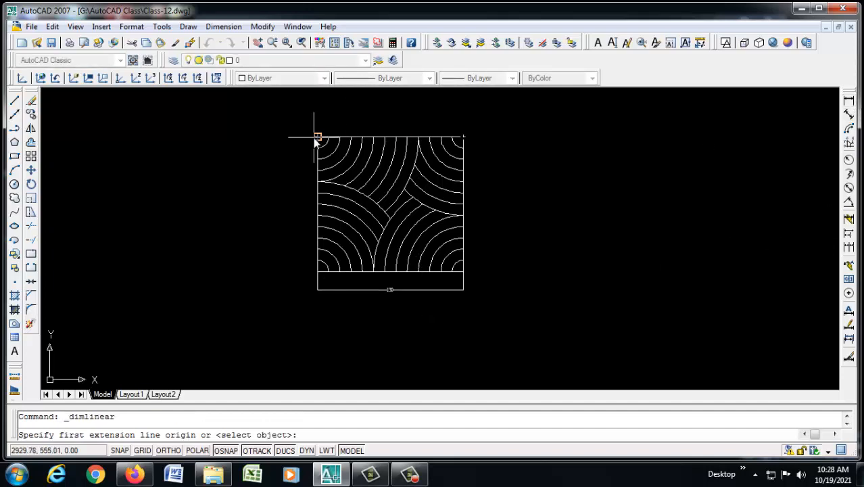
click(317, 136)
click(317, 272)
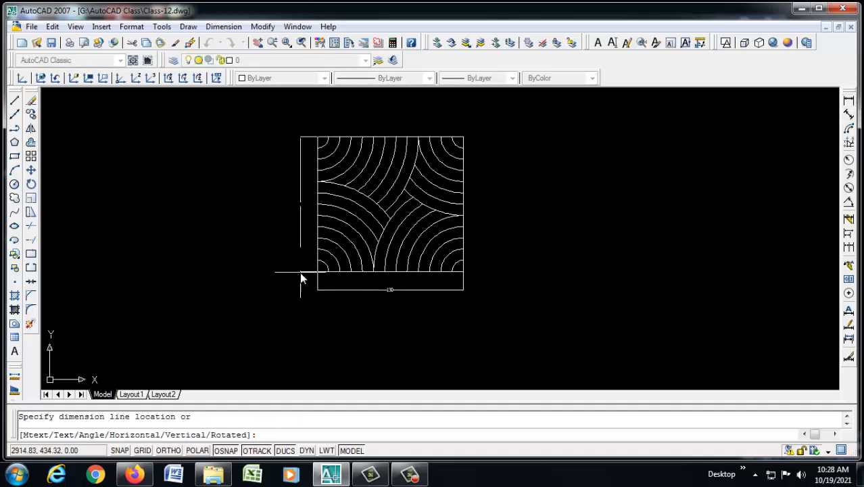
click(297, 273)
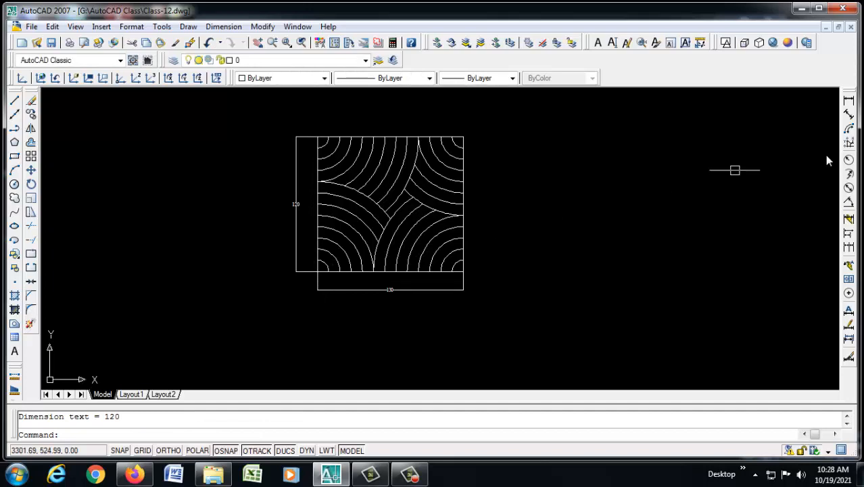
Step: Dimension the spacing between the lower-left corner's third and fourth arcs, just below the rectangle's bottom edge
click(849, 103)
scroll(382, 259, up, 5)
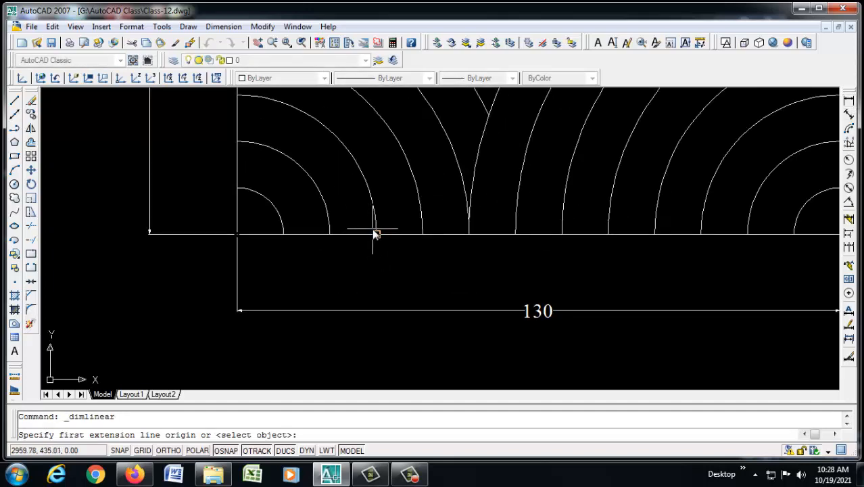
click(374, 233)
click(422, 235)
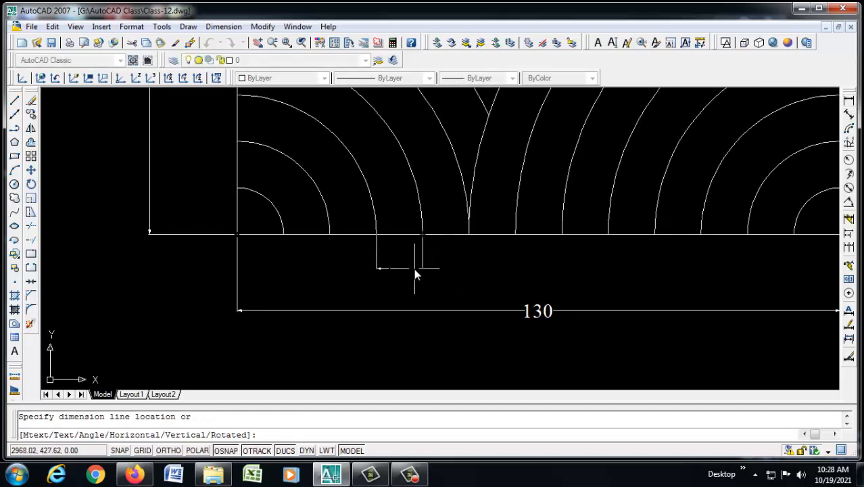
click(350, 268)
scroll(385, 253, down, 4)
scroll(393, 248, down, 5)
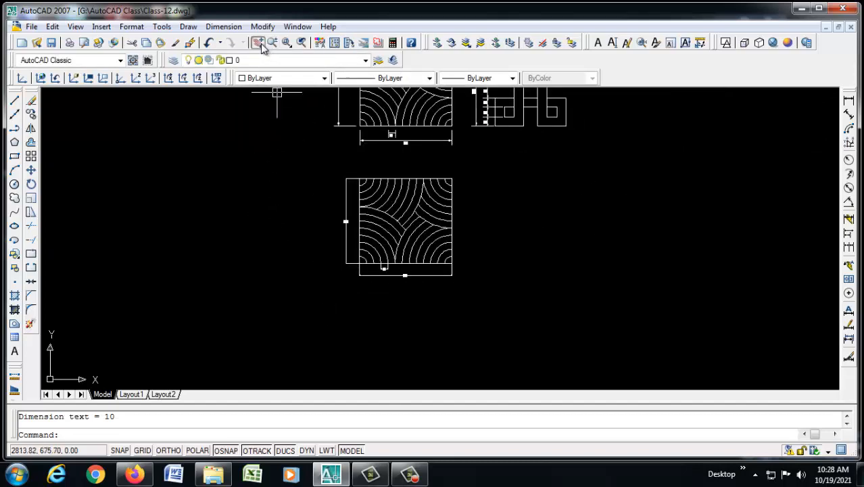
Step: Frame the finished, dimensioned pattern with a zoom window and save the drawing
click(257, 42)
drag(405, 221, 387, 255)
right_click(414, 237)
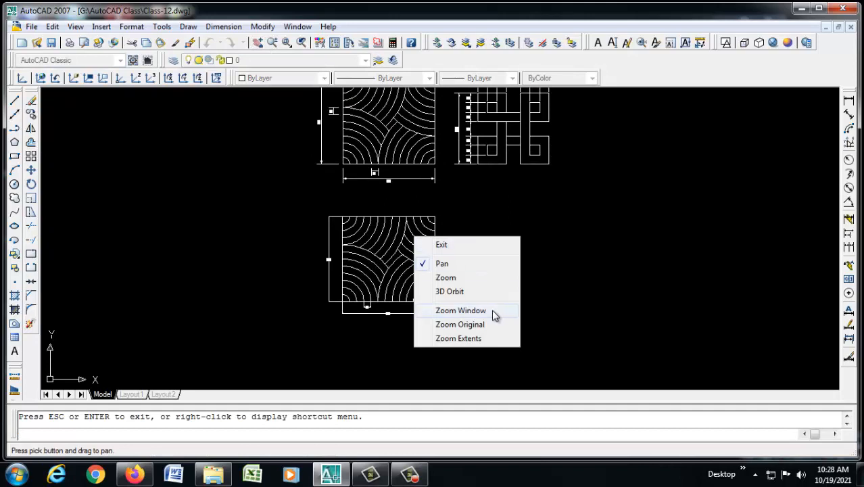
click(492, 311)
drag(463, 199, 303, 337)
right_click(339, 265)
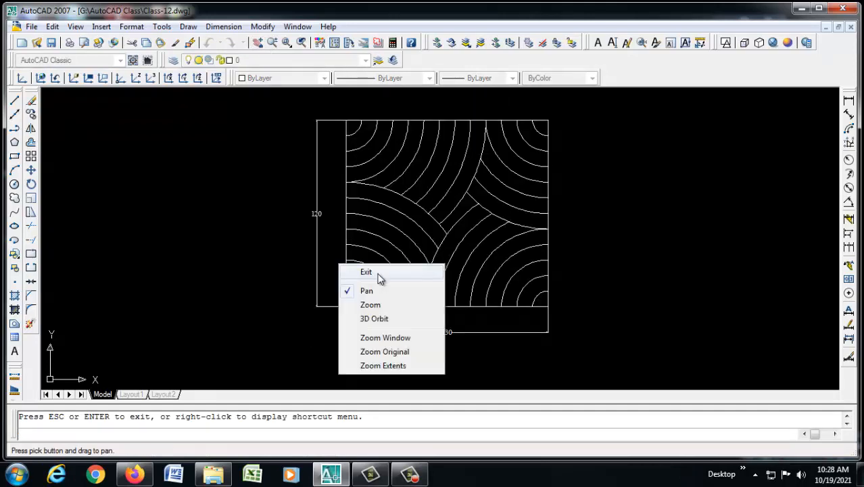
click(380, 276)
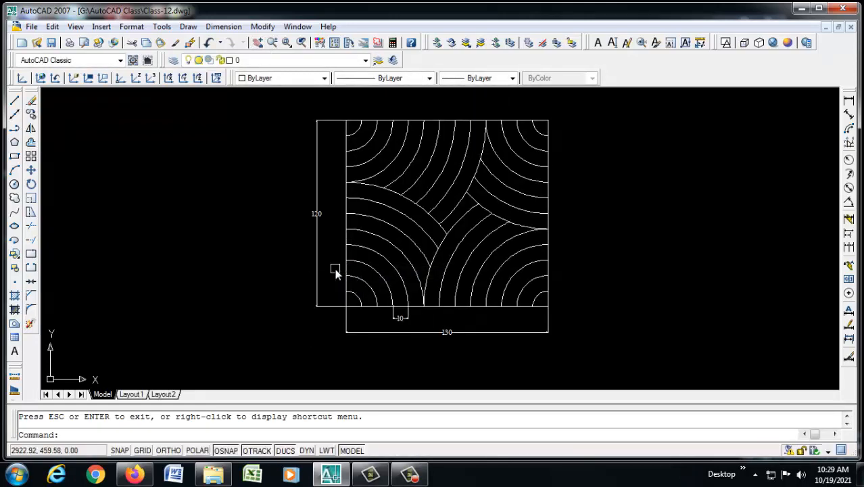
key(ctrl+s)
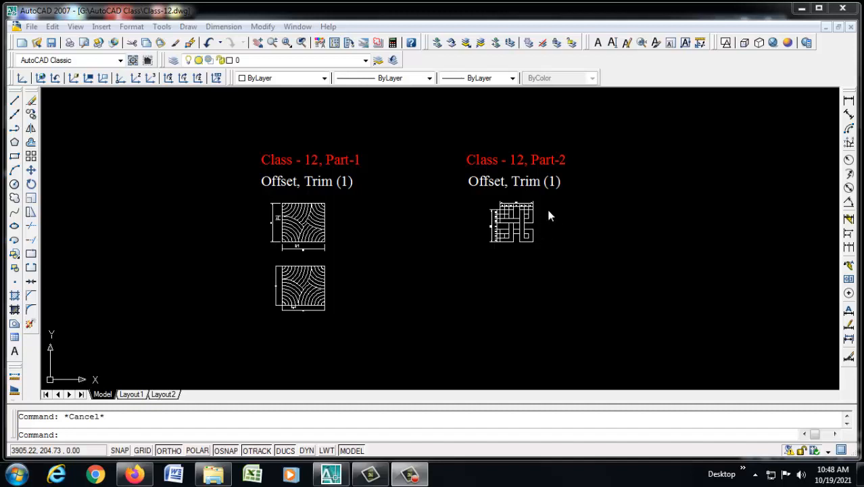
Step: Start a line to the right of the Part-2 reference pattern with a horizontal segment 10 units long, running rightward
scroll(555, 203, up, 5)
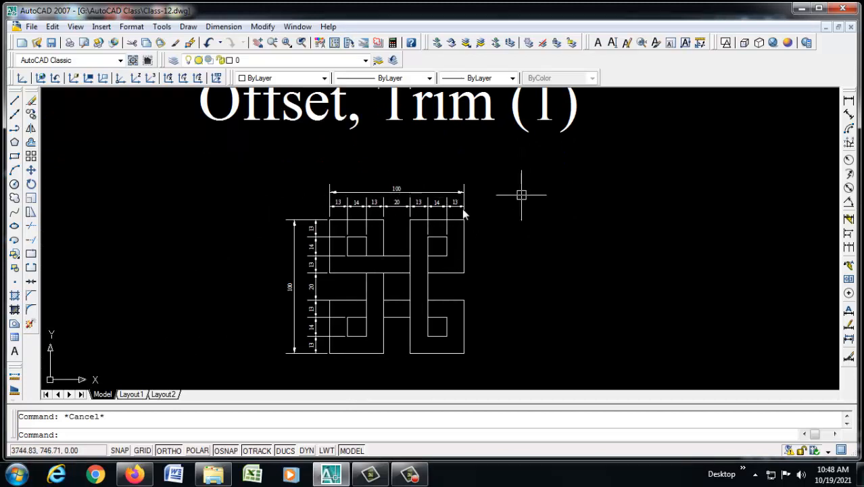
scroll(400, 203, down, 1)
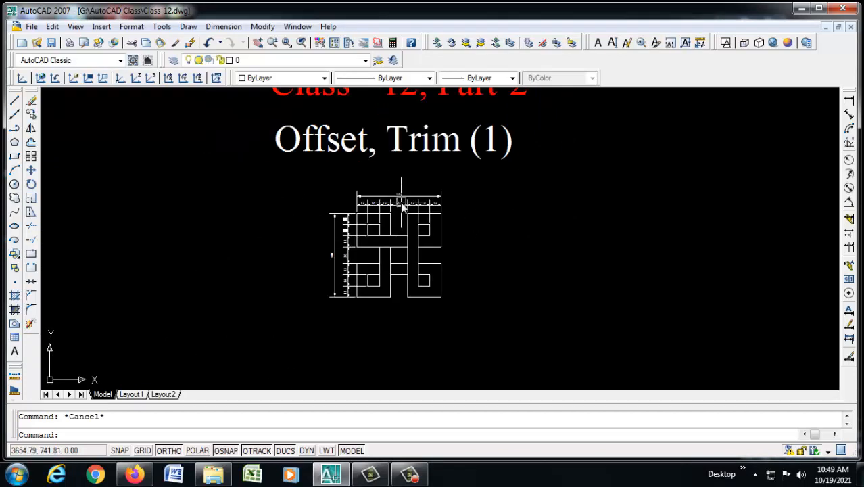
scroll(399, 193, up, 3)
scroll(399, 183, down, 3)
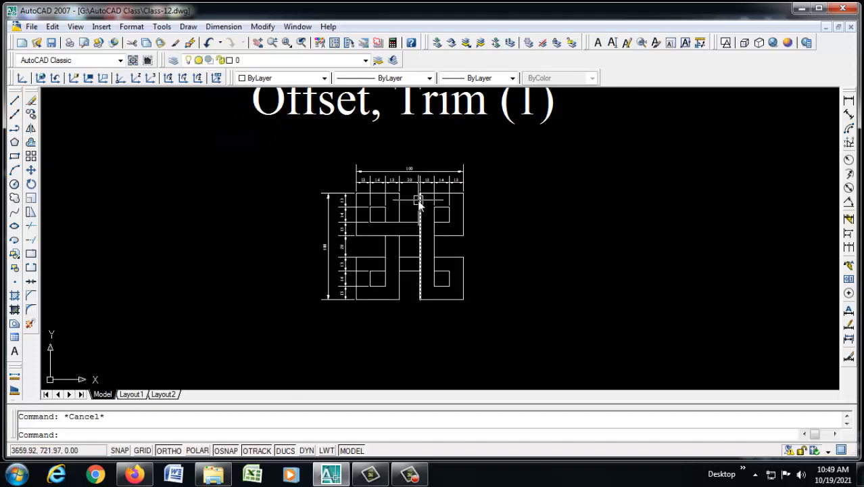
scroll(416, 193, down, 2)
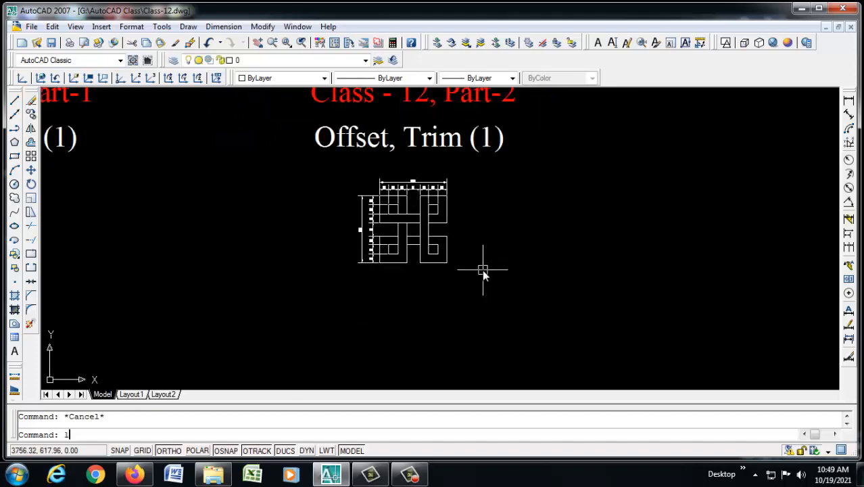
key(Return)
scroll(520, 210, up, 2)
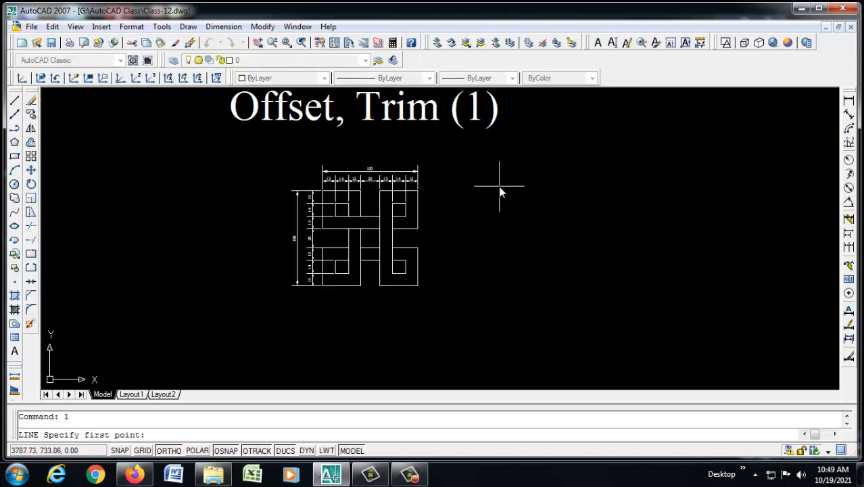
click(491, 188)
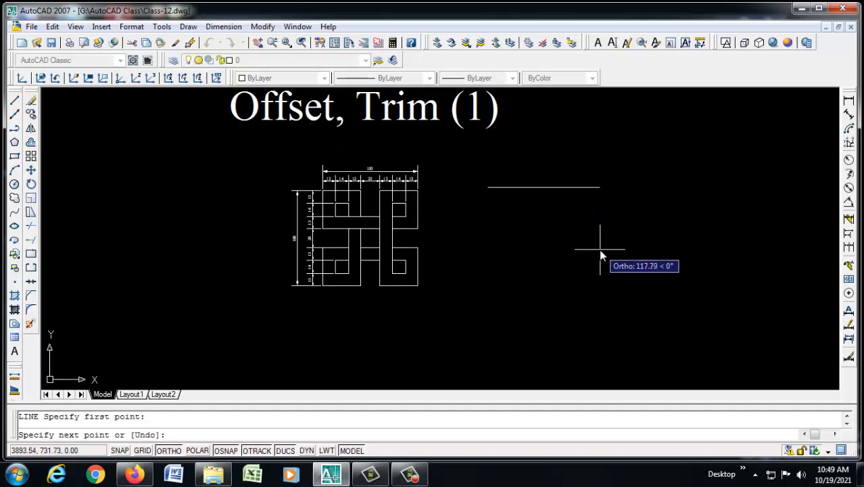
text(10)
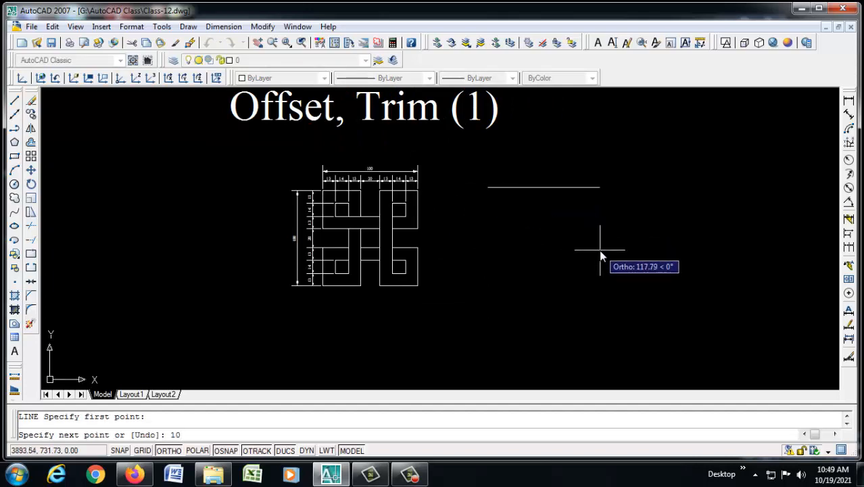
key(Return)
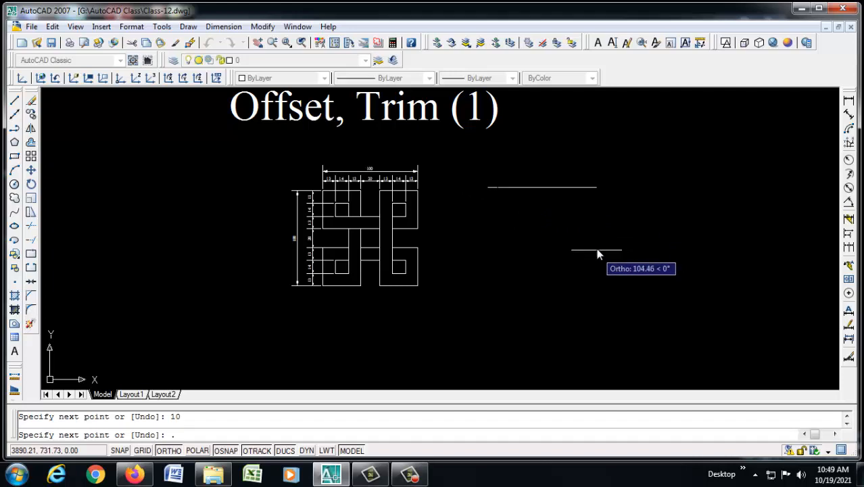
Step: Continue the line 100 units to the right and 100 units down for the square's upper and right edges
scroll(500, 192, up, 3)
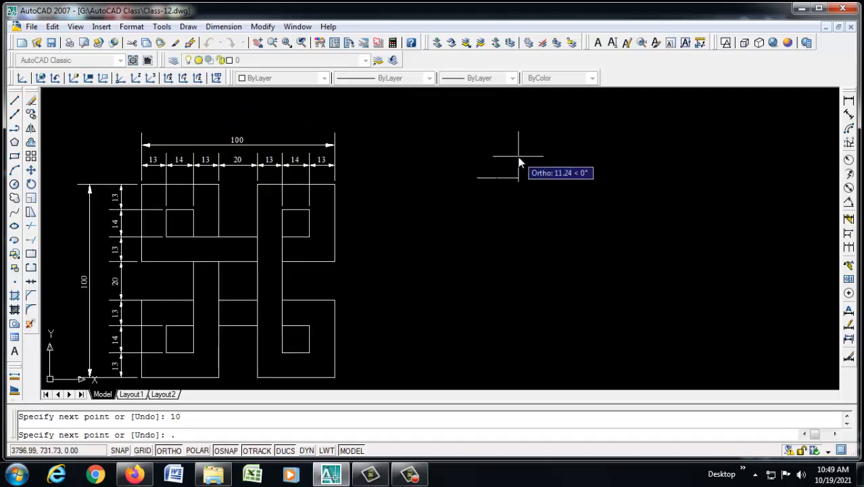
key(Return)
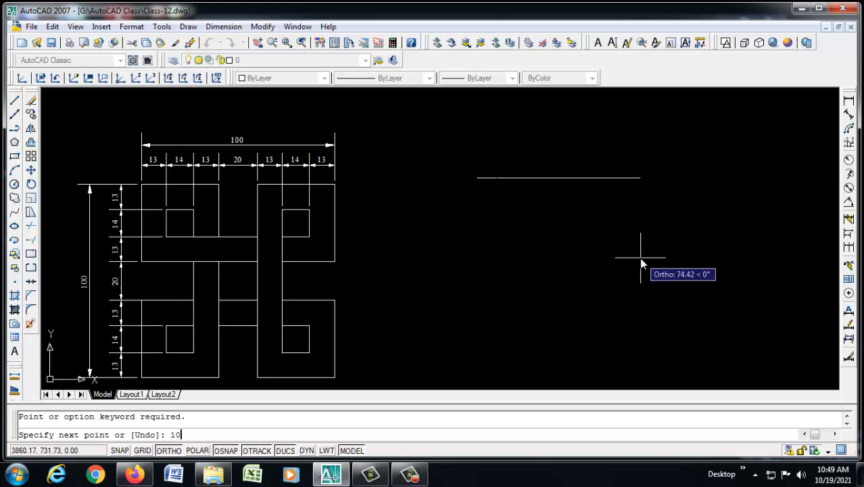
text(100)
key(Return)
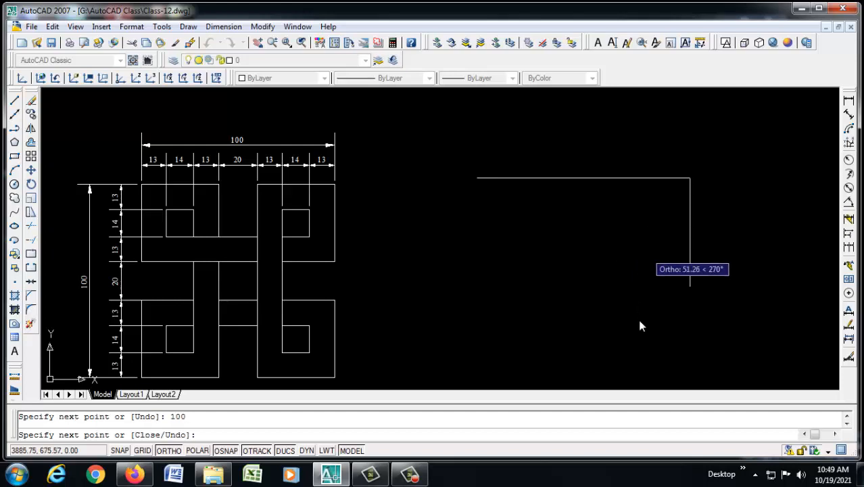
text(100)
key(Return)
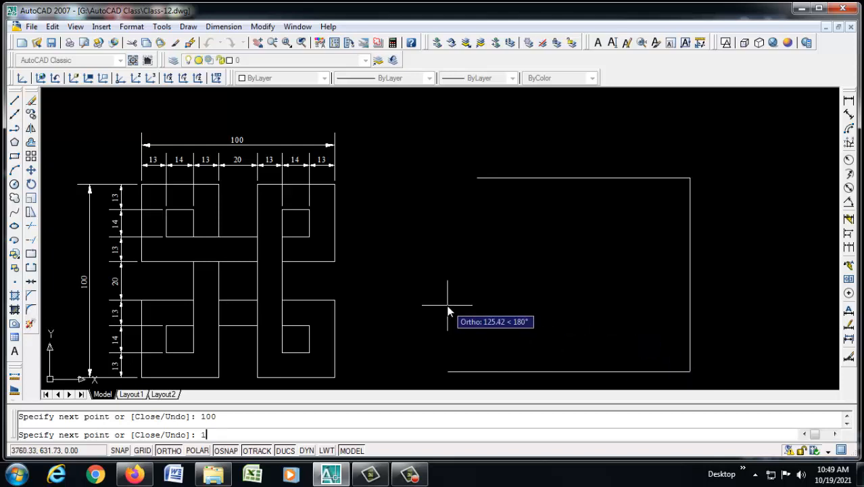
Step: Try to add a 10-unit segment leftward from the lower-right corner, and erase that short segment
text(10)
key(Return)
key(Return)
scroll(538, 280, down, 2)
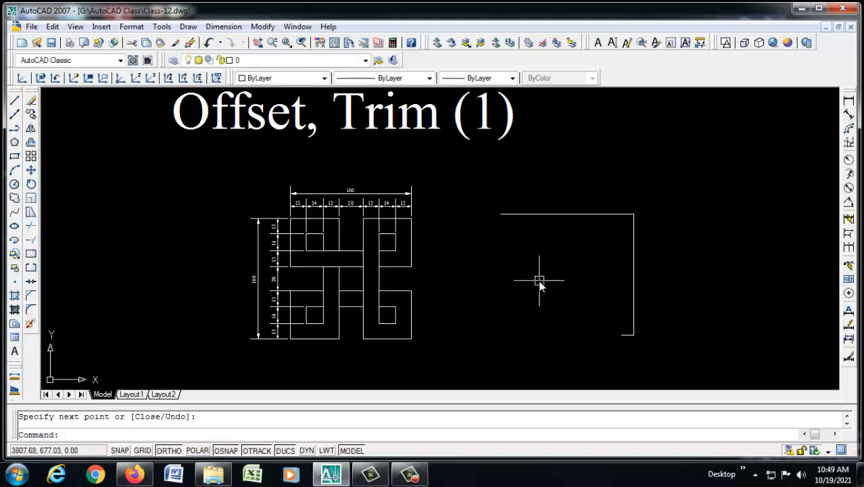
click(622, 335)
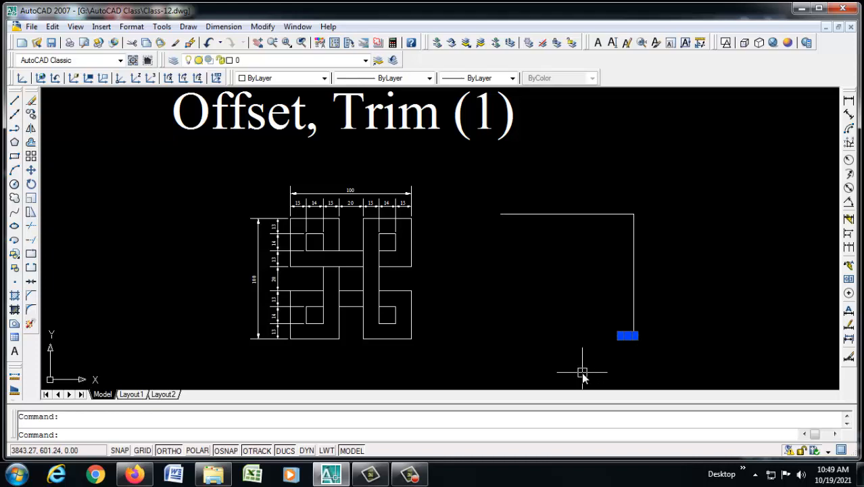
key(Delete)
text(L\)
key(Return)
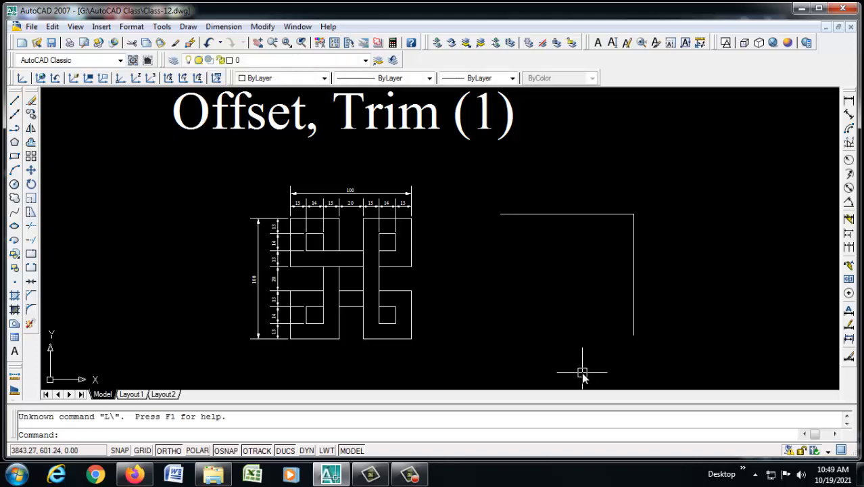
text(e)
key(Return)
key(Escape)
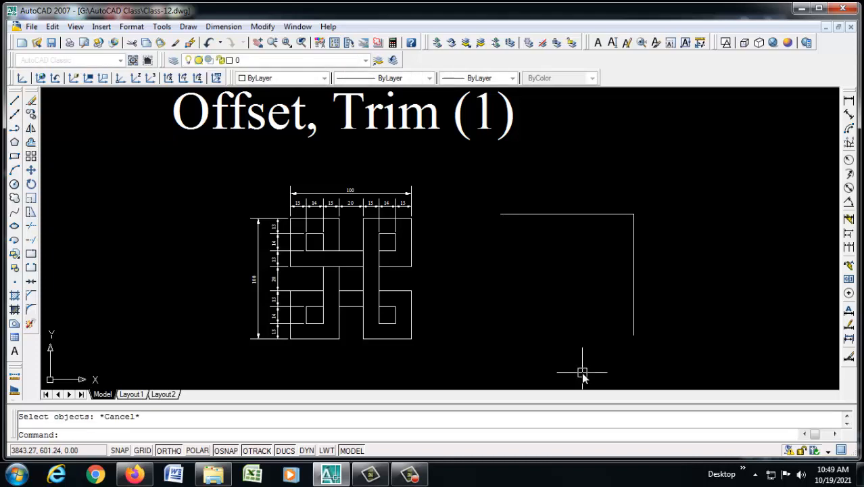
Step: Complete the square from its lower-right corner with a line 100 units left and 100 units up, ending the command
text(l)
key(Return)
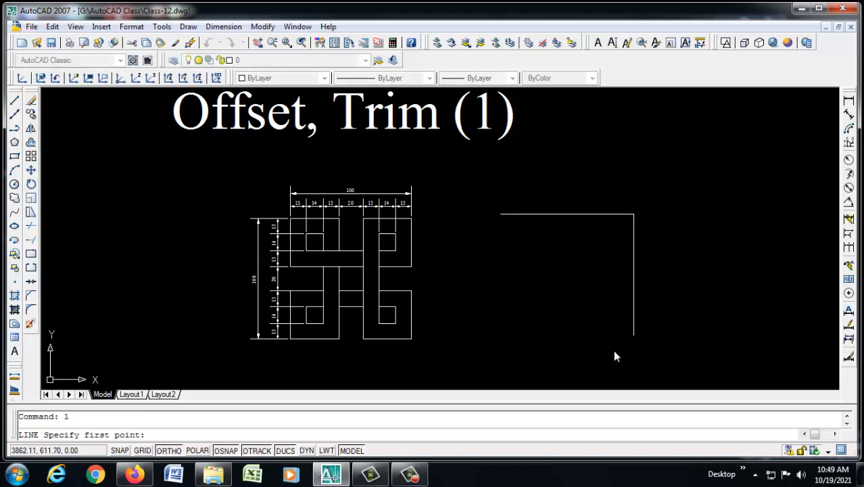
click(640, 334)
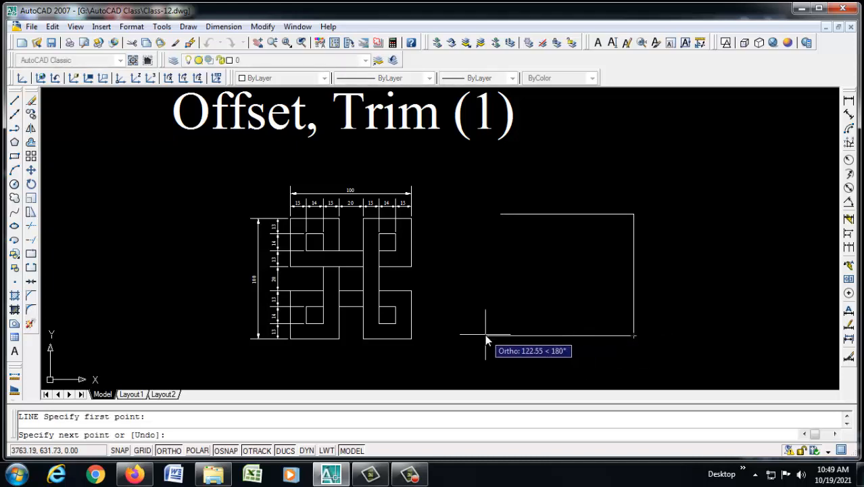
text(100)
key(Return)
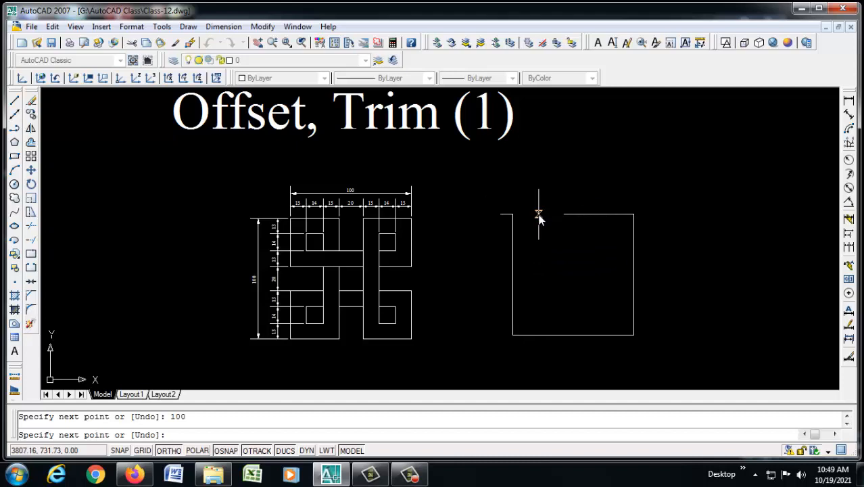
text(1)
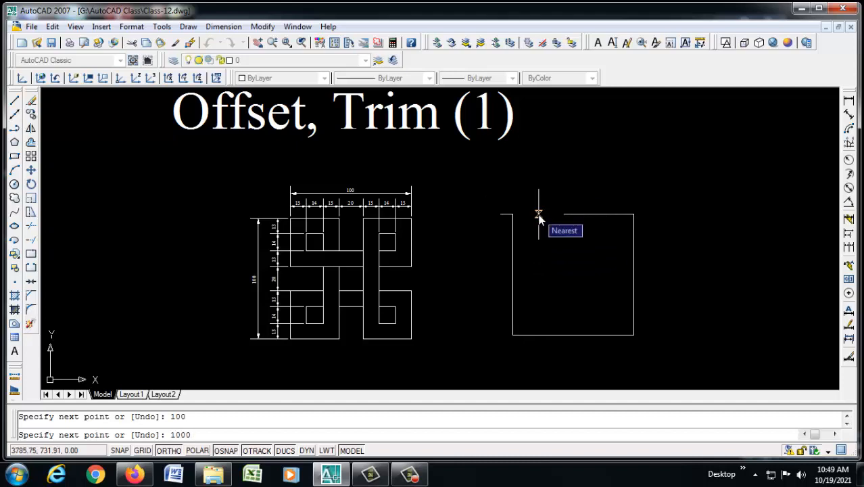
text(00)
key(Return)
key(Return)
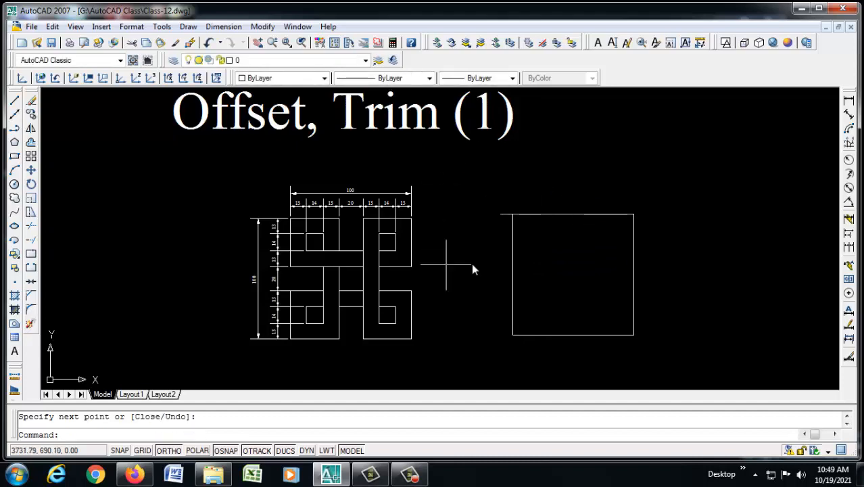
Step: Erase the short line that sticks out beyond the square's upper-left corner
scroll(476, 261, up, 2)
click(505, 198)
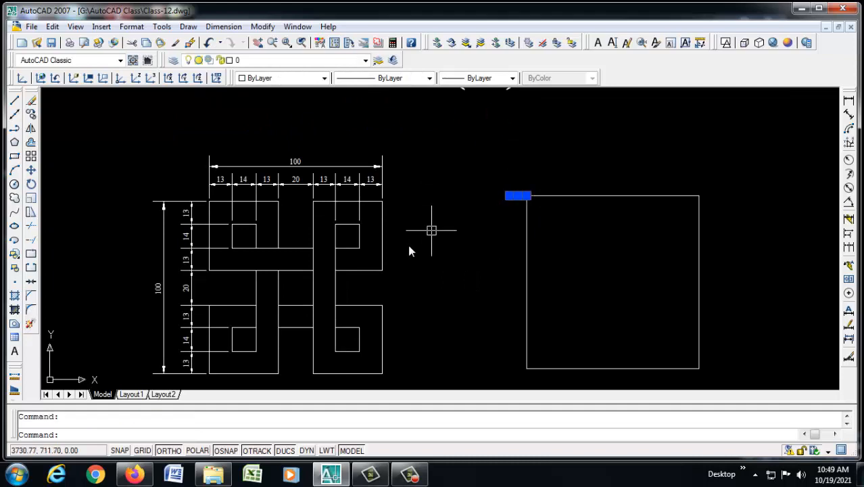
key(Delete)
Step: Offset the square's left edge 13 units inward and end the command
scroll(544, 183, down, 4)
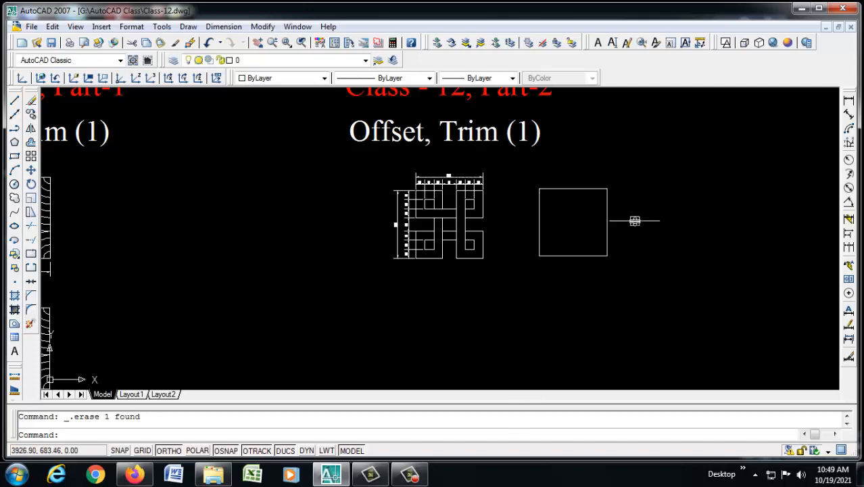
scroll(629, 210, up, 5)
scroll(623, 203, up, 2)
scroll(436, 226, down, 4)
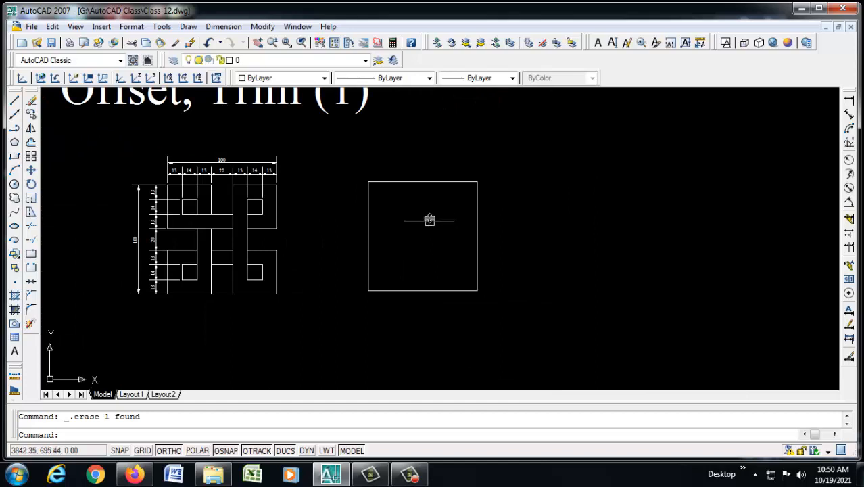
scroll(428, 215, up, 2)
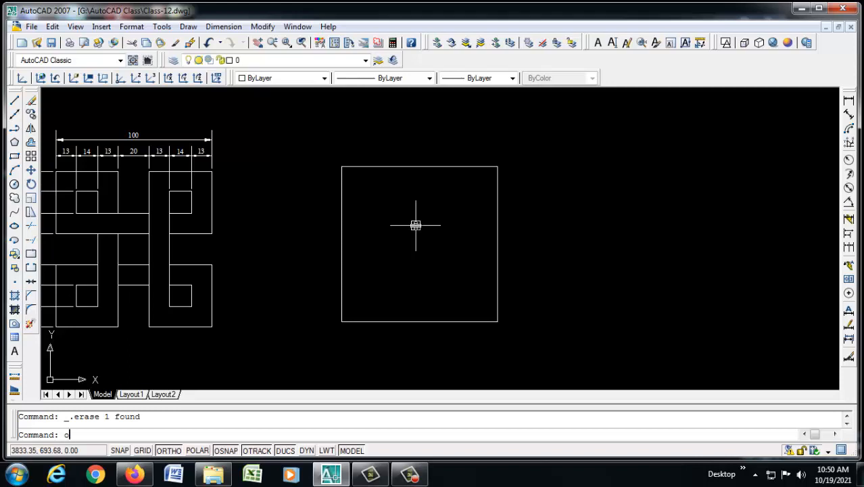
key(Return)
text(13)
key(Return)
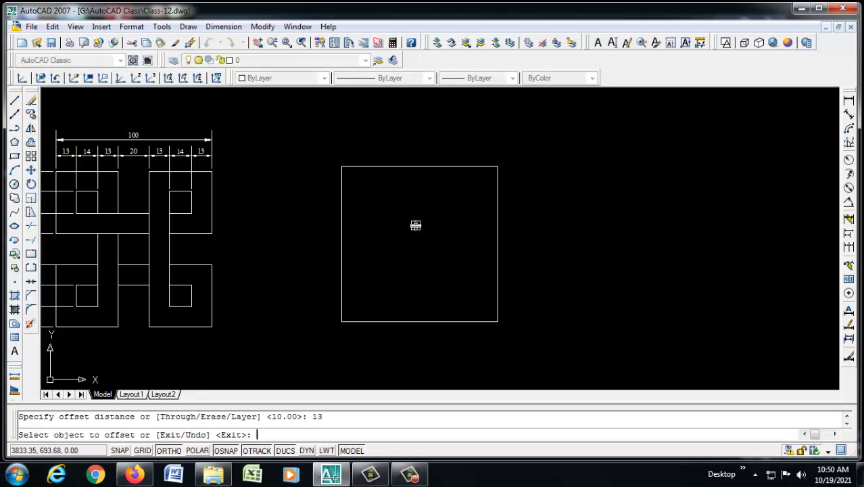
click(342, 200)
click(417, 221)
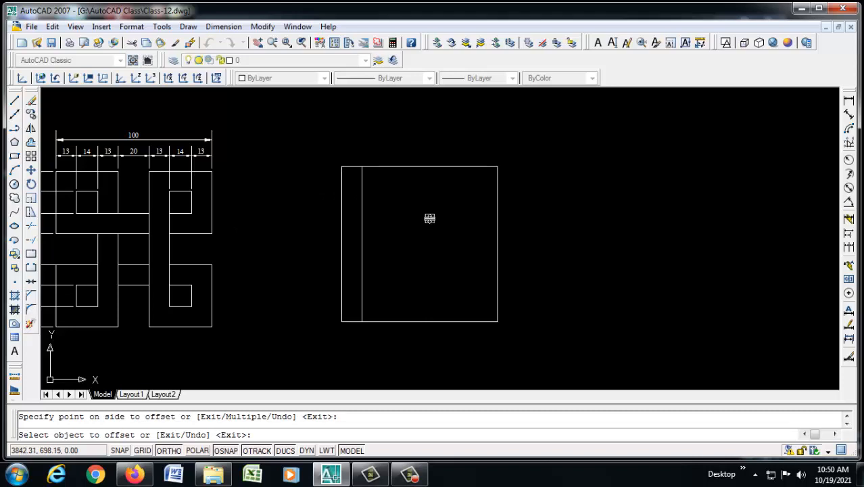
key(Return)
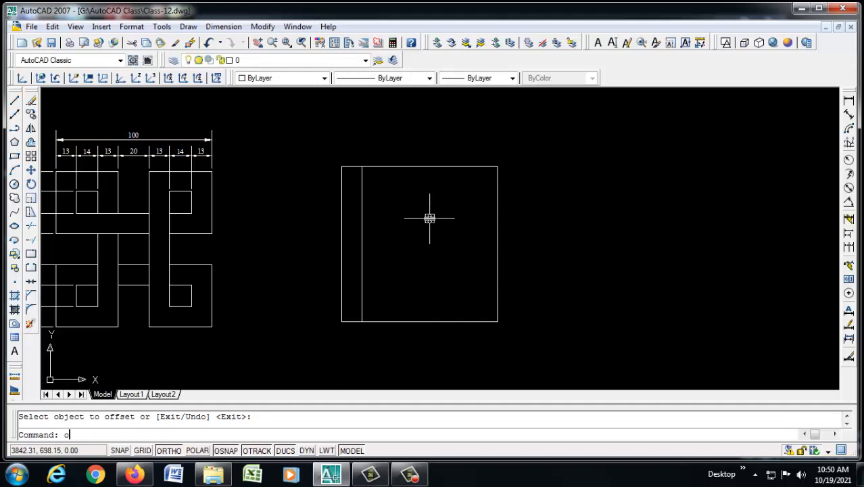
Step: Offset the new inner vertical line 14 units to the right
text(o)
key(Return)
text(14)
key(Return)
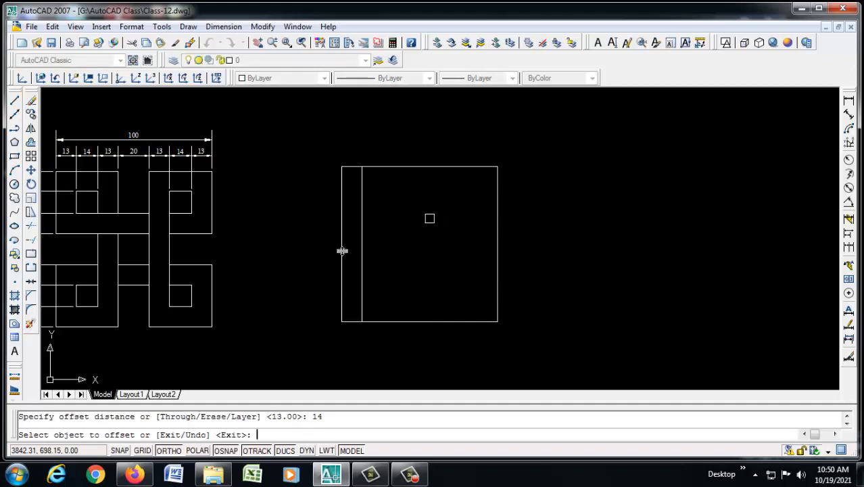
click(361, 217)
click(403, 215)
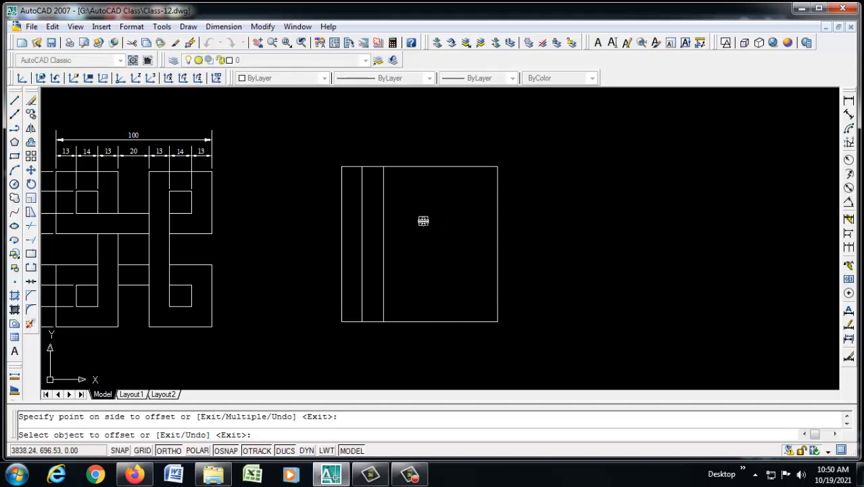
key(Return)
Step: Offset the second inner vertical line 13 units to the right and end the command
key(Return)
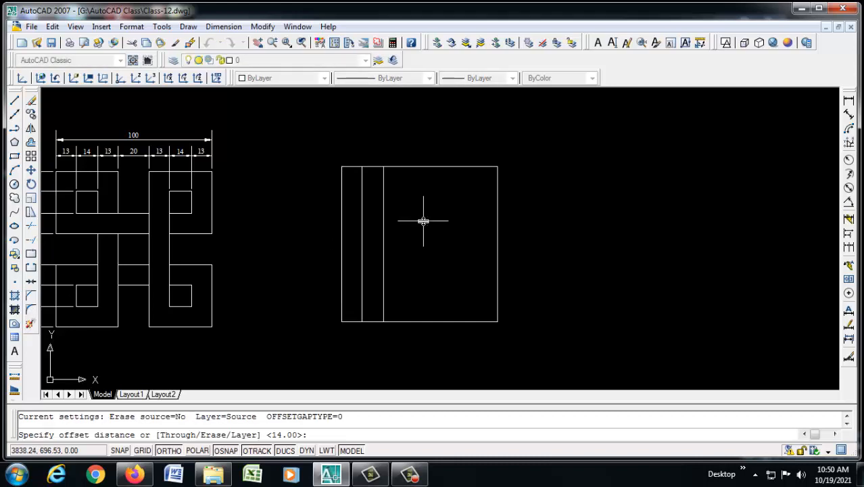
text(13)
key(Return)
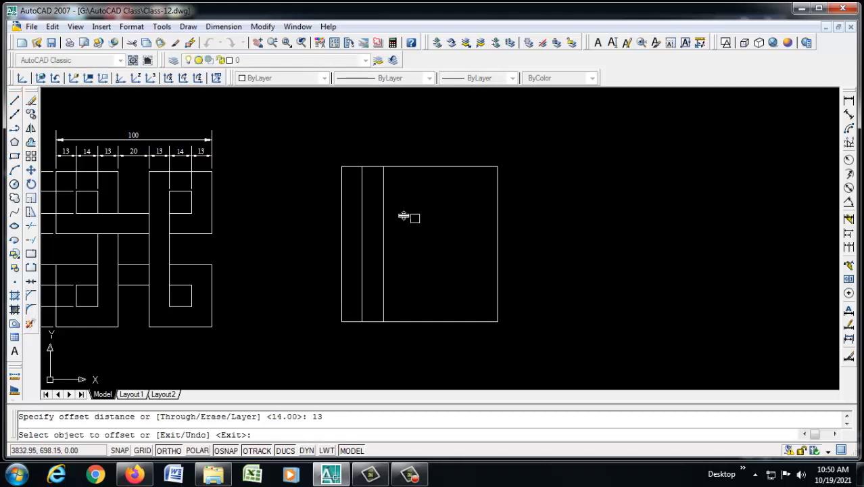
click(383, 199)
click(423, 204)
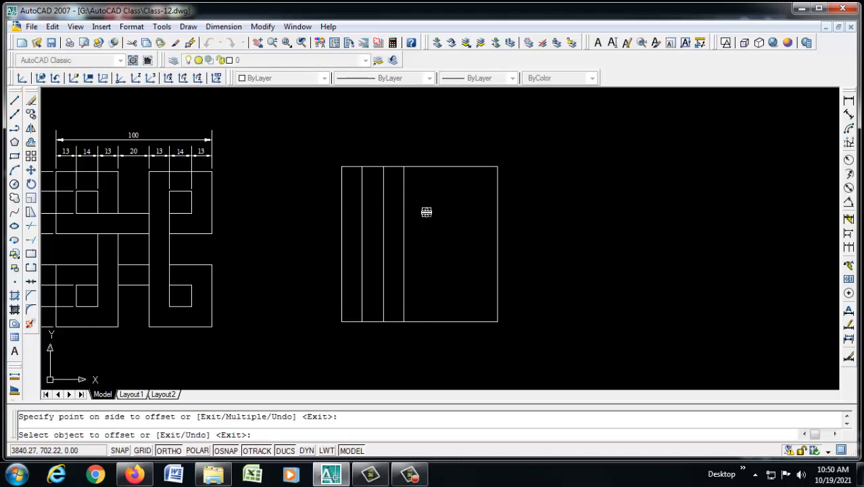
key(Return)
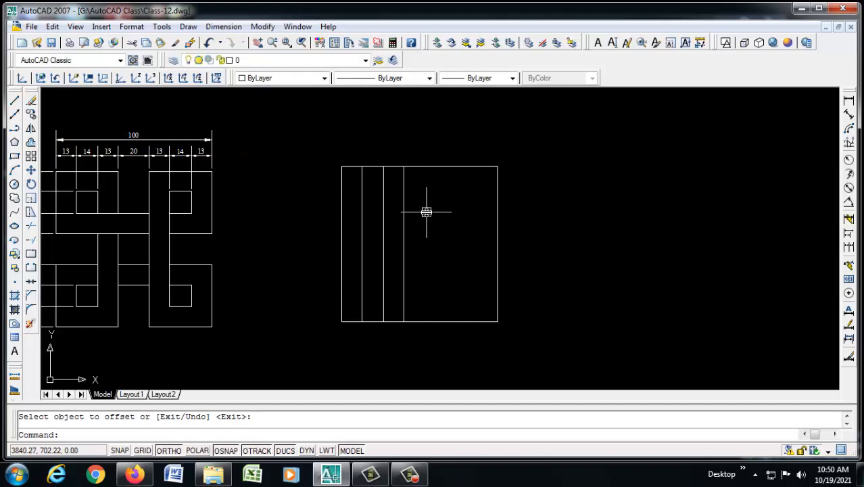
Step: Offset the third inner vertical line 20 units to the right and end the command
text(20)
key(Return)
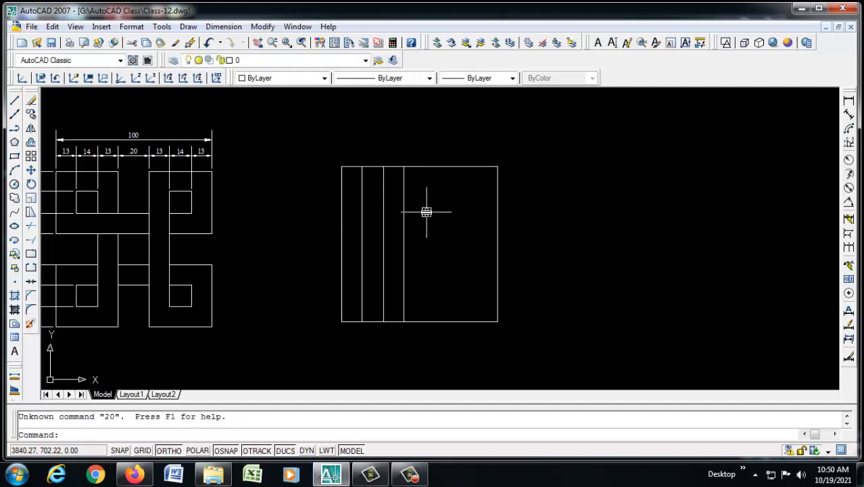
text(o)
key(Return)
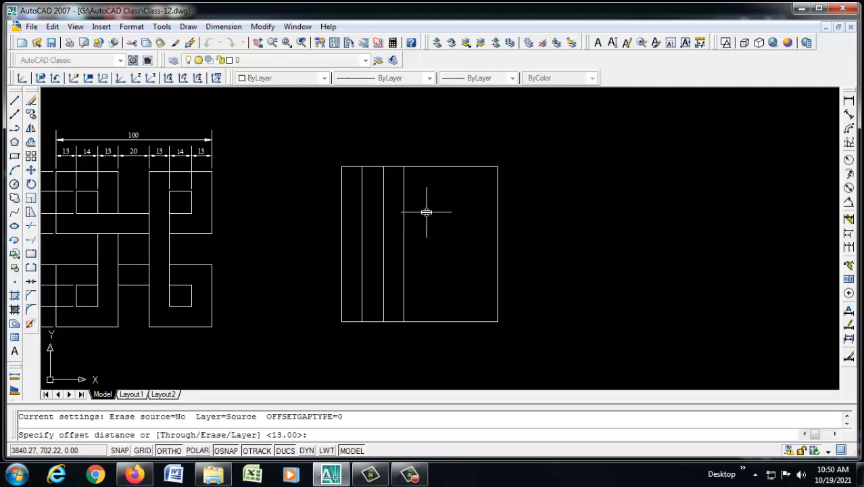
text(20)
key(Return)
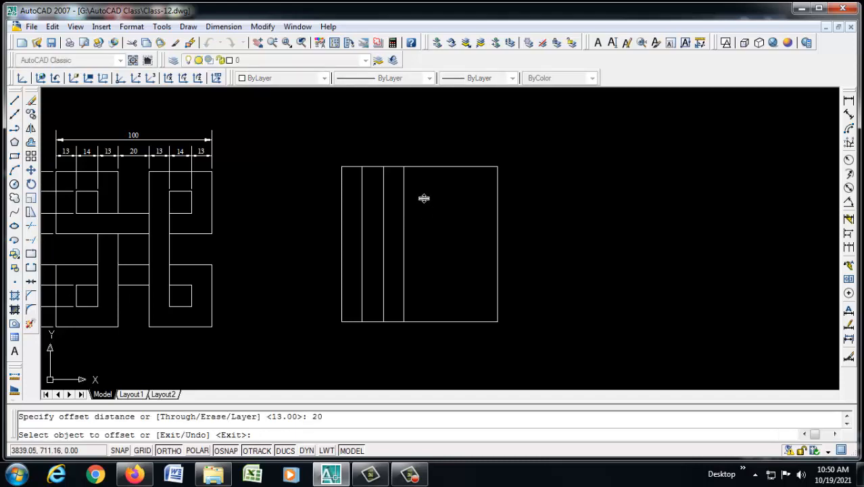
click(403, 193)
click(469, 194)
right_click(475, 205)
click(491, 204)
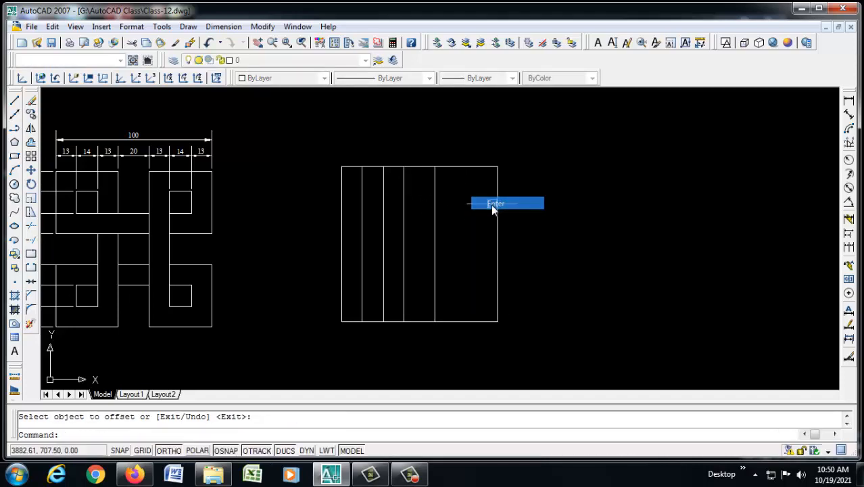
Step: Offset the fourth inner vertical line 13 units to the right and end the command
text(o)
key(Return)
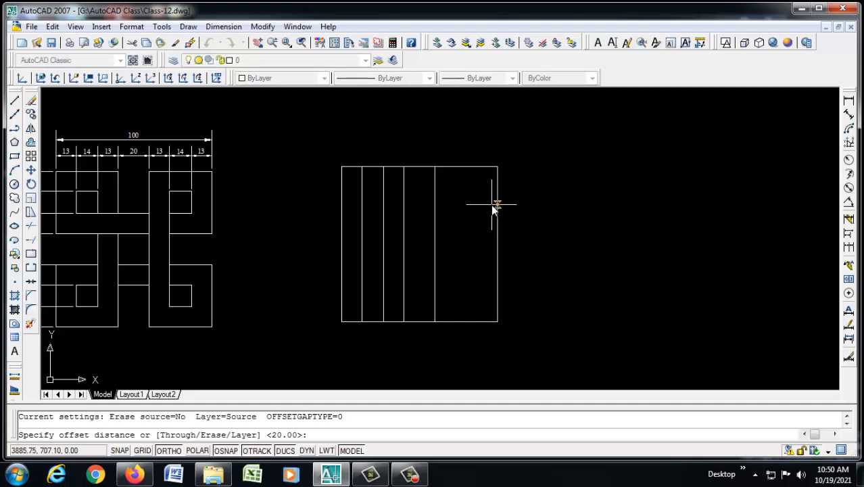
text(13)
key(Return)
click(436, 205)
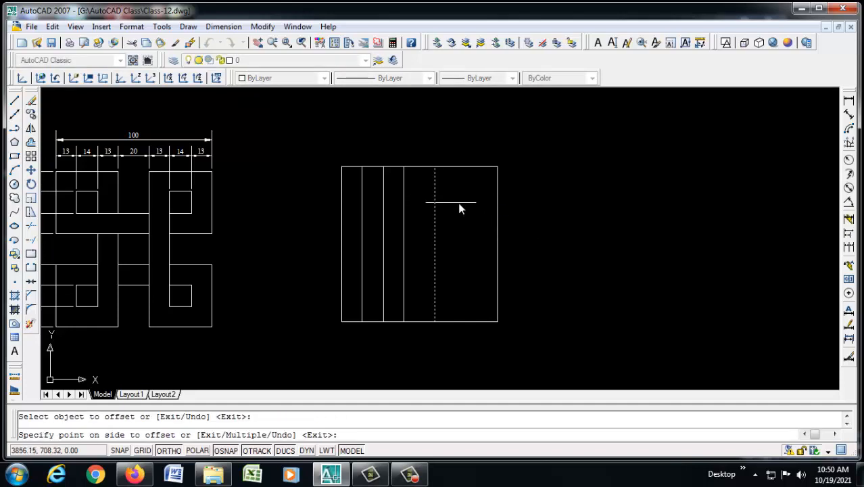
click(465, 204)
key(Return)
Step: Offset the fifth inner vertical line 14 units to the right and end the command
key(Return)
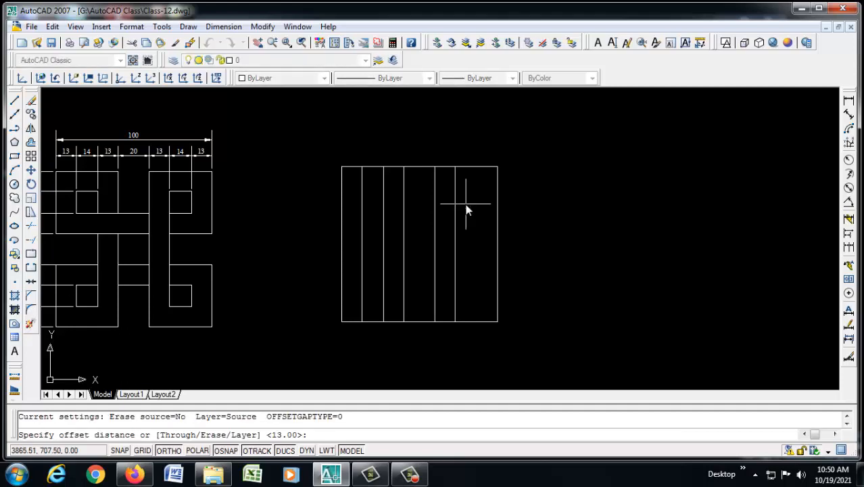
text(14)
key(Return)
click(455, 190)
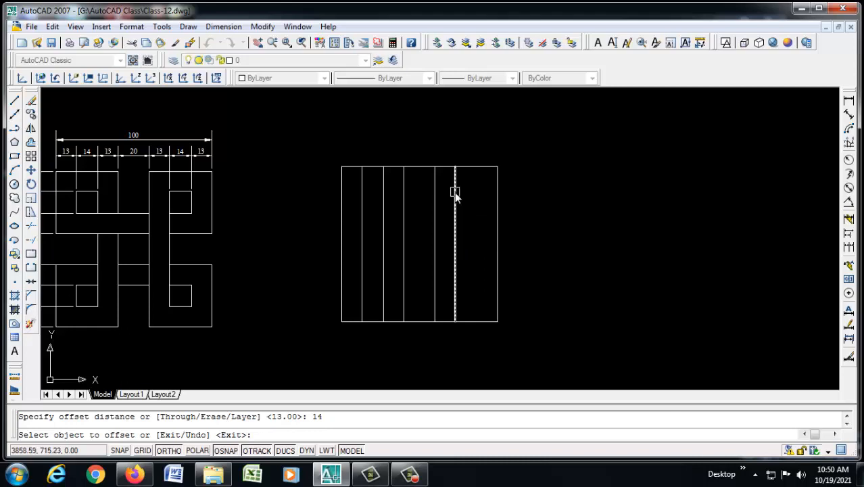
click(469, 195)
right_click(471, 195)
click(488, 202)
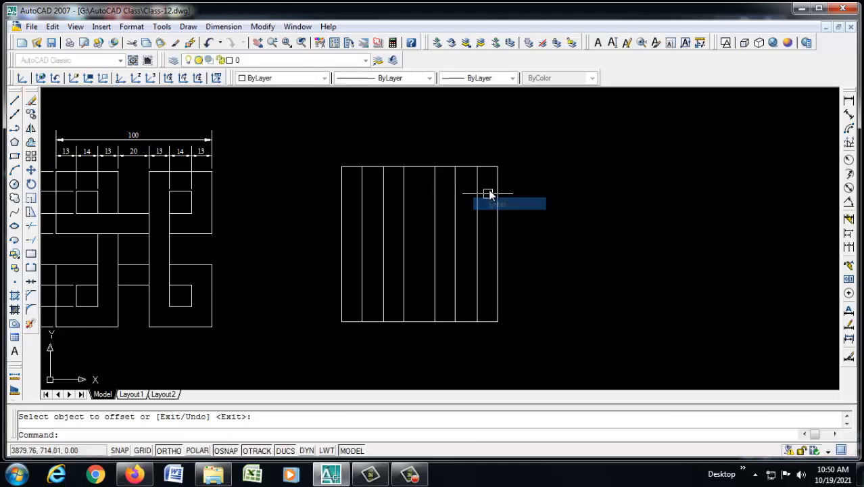
Step: Offset the square's top edge 13 units downward and end the command
scroll(500, 174, up, 2)
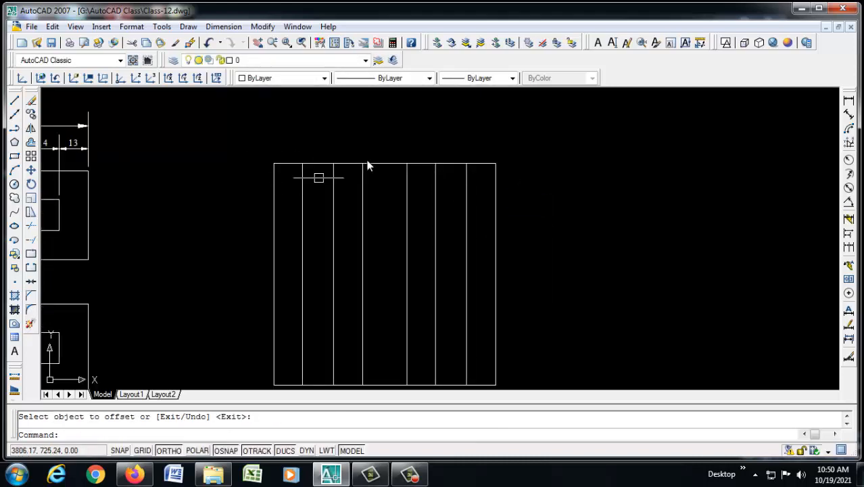
scroll(516, 190, down, 2)
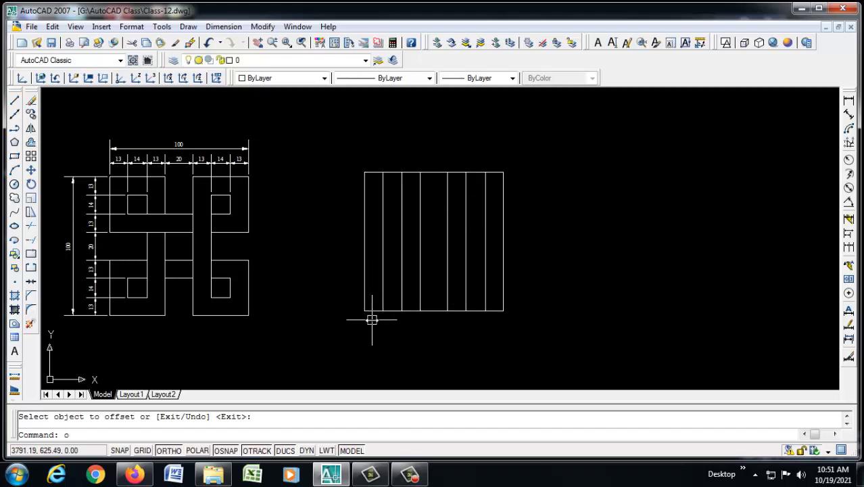
key(Return)
text(1)
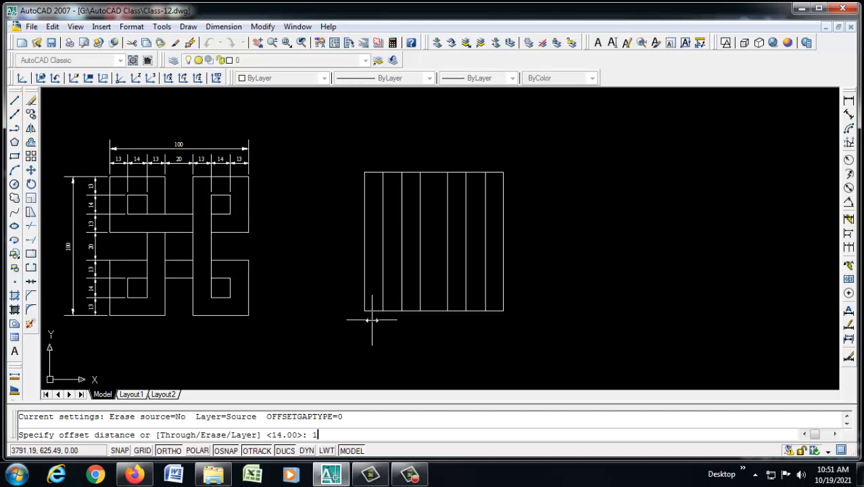
text(3)
key(Return)
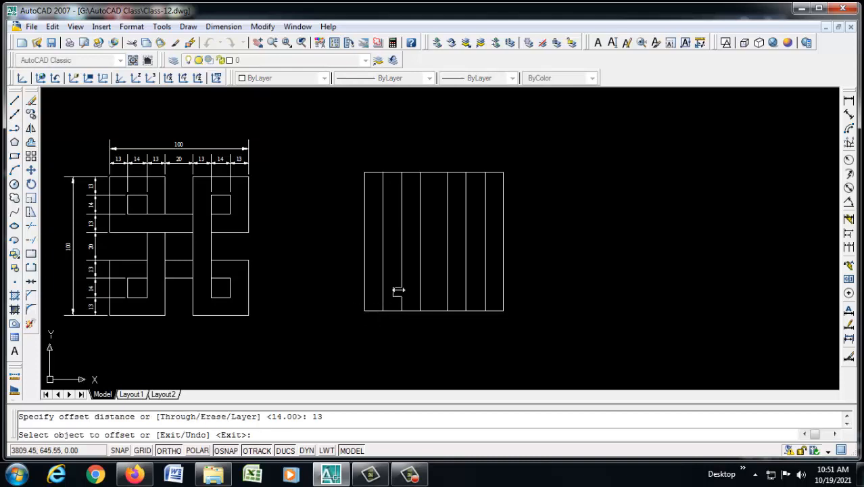
click(377, 170)
click(355, 203)
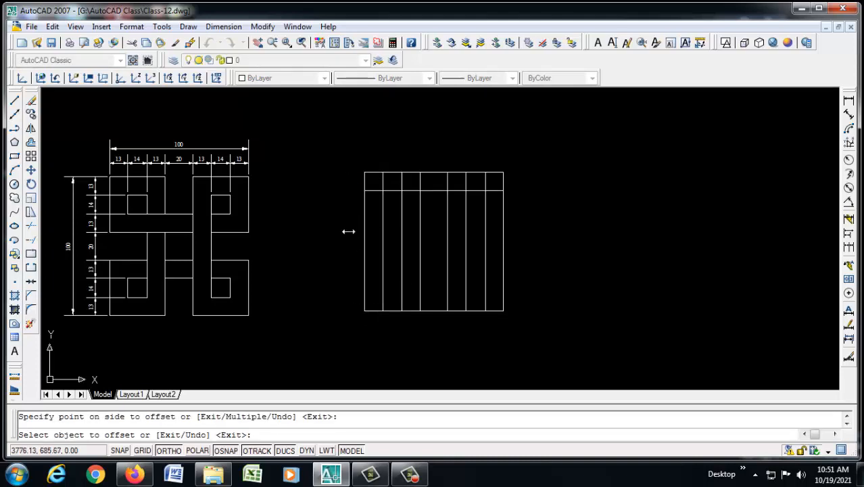
right_click(345, 227)
click(368, 232)
Step: Offset the first inner horizontal line 14 units downward and end the command
key(Return)
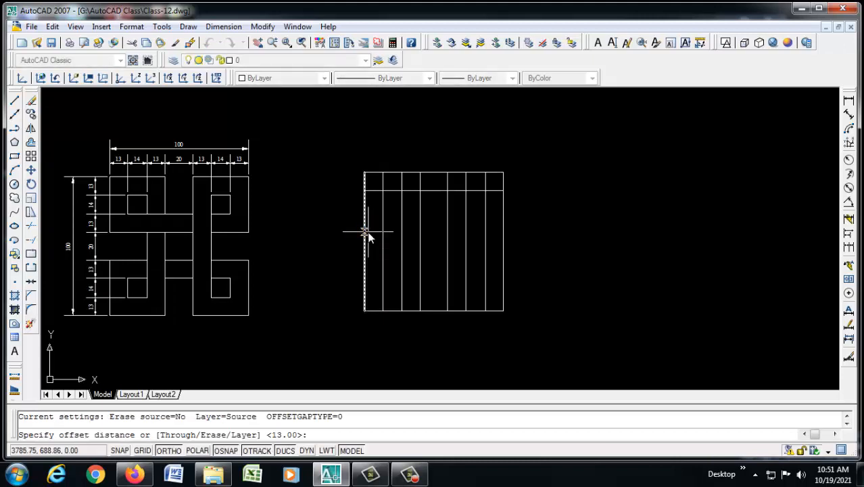
key(Return)
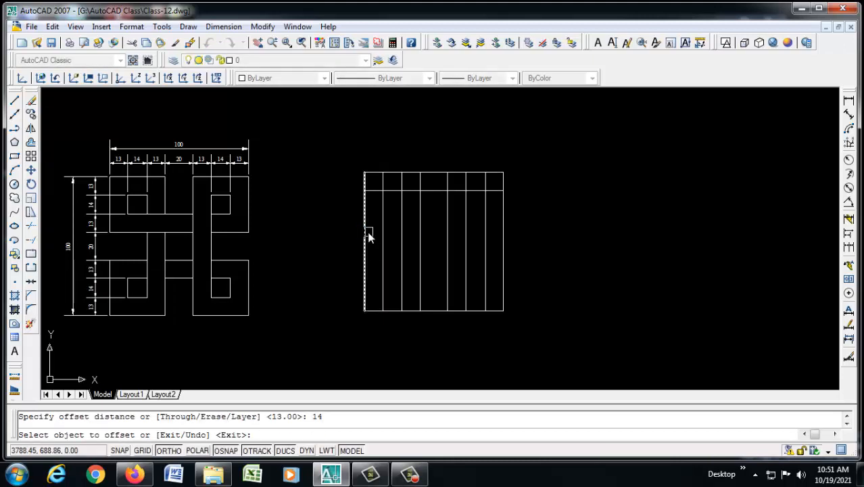
click(376, 191)
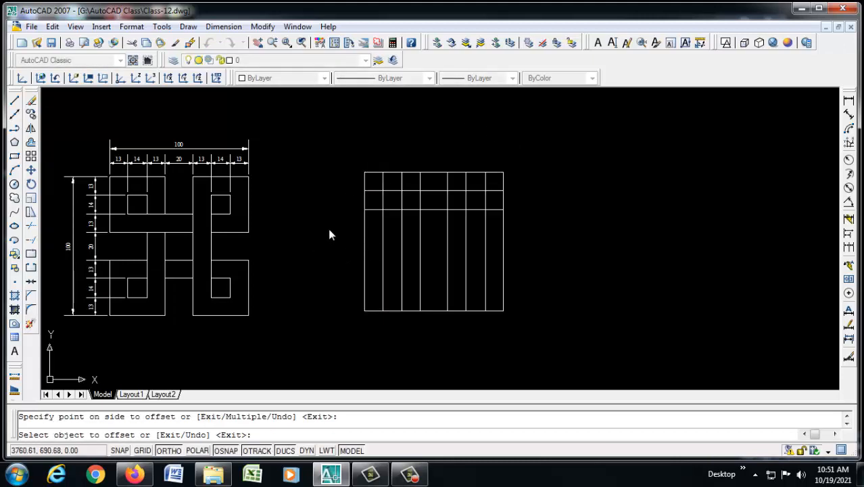
click(330, 228)
right_click(329, 223)
click(343, 228)
Step: Offset the second inner horizontal line 13 units downward and end the command
text(o)
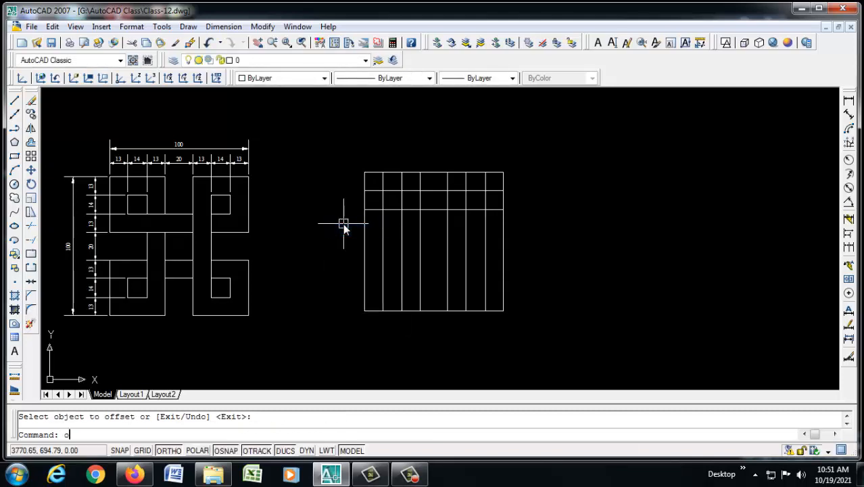
key(Return)
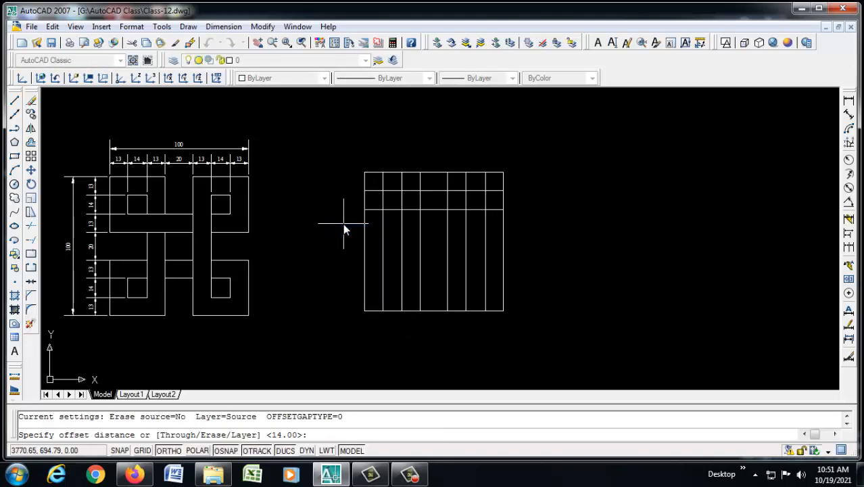
text(13)
key(Return)
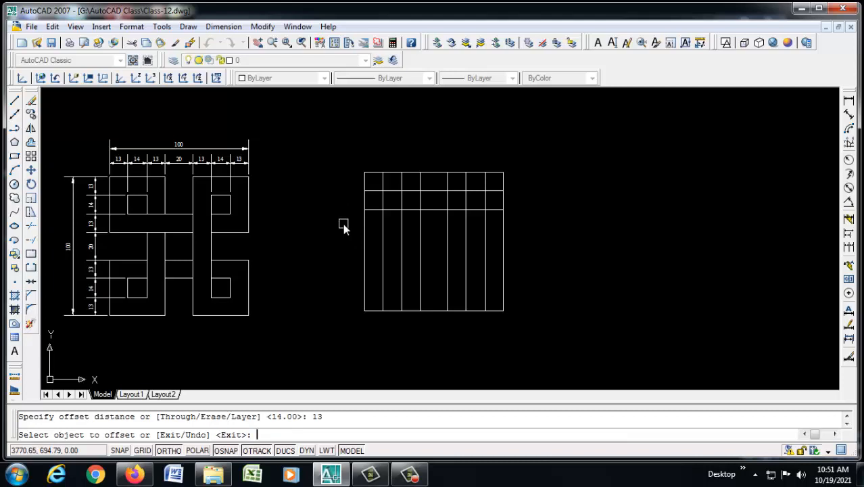
scroll(371, 214, up, 3)
click(371, 204)
click(382, 215)
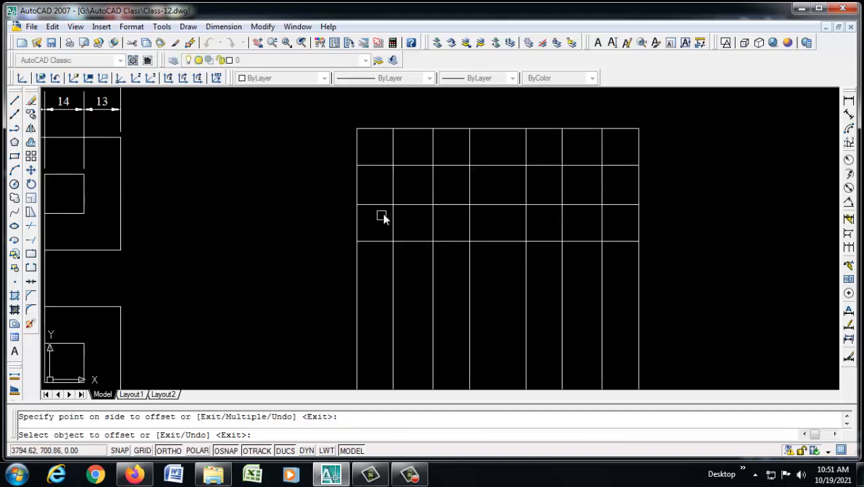
scroll(382, 214, down, 6)
right_click(350, 233)
click(375, 241)
Step: Offset the third inner horizontal line 20 units downward and end the command
scroll(392, 243, up, 2)
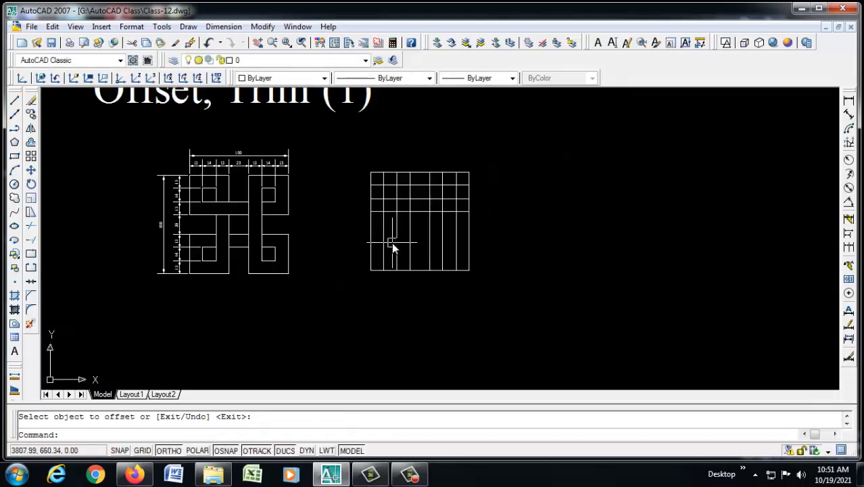
key(Return)
text(20)
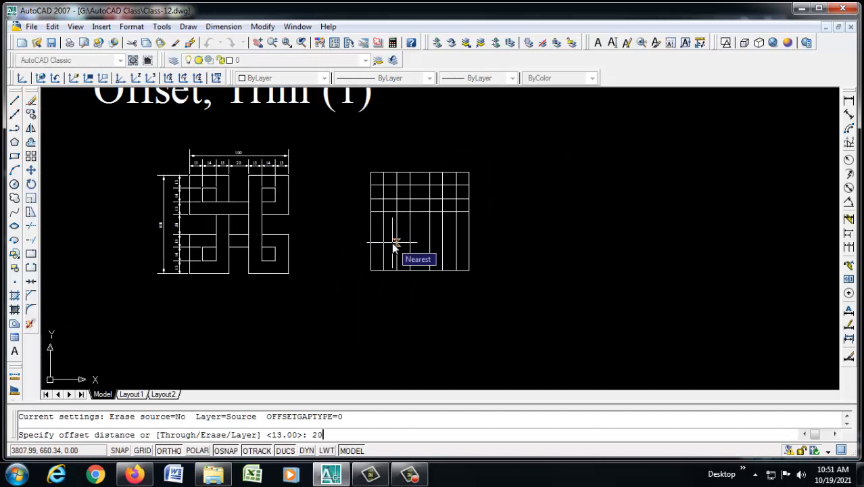
key(Return)
scroll(390, 238, up, 2)
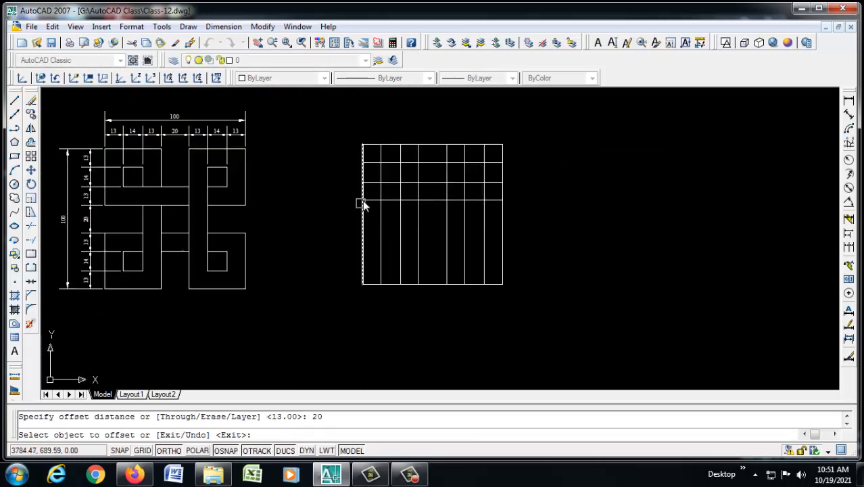
scroll(358, 201, up, 2)
click(369, 199)
click(369, 223)
right_click(359, 244)
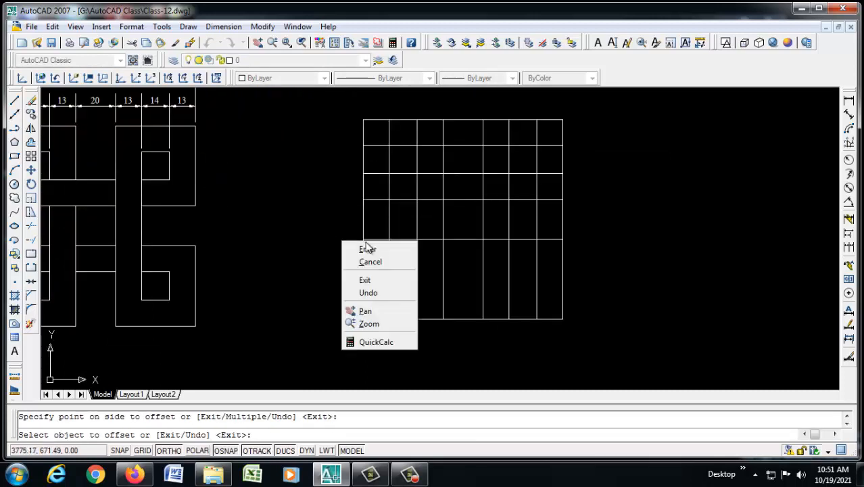
click(366, 247)
Step: Offset the fourth inner horizontal line 13 units downward and end the command
key(Return)
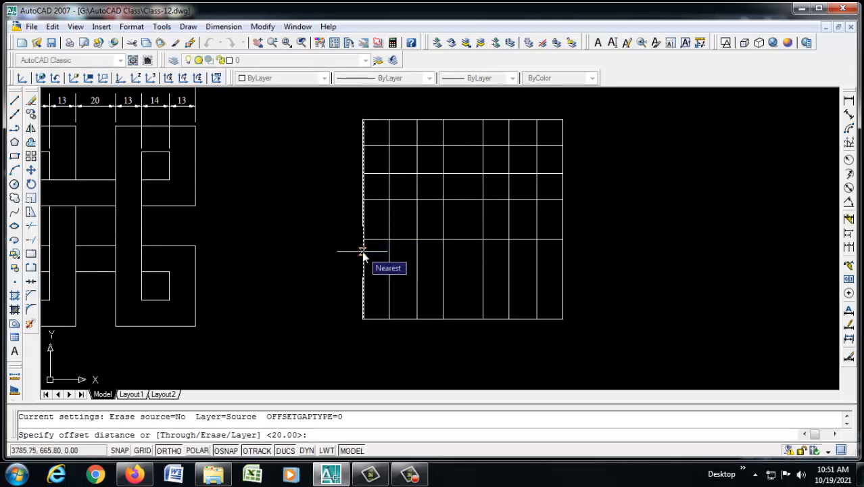
text(13)
key(Return)
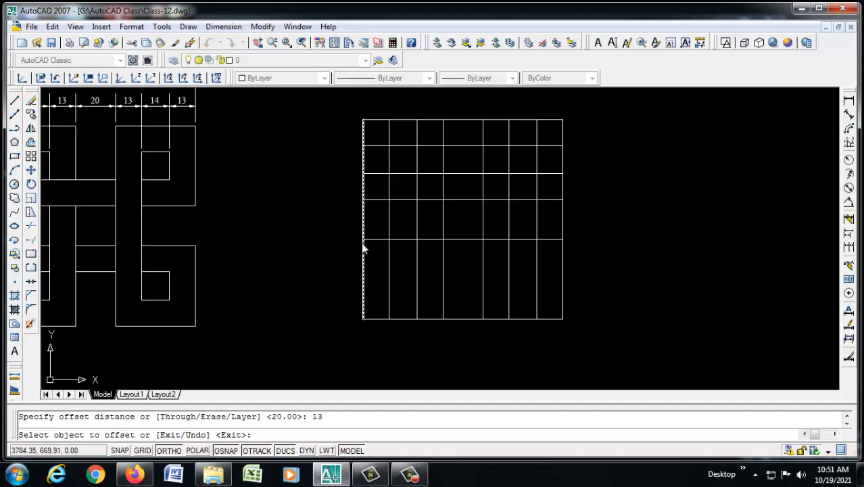
click(377, 240)
click(378, 240)
click(358, 279)
key(Return)
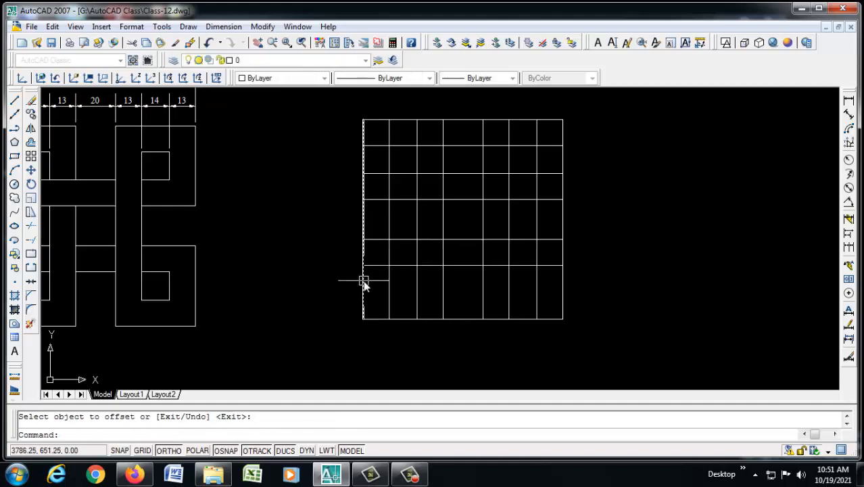
Step: Offset the fifth inner horizontal line 14 units downward and end the command
key(Return)
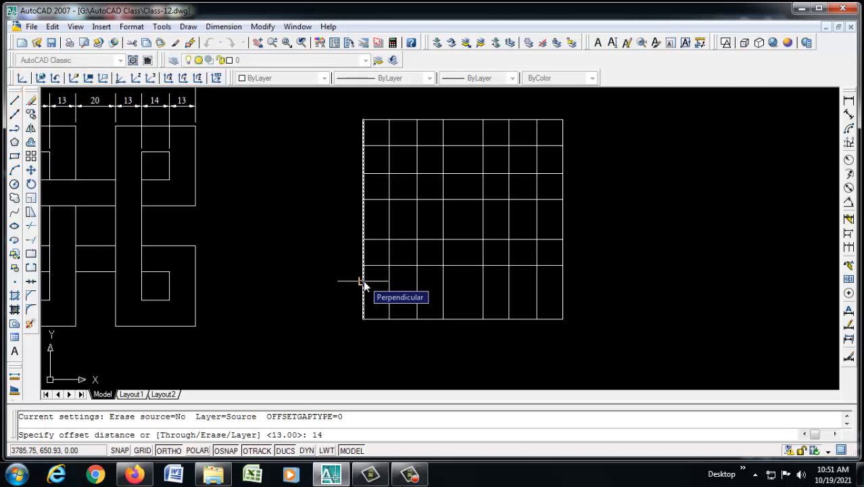
text(14)
key(Return)
click(373, 265)
click(377, 304)
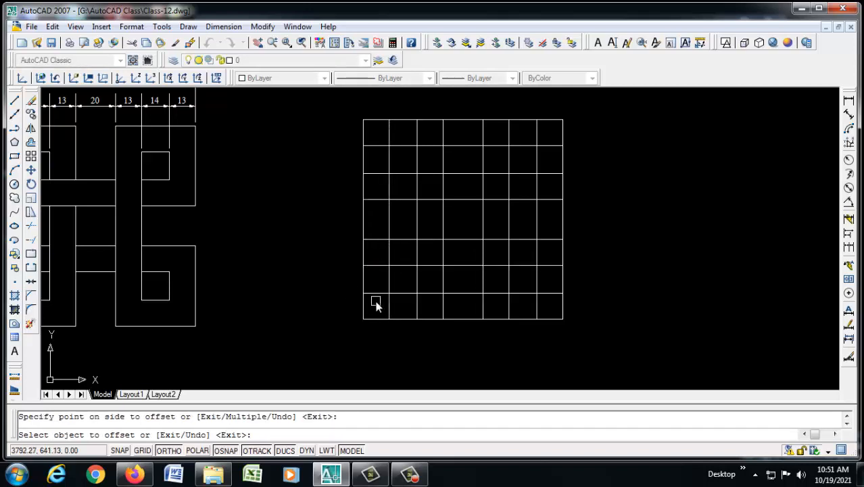
key(Return)
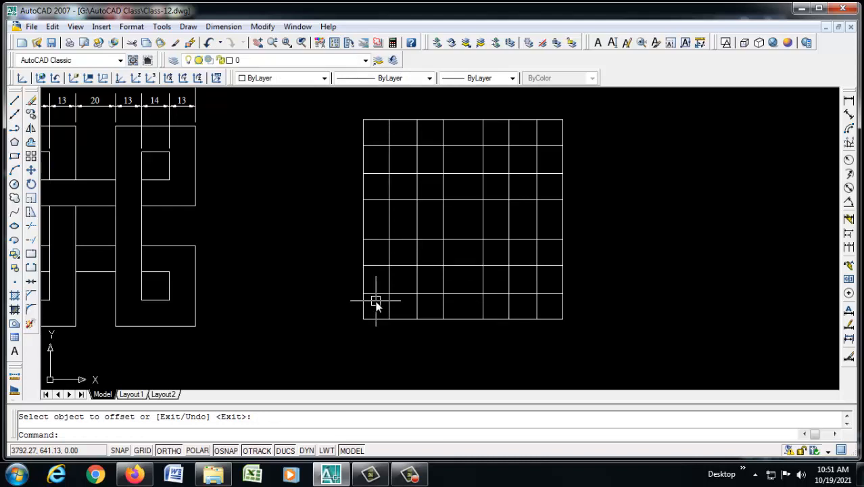
Step: Trim the two leftmost inner vertical lines out of the grid's top band and the two uppermost inner horizontal lines out of its left band
text(tr)
key(Return)
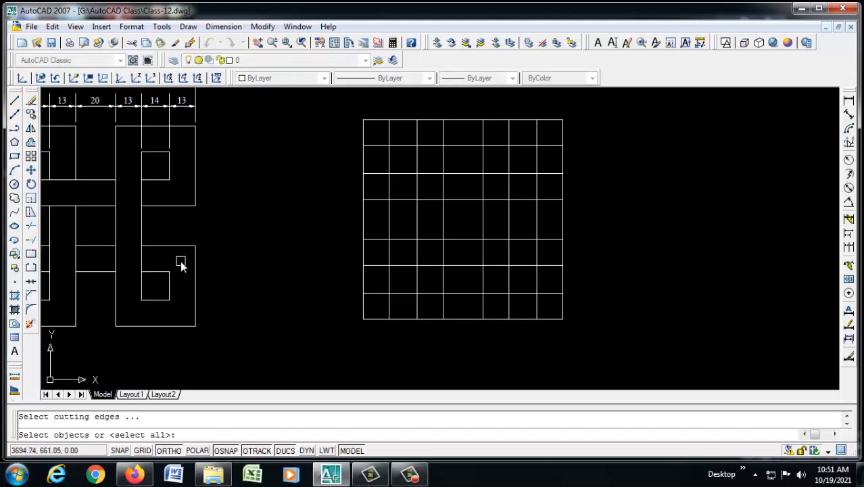
key(Return)
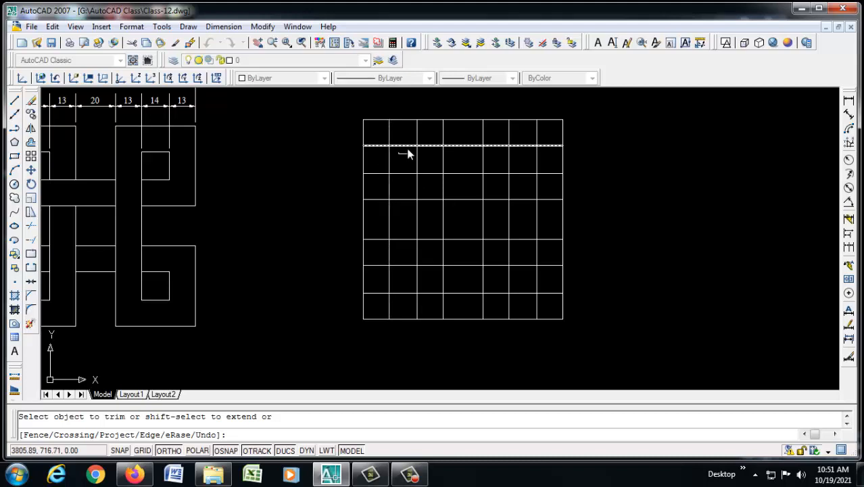
scroll(434, 136, up, 2)
click(433, 136)
click(351, 140)
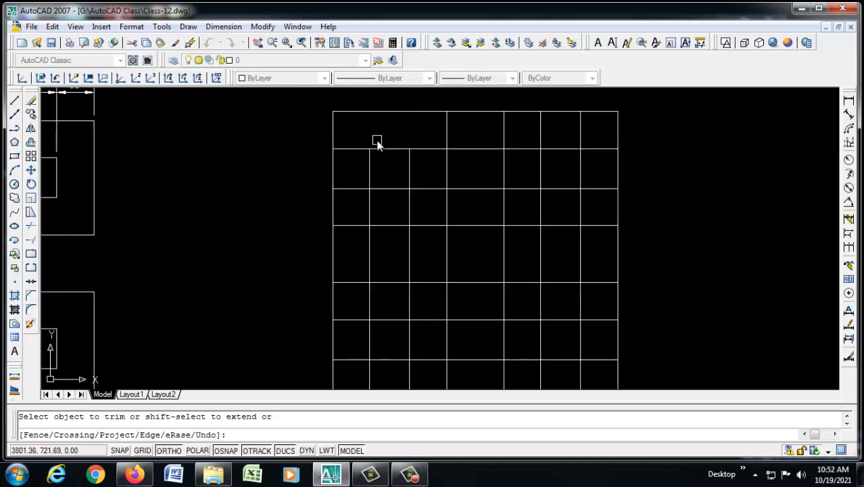
click(357, 140)
click(341, 196)
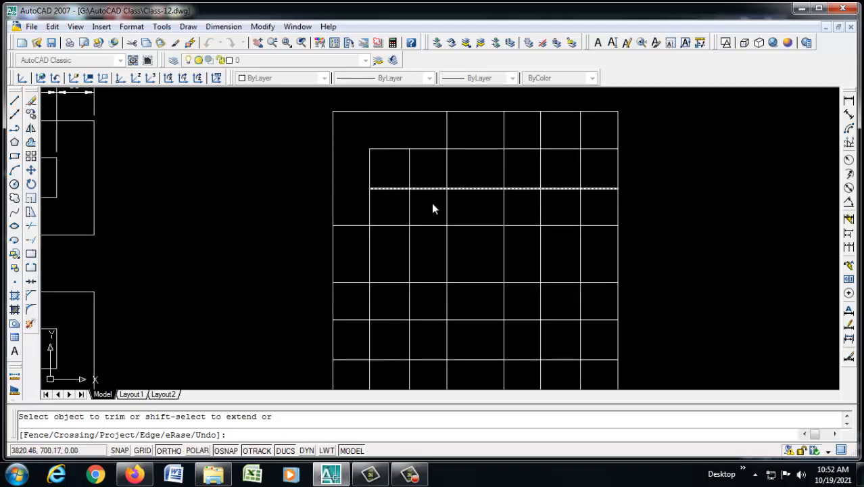
Step: Trim the leftover grid lines around the top-left small square and the top border across the 20-unit middle gap
click(431, 204)
click(358, 208)
click(428, 135)
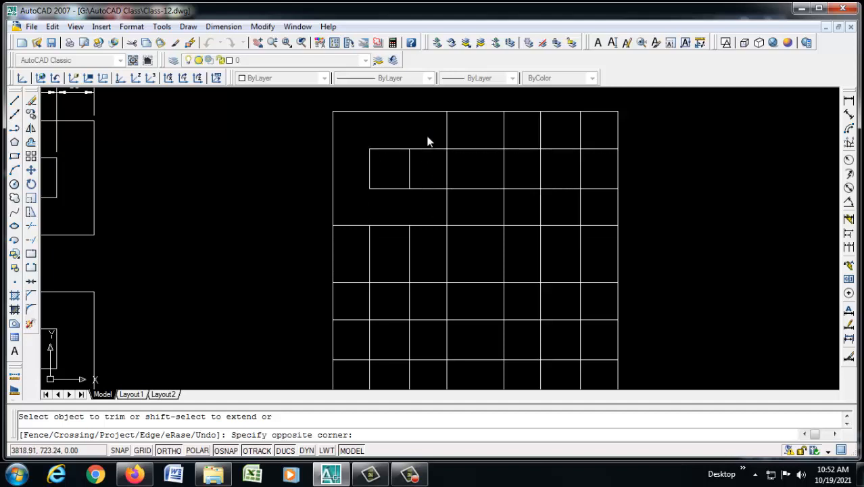
click(419, 194)
click(467, 113)
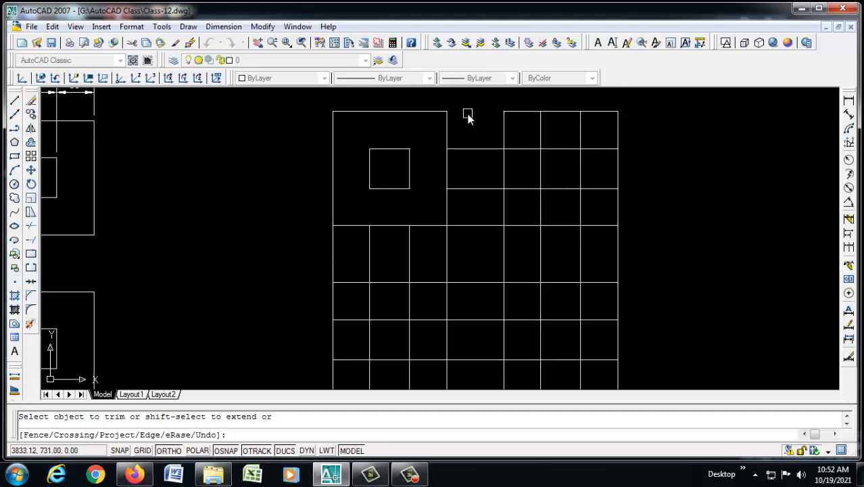
Step: Trim the grid lines surrounding the top-right small square so that square stands alone inside its corner block
scroll(479, 162, down, 2)
click(561, 143)
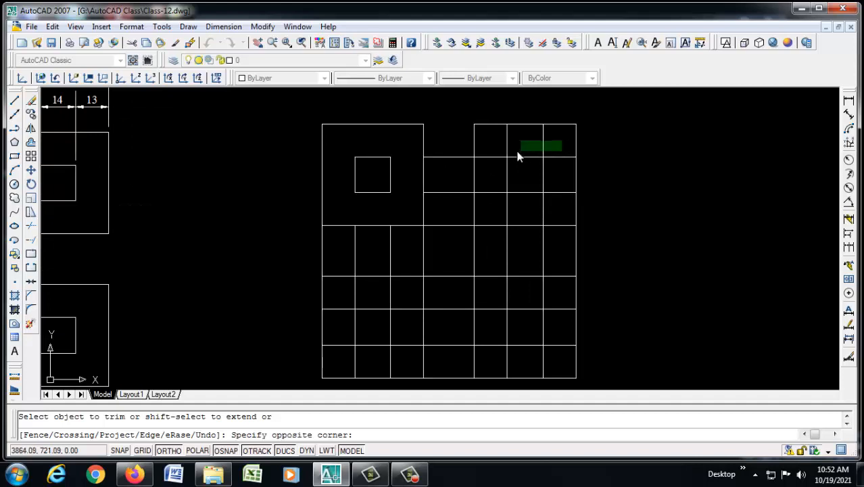
click(502, 146)
click(566, 145)
click(549, 198)
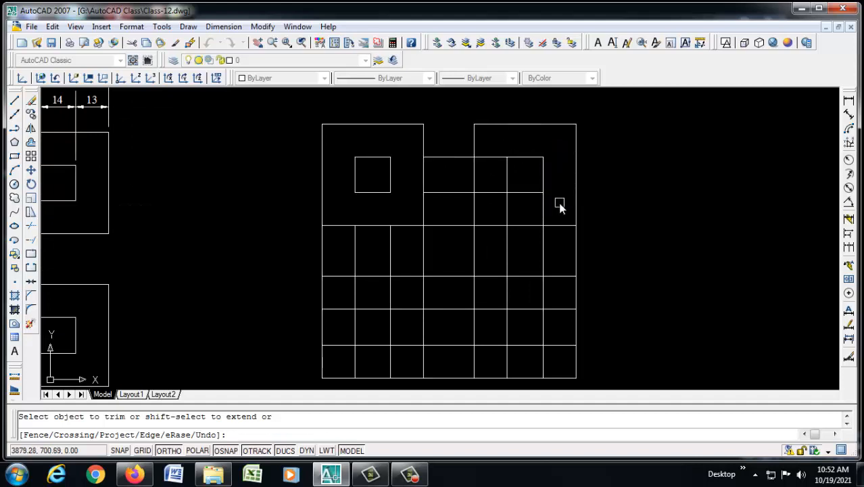
click(499, 144)
click(491, 201)
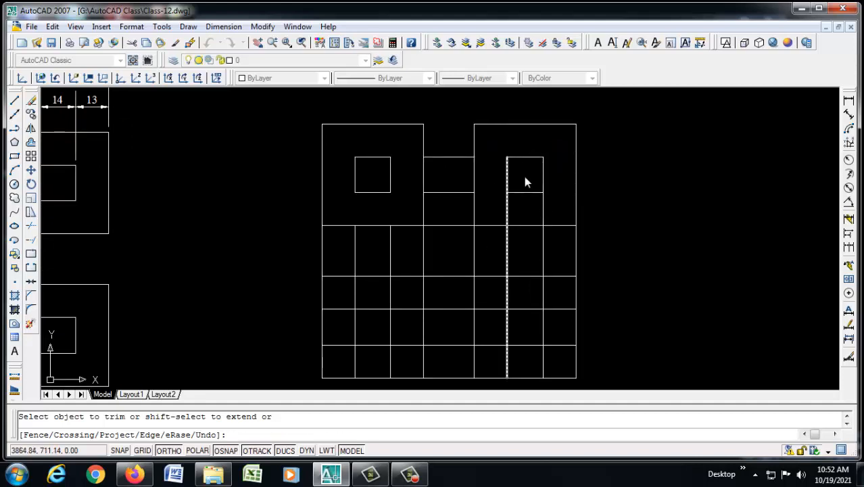
scroll(524, 178, up, 3)
click(594, 159)
click(518, 174)
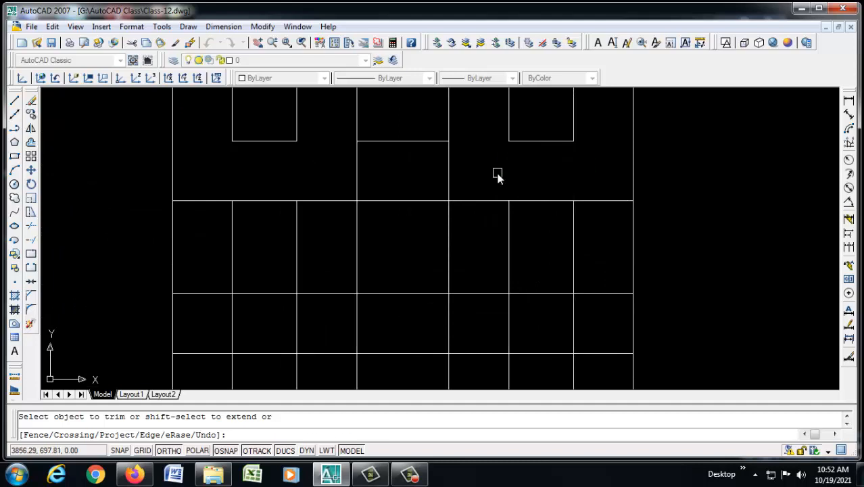
Step: Trim the left, right and bottom outer borders across the 20-unit middle gaps
scroll(595, 187, down, 4)
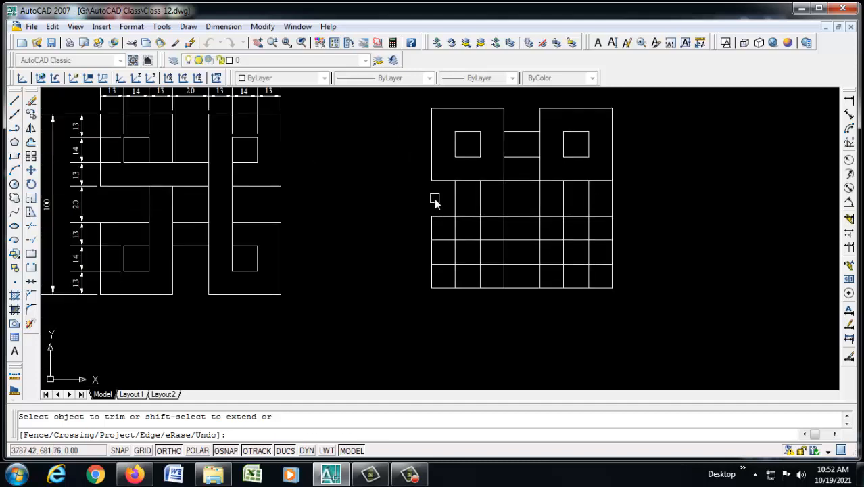
click(609, 199)
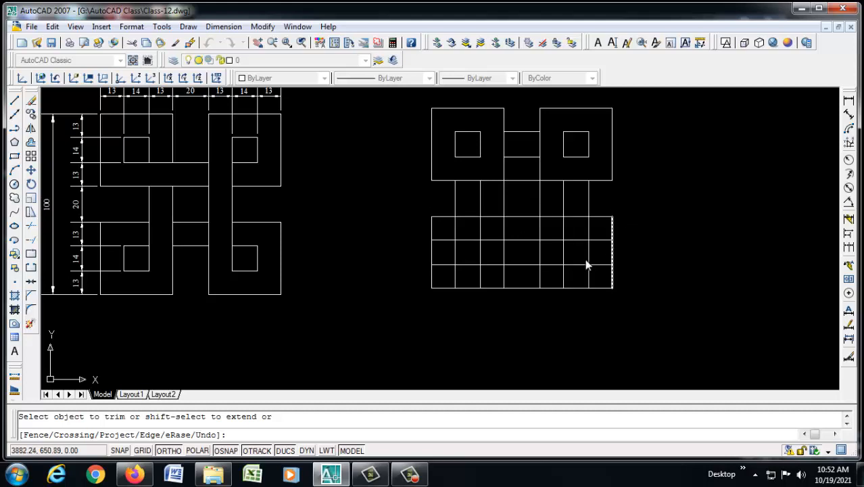
click(513, 289)
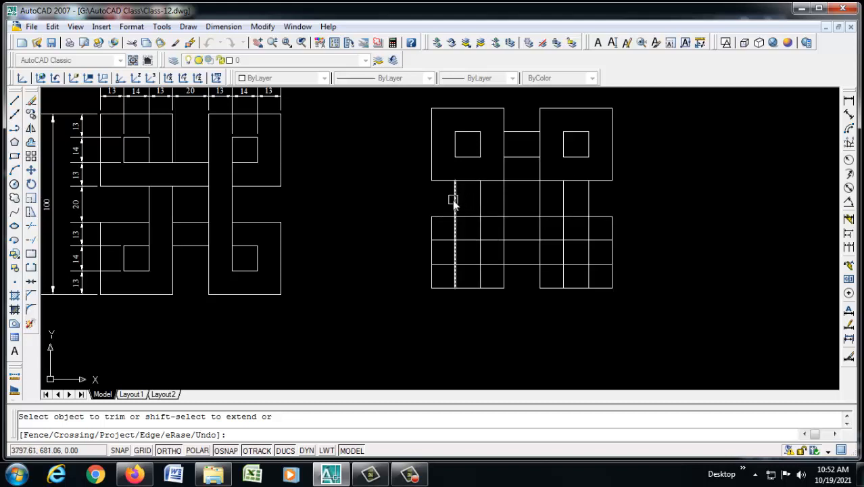
Step: Trim the leftmost inner vertical line out of the middle band and the grid lines surrounding the bottom-left small square
click(452, 200)
click(454, 231)
click(444, 241)
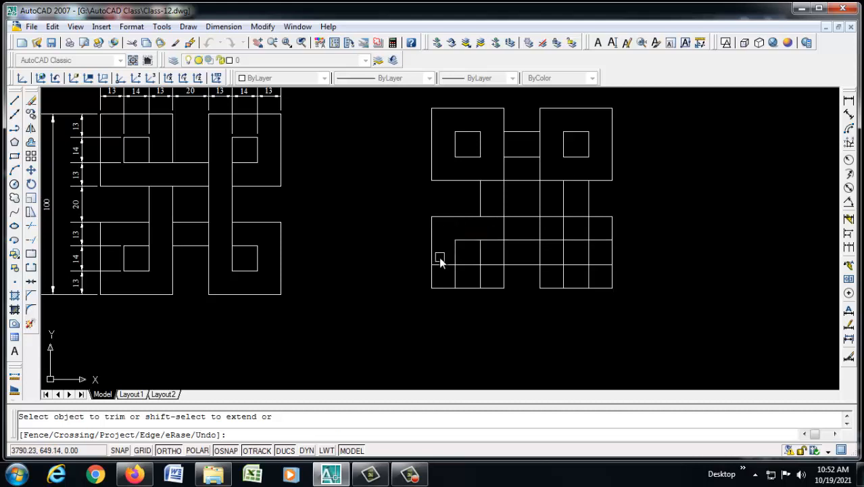
click(443, 264)
click(455, 274)
click(480, 276)
click(493, 265)
click(494, 241)
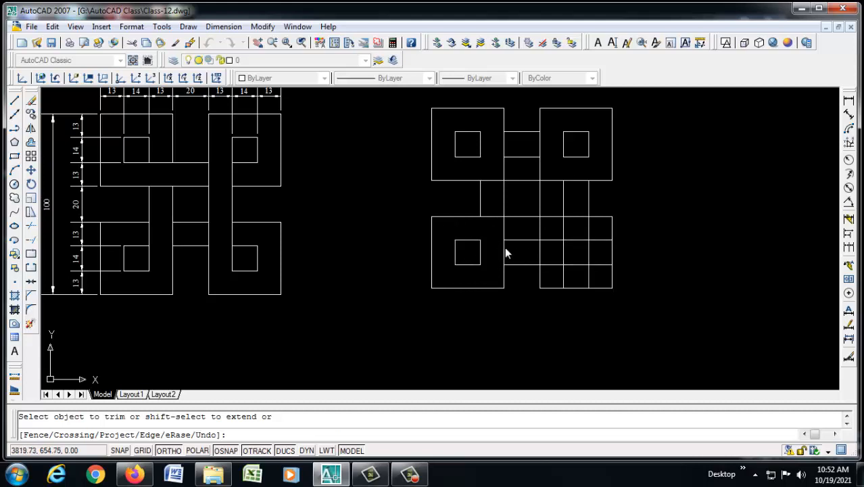
Step: Trim the lowest inner horizontal line across the middle gap and the grid lines surrounding the bottom-right small square
click(520, 275)
click(593, 275)
scroll(593, 277, up, 3)
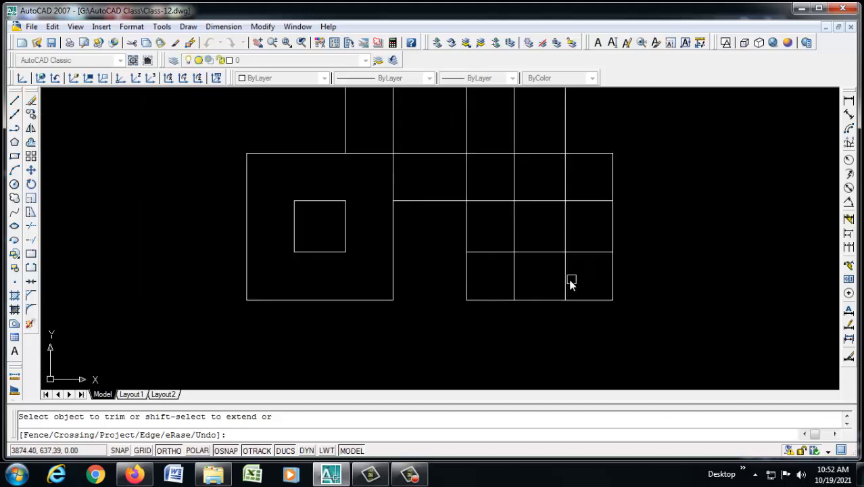
click(567, 281)
click(513, 279)
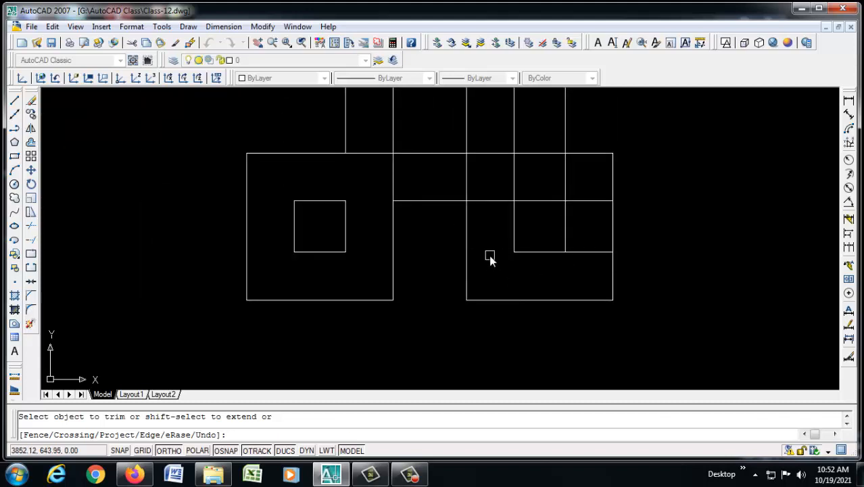
click(584, 251)
click(589, 198)
click(590, 207)
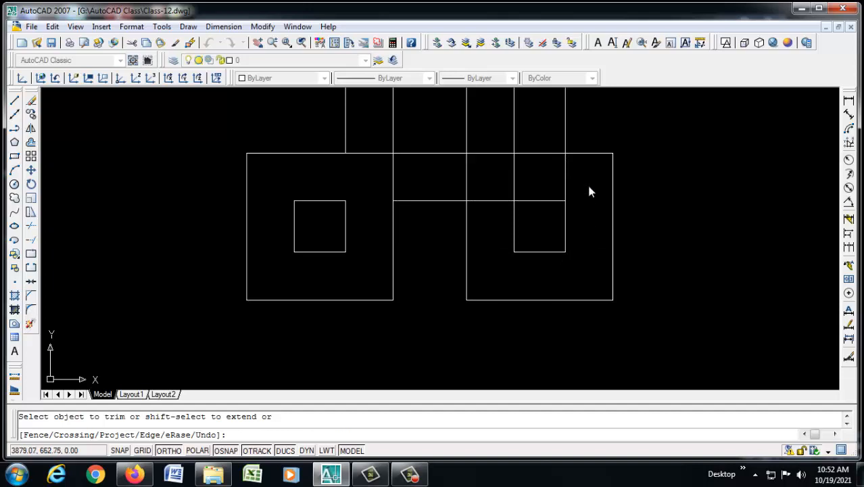
click(587, 181)
click(512, 181)
click(506, 184)
click(487, 220)
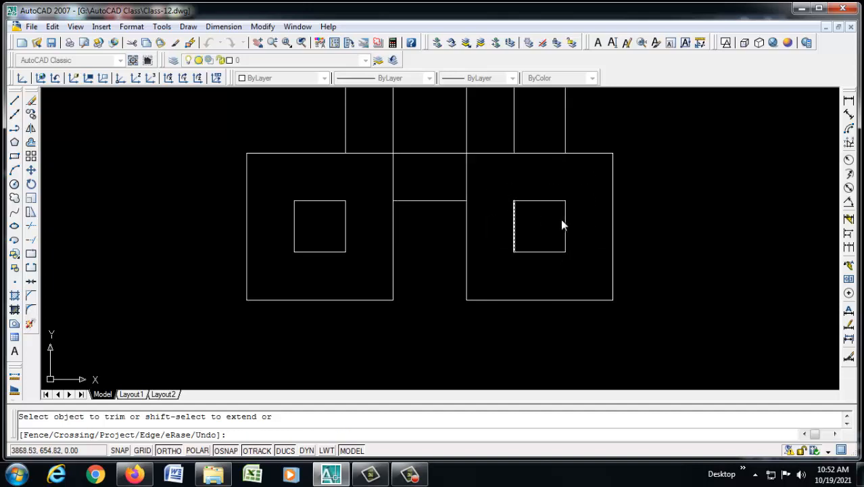
Step: Compare the trimmed pattern with the dimensioned reference drawing beside it
scroll(561, 218, down, 4)
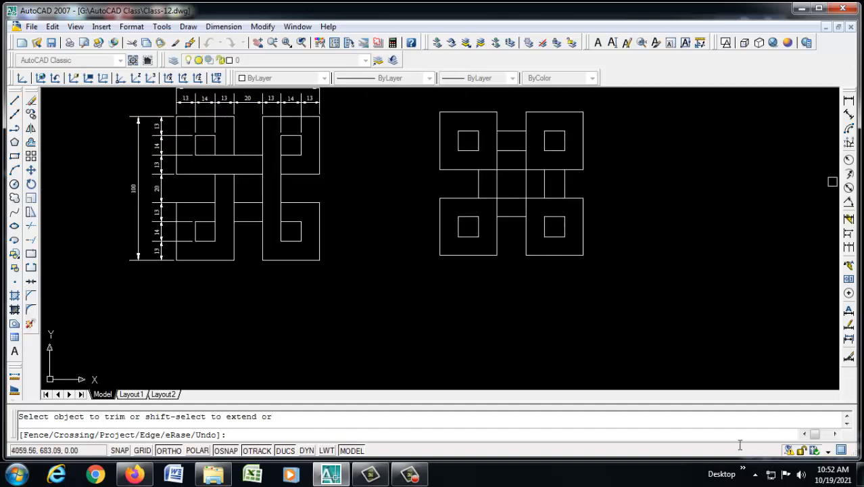
scroll(536, 166, up, 2)
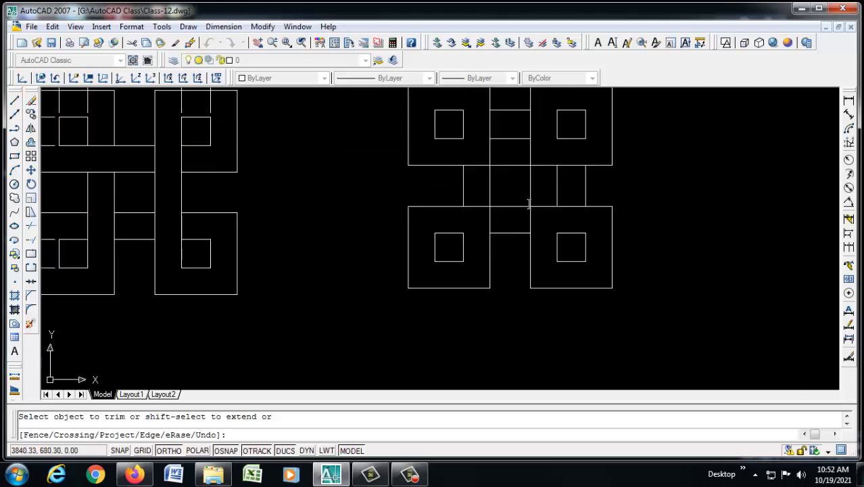
scroll(601, 240, down, 2)
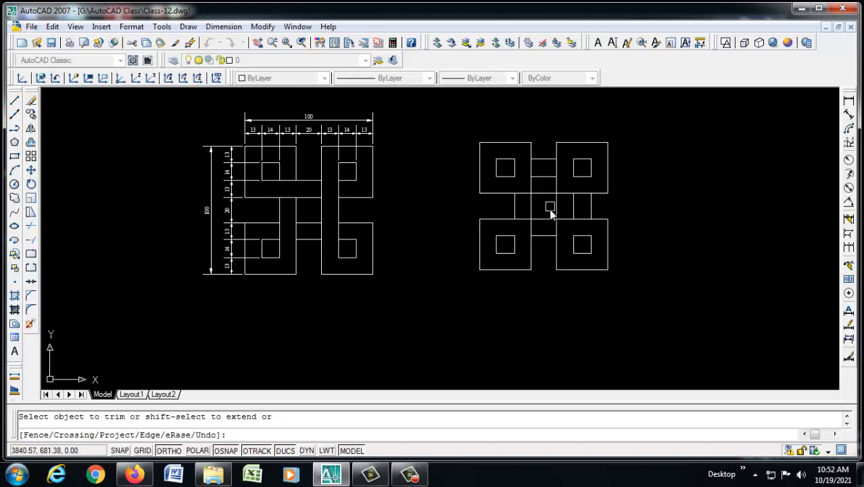
scroll(530, 224, down, 2)
scroll(553, 203, up, 3)
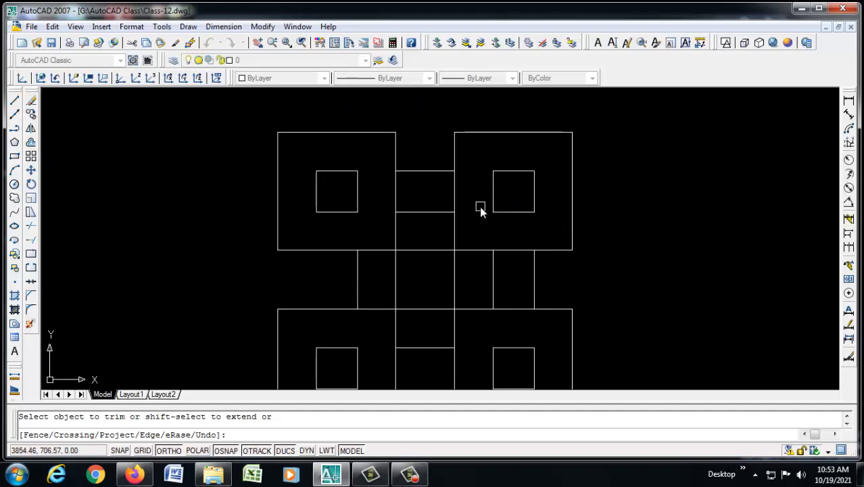
scroll(480, 206, down, 2)
scroll(474, 234, up, 2)
Step: End the Trim command and save the drawing
right_click(630, 235)
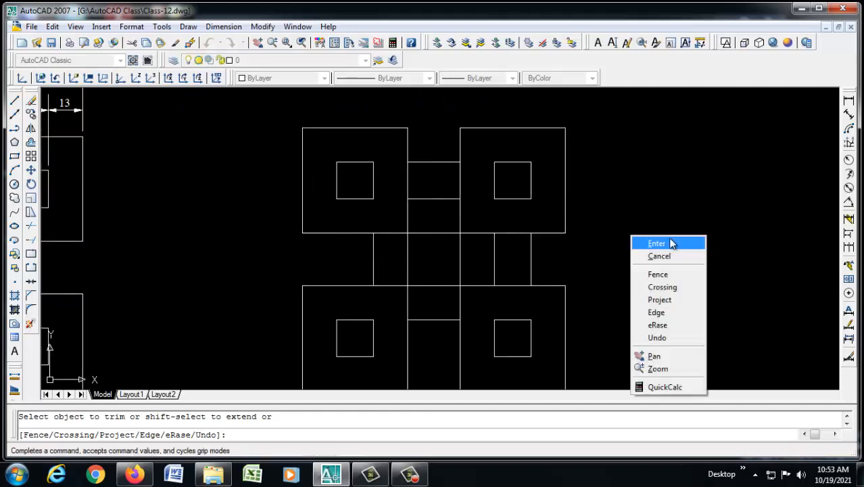
click(666, 241)
key(ctrl+s)
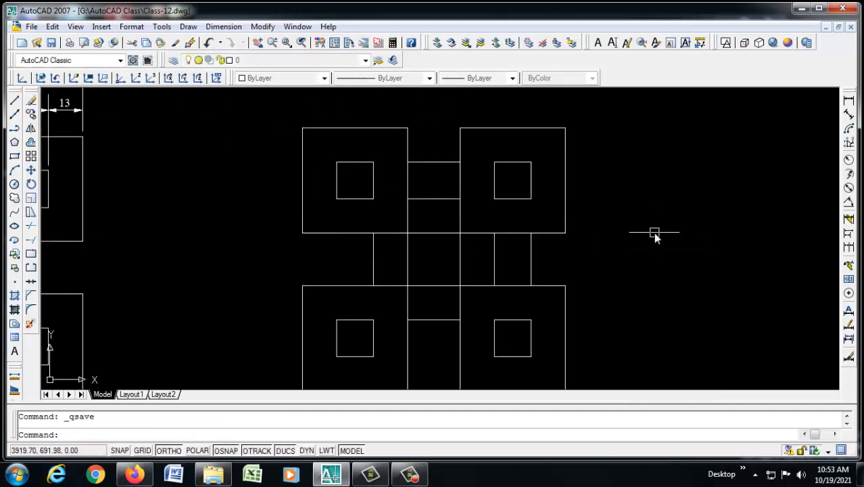
scroll(530, 223, down, 3)
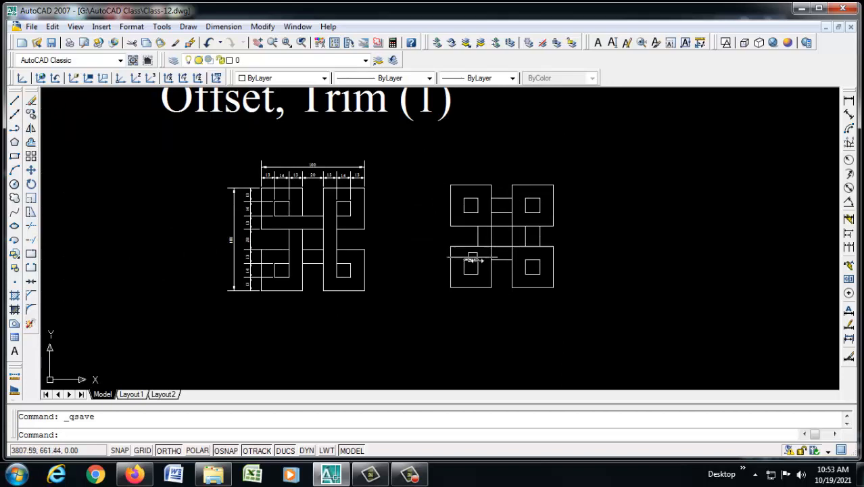
scroll(340, 230, down, 2)
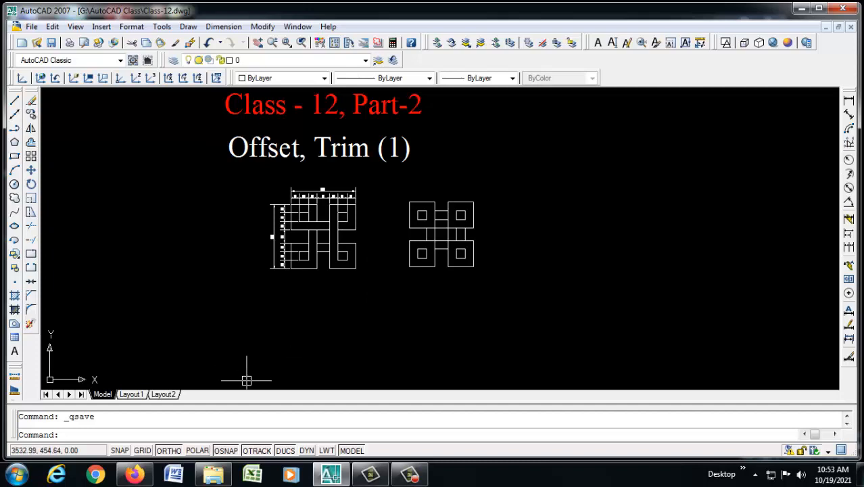
click(409, 474)
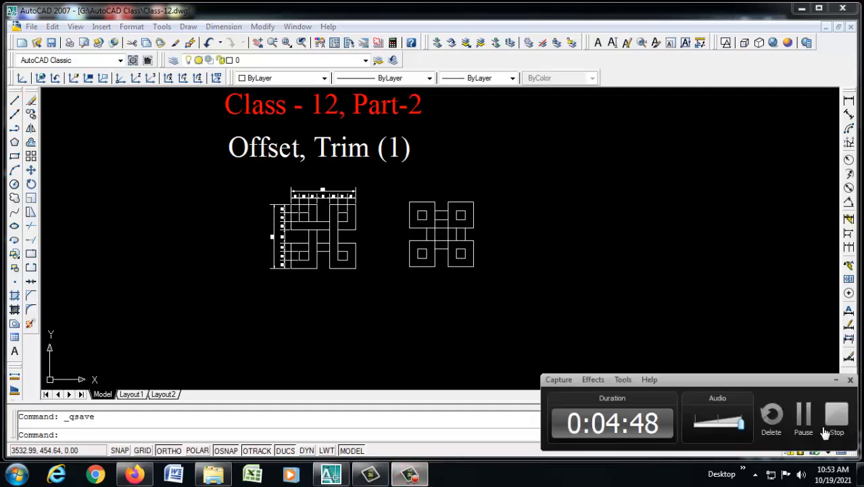